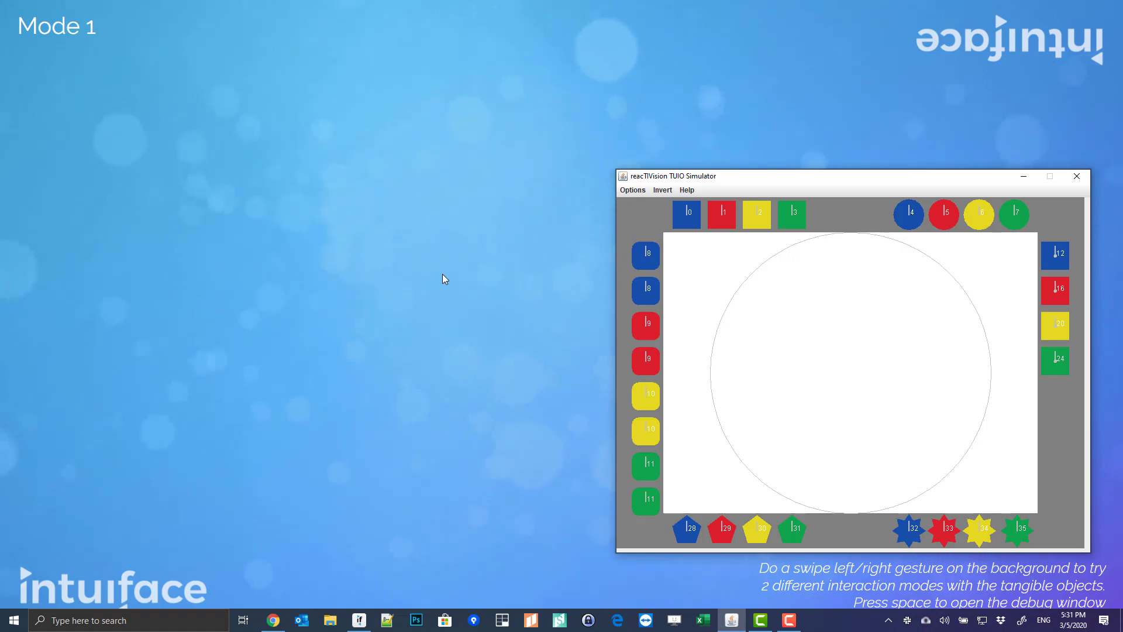
Step: Place fiducials 0, 1, 3 and 16 on the TUIO Simulator table
drag(861, 183, 837, 206)
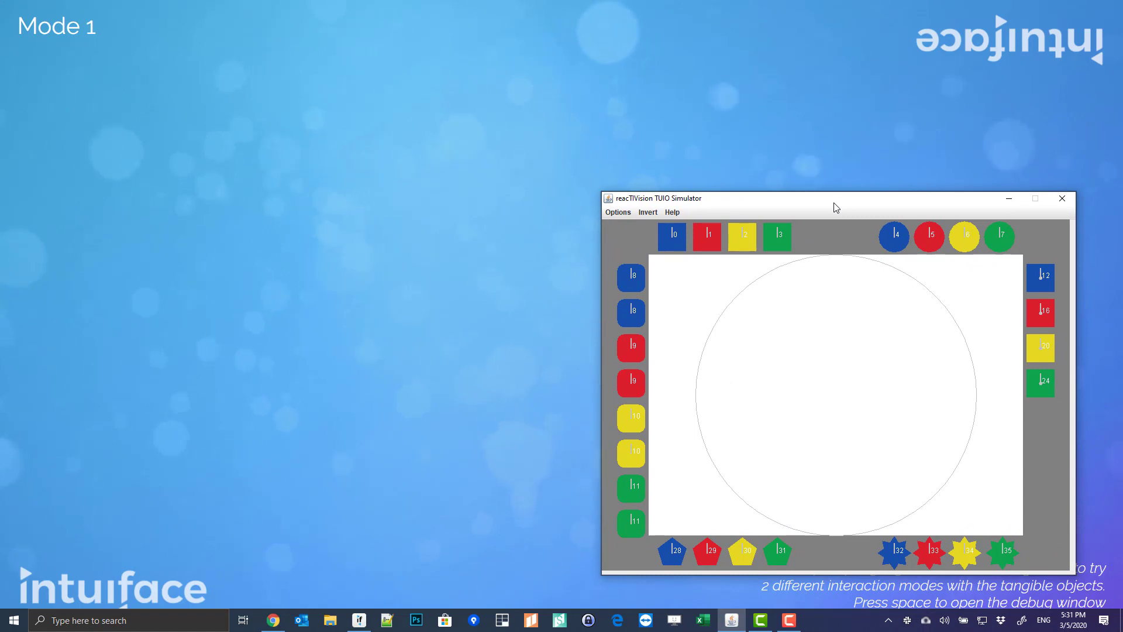
drag(835, 203, 863, 207)
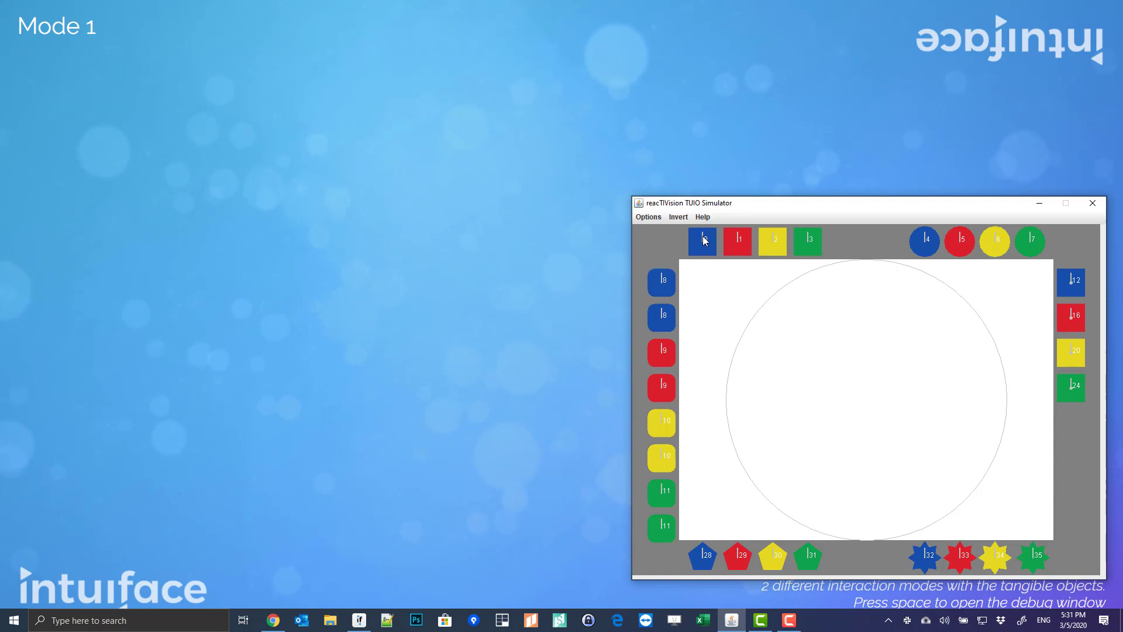
drag(705, 244, 746, 349)
drag(739, 249, 785, 320)
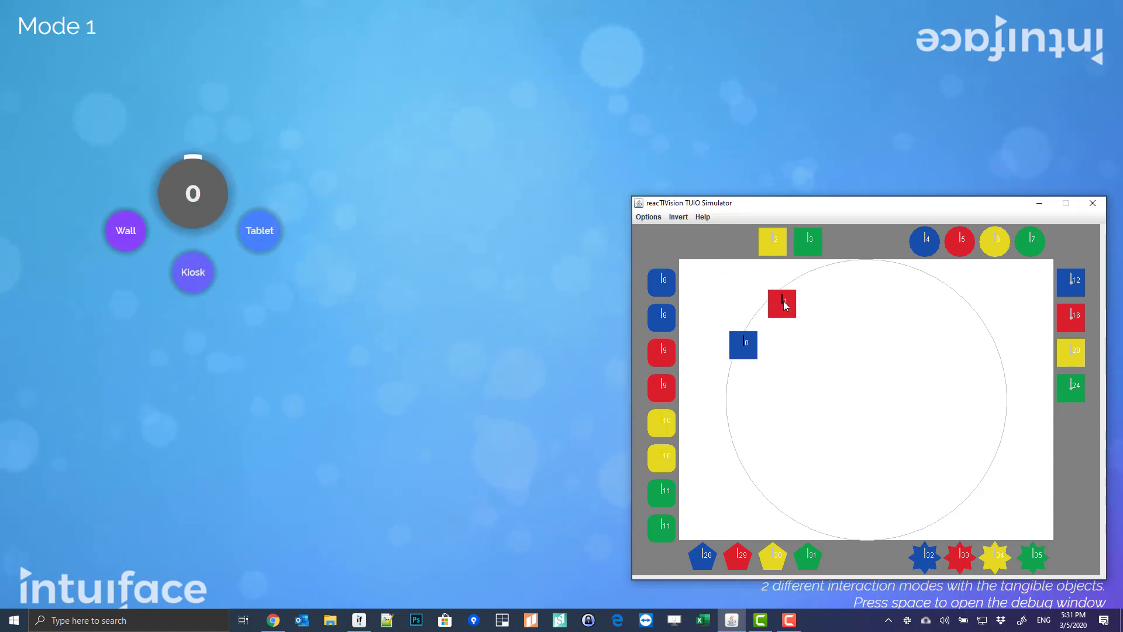
drag(808, 246, 903, 351)
drag(1068, 314, 787, 451)
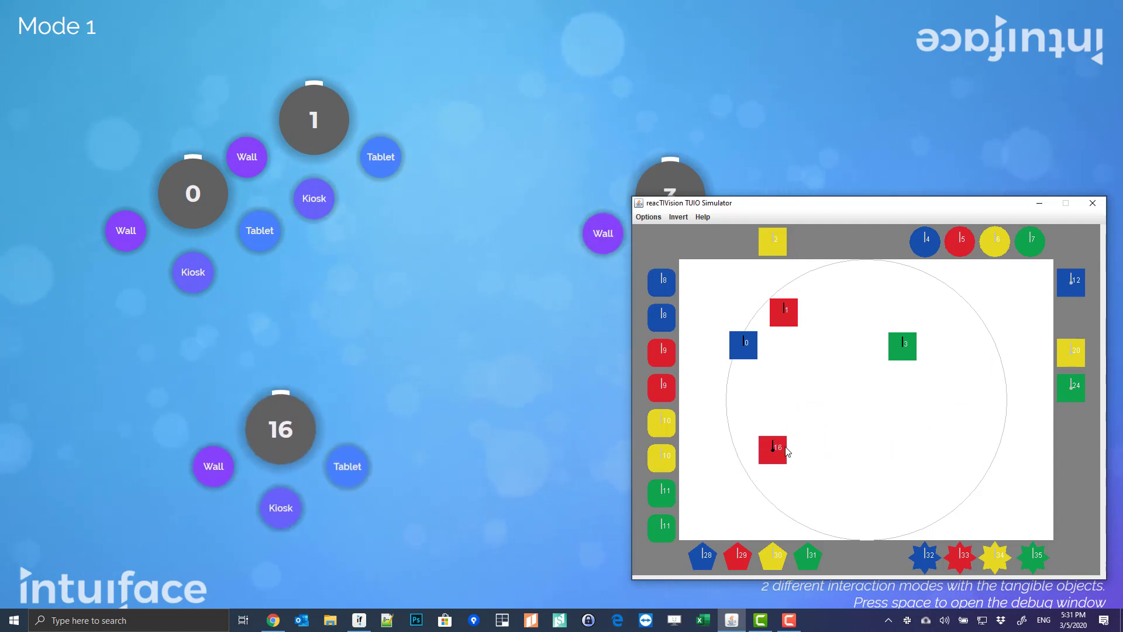
Step: Shift tags 1 and 16 to the right and rotate tag 0 to Tablet
drag(788, 318, 819, 310)
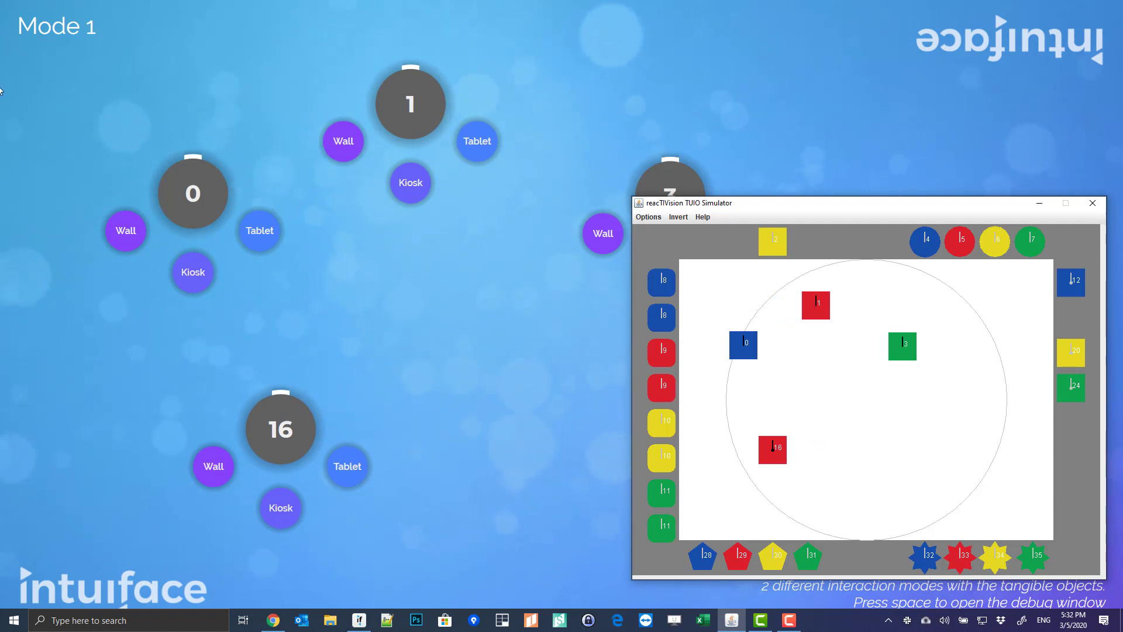
drag(785, 457, 859, 469)
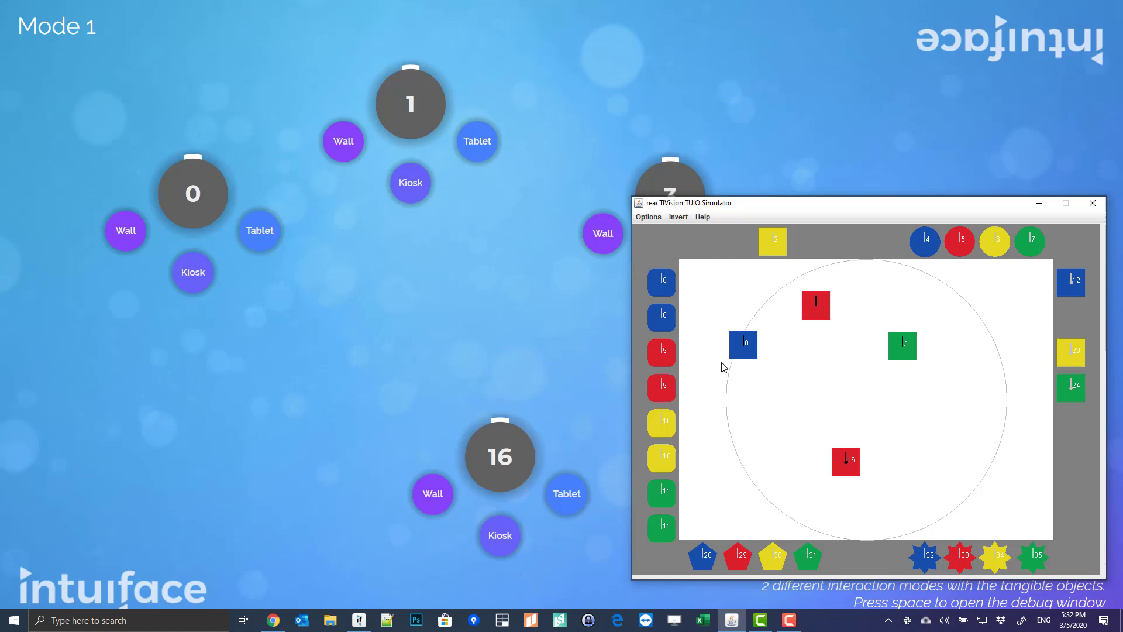
mouse_move(745, 356)
mouse_down()
mouse_move(750, 471)
mouse_move(747, 319)
mouse_move(737, 458)
mouse_move(740, 346)
mouse_move(730, 447)
mouse_move(730, 416)
mouse_move(750, 419)
mouse_move(743, 433)
mouse_move(741, 337)
mouse_up()
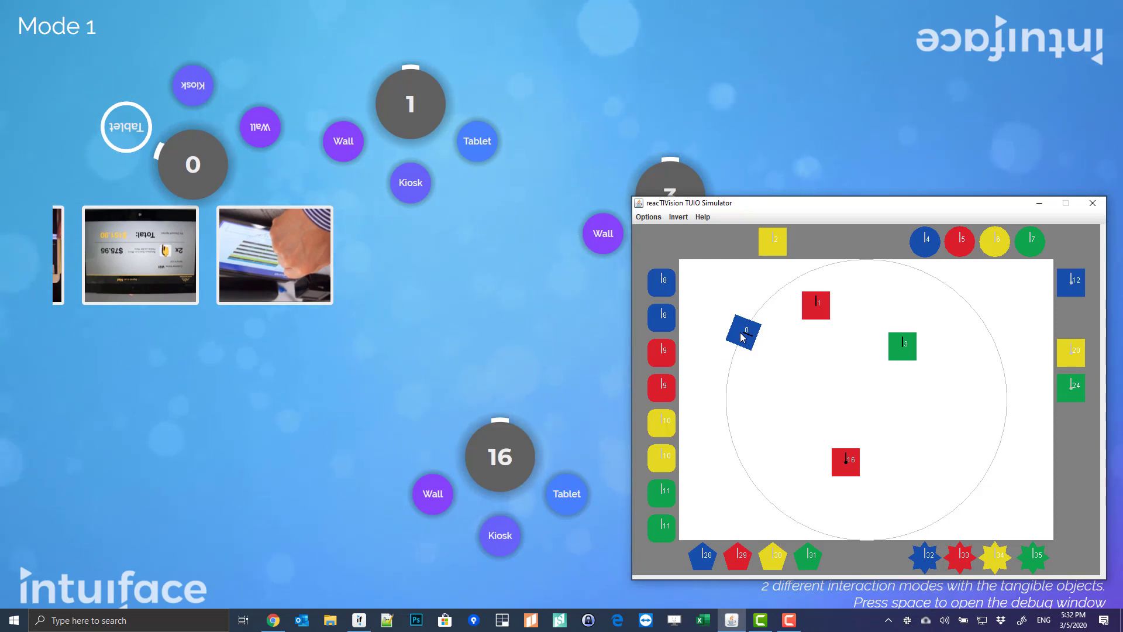
Step: Enlarge a Tablet thumbnail and move it to the lower left, then rotate tag 0 to Kiosk
click(388, 275)
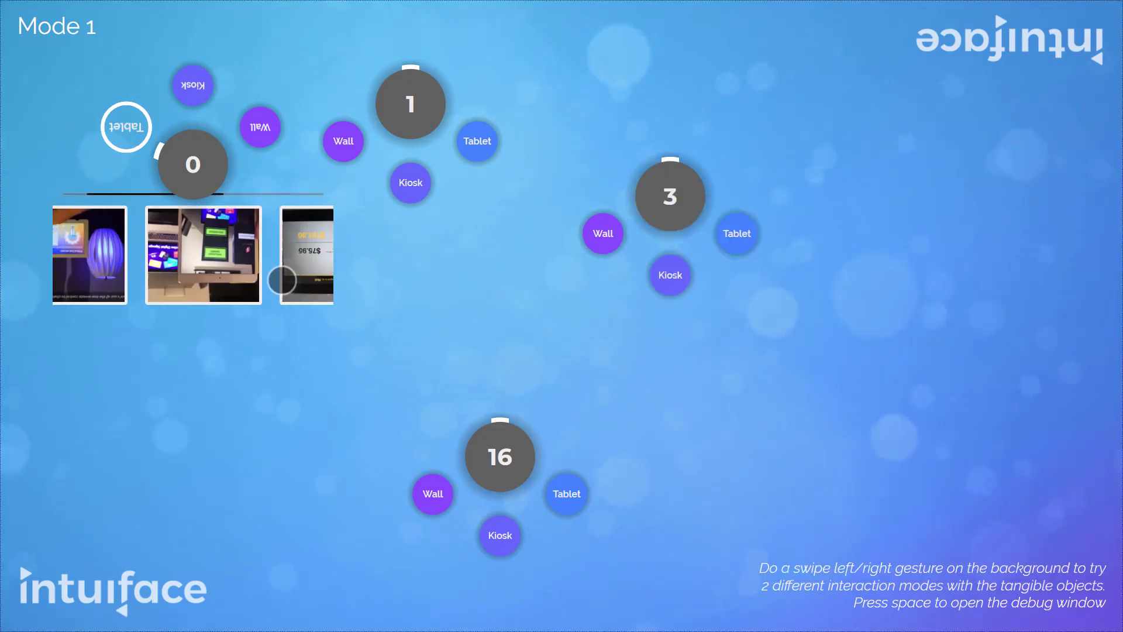
click(193, 263)
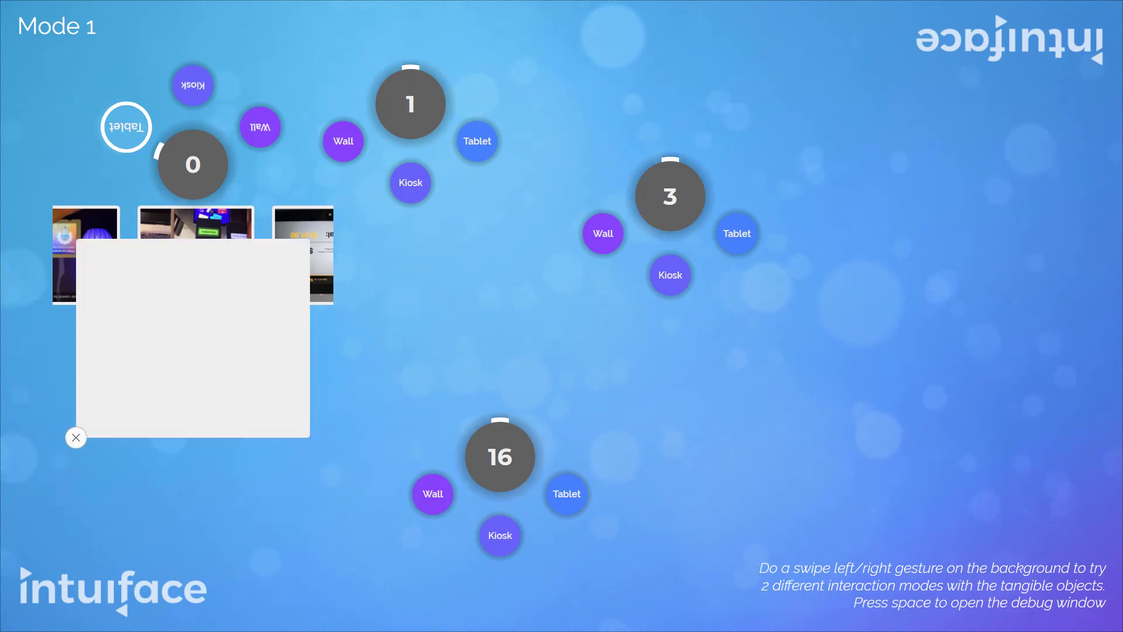
drag(202, 316, 261, 428)
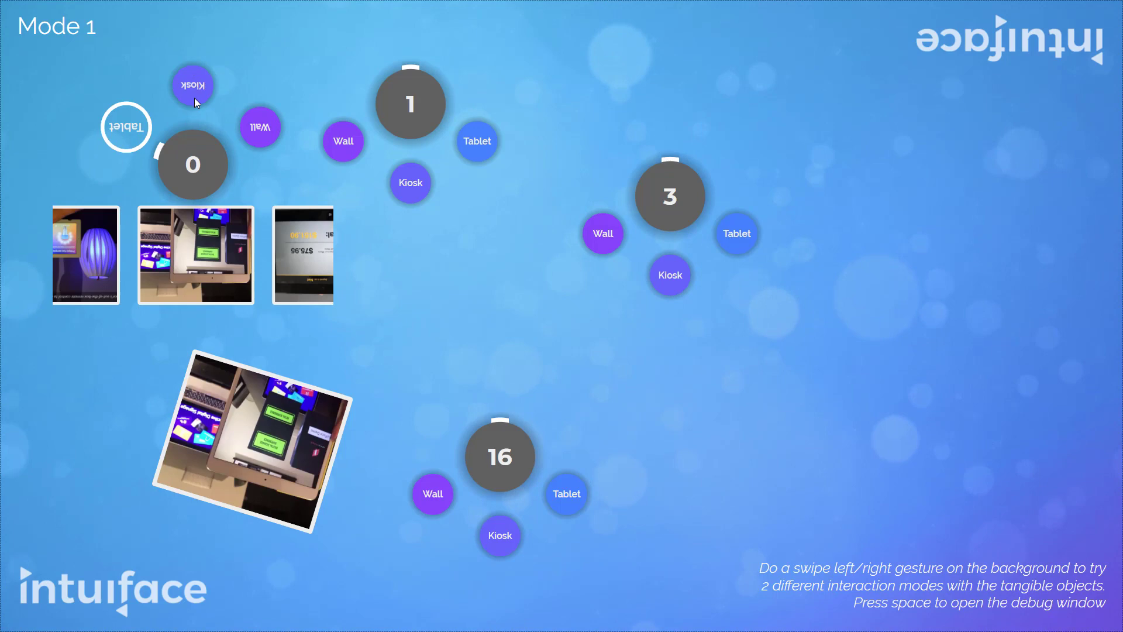
key(alt+Tab)
drag(757, 338, 751, 320)
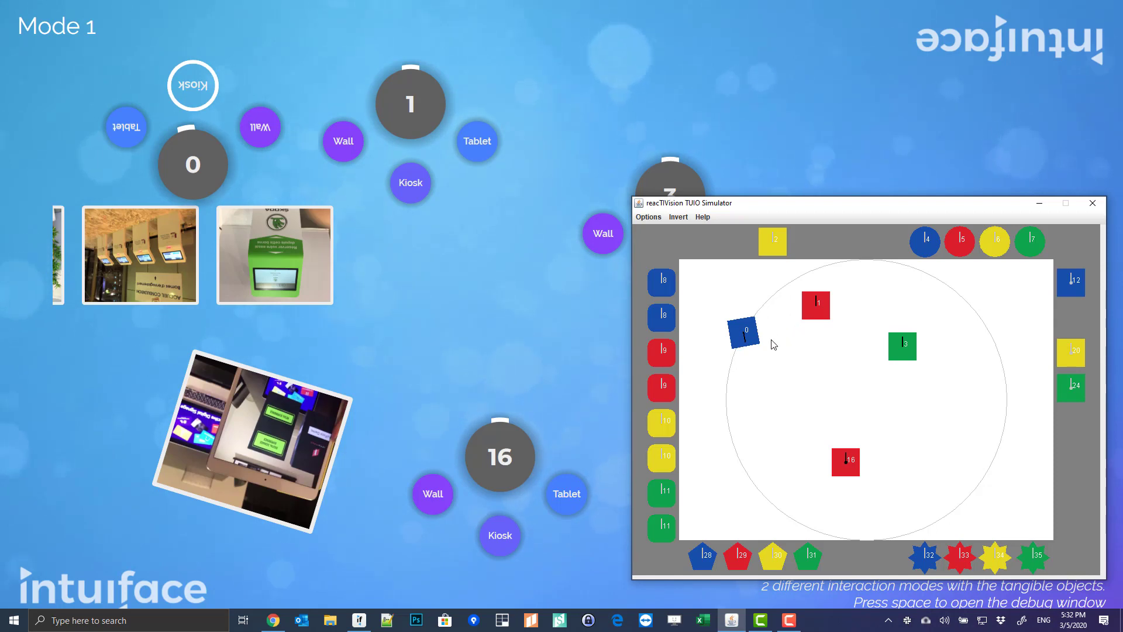
Step: Reset the table with Ctrl+R, go to Mode 2, and place tag 1 for its Wall/Kiosk/Tablet menu
key(ctrl+r)
click(293, 358)
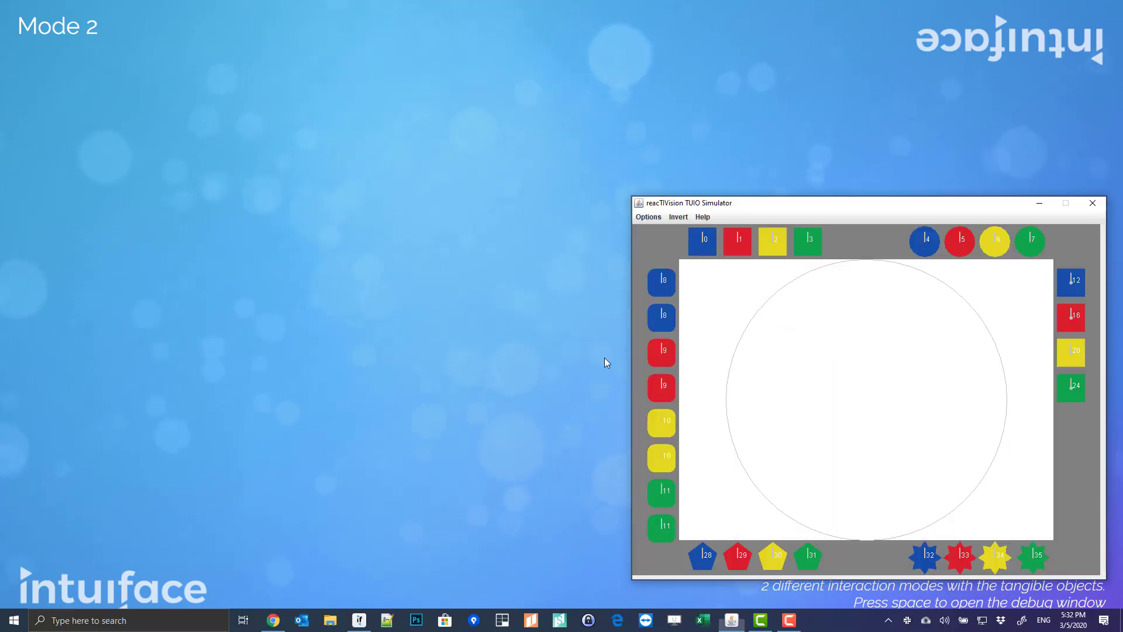
drag(734, 243, 753, 367)
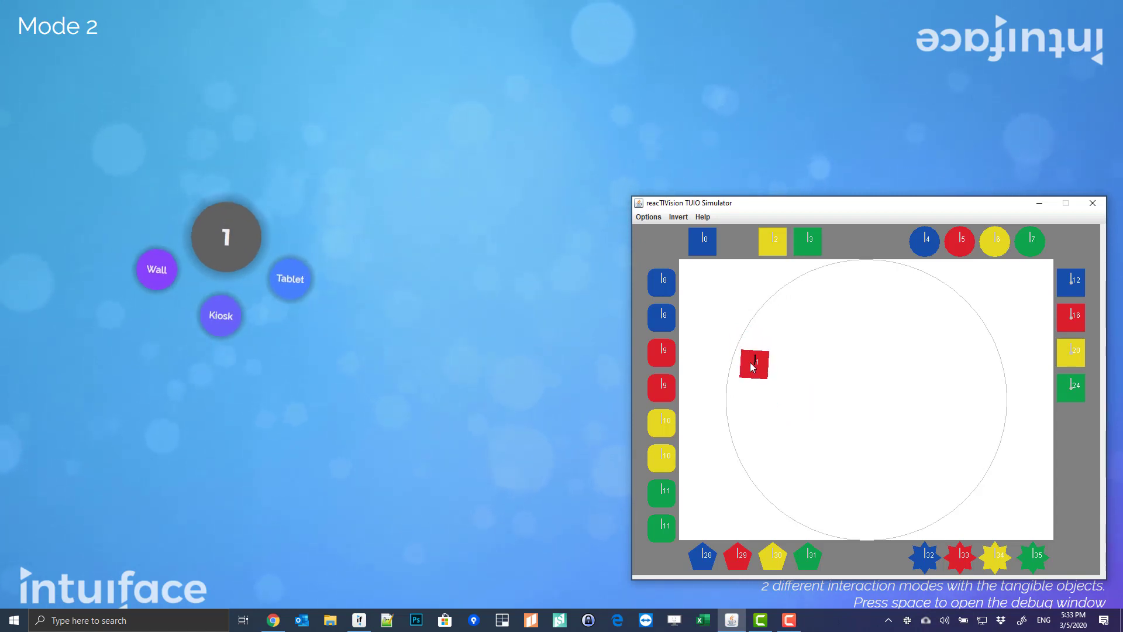
Step: Show tag 1's Wall, Kiosk and Tablet photos, then rotate tag 1 so the thumbnails turn
click(159, 272)
click(160, 272)
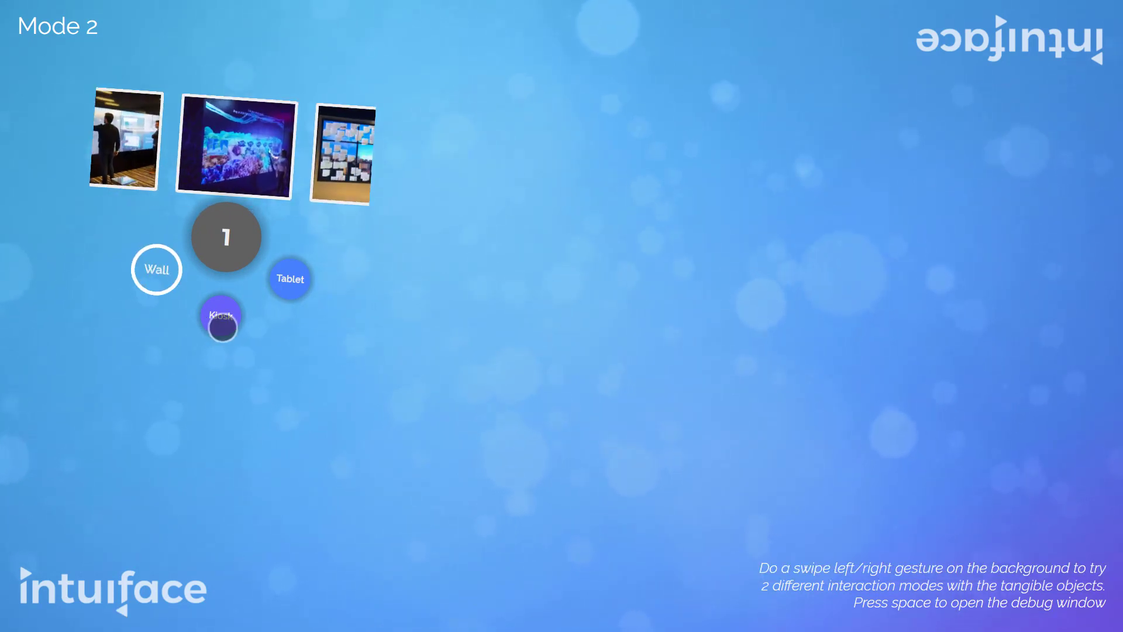
click(221, 315)
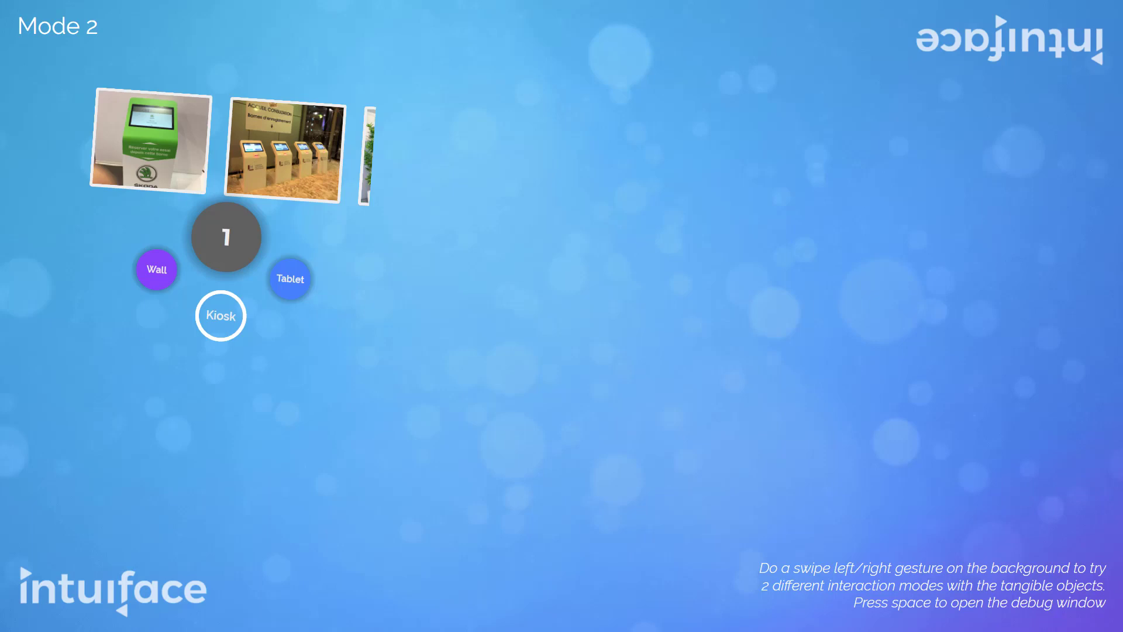
click(290, 279)
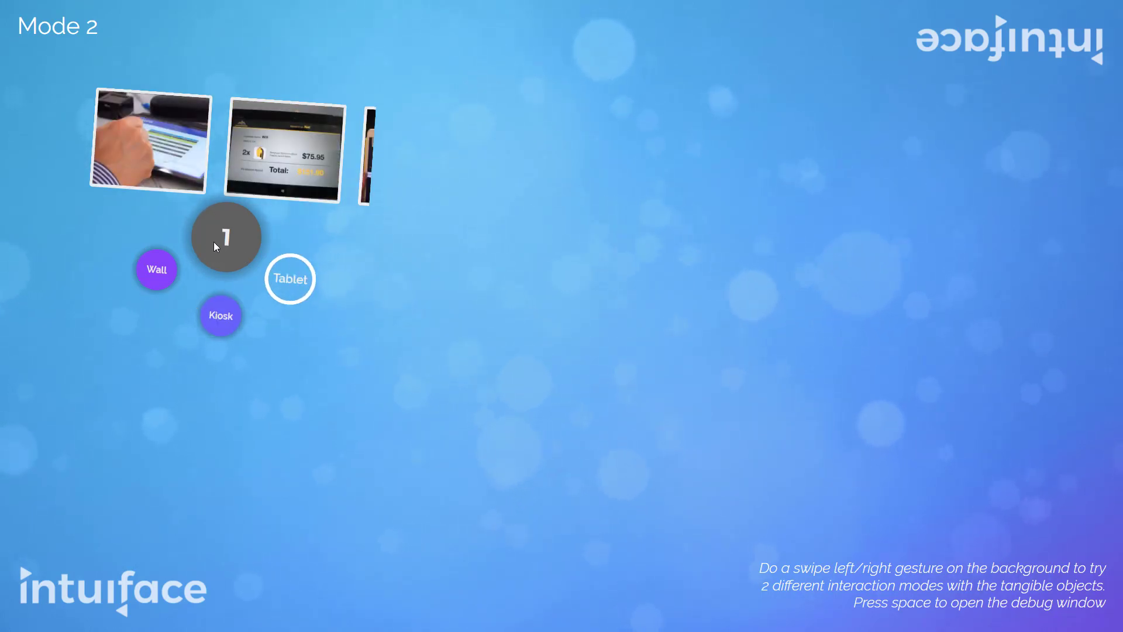
key(alt+Tab)
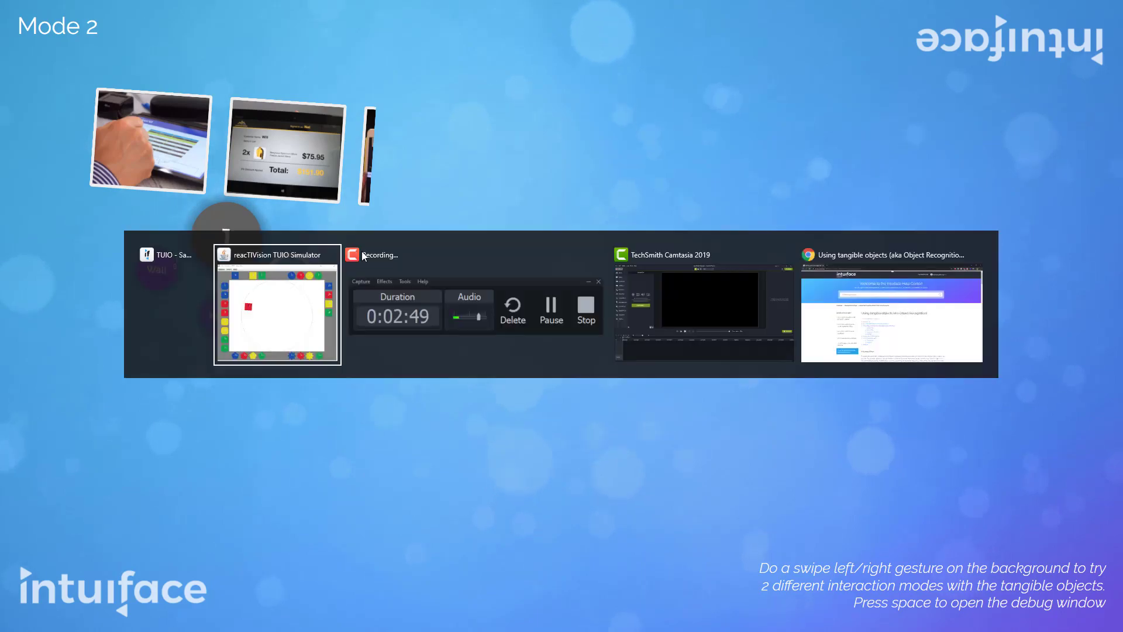
mouse_move(762, 357)
mouse_down()
mouse_move(784, 352)
mouse_move(763, 370)
mouse_move(765, 400)
mouse_move(760, 339)
mouse_move(760, 424)
mouse_up()
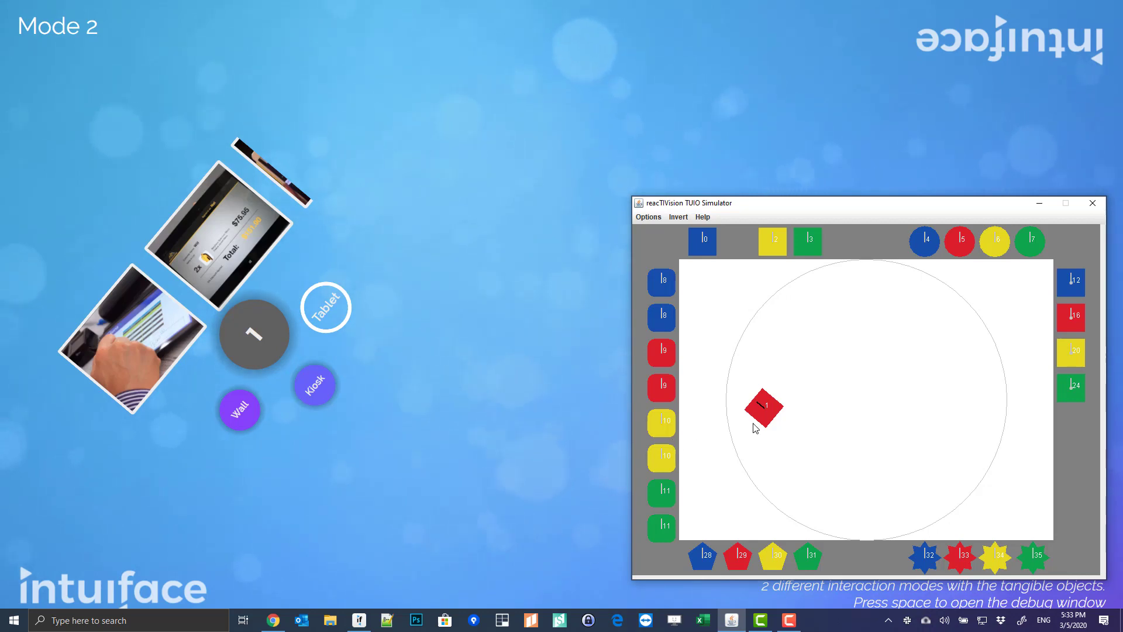
Step: Move tag 1, place and turn tag 2, remove both, then place and remove tag 10
drag(755, 427, 746, 480)
drag(772, 241, 767, 303)
drag(762, 358, 768, 240)
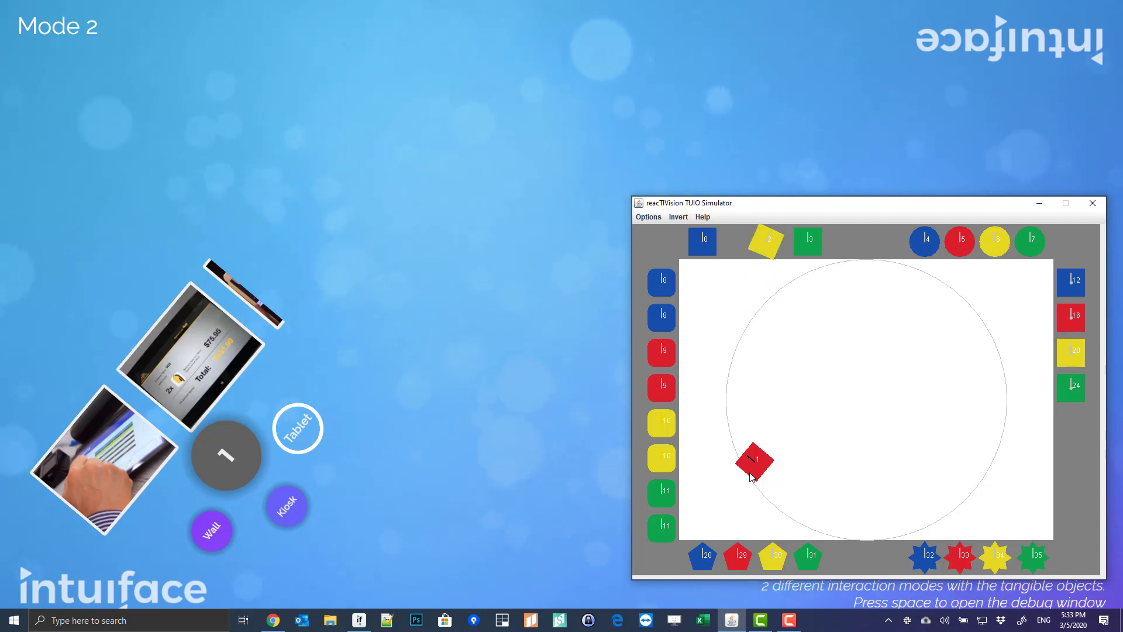
drag(755, 462, 737, 246)
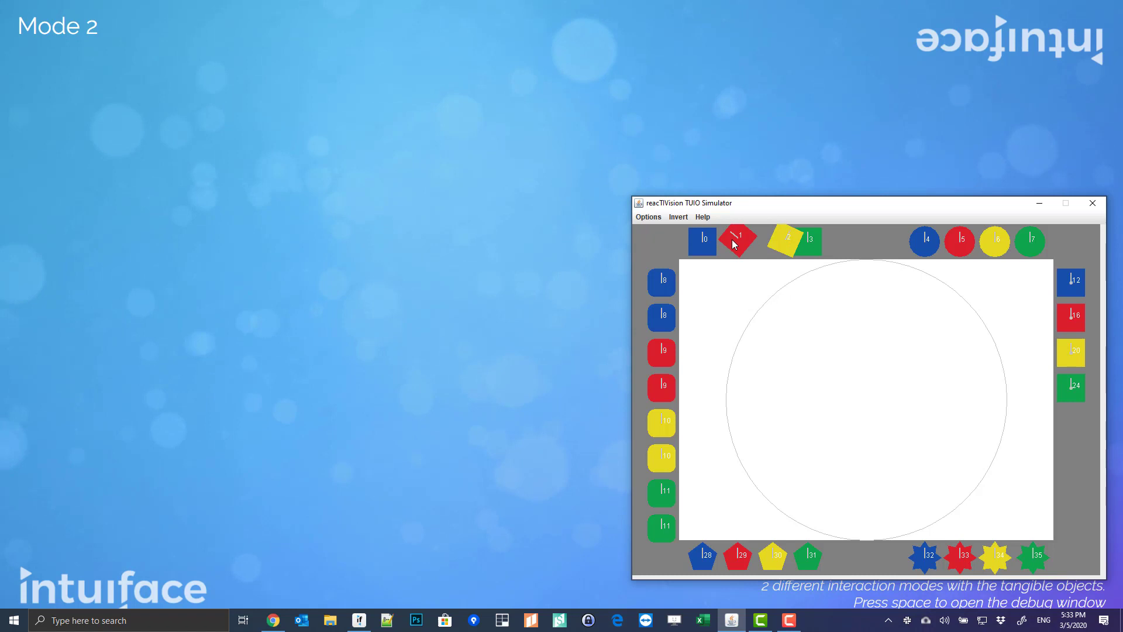
drag(657, 432, 766, 413)
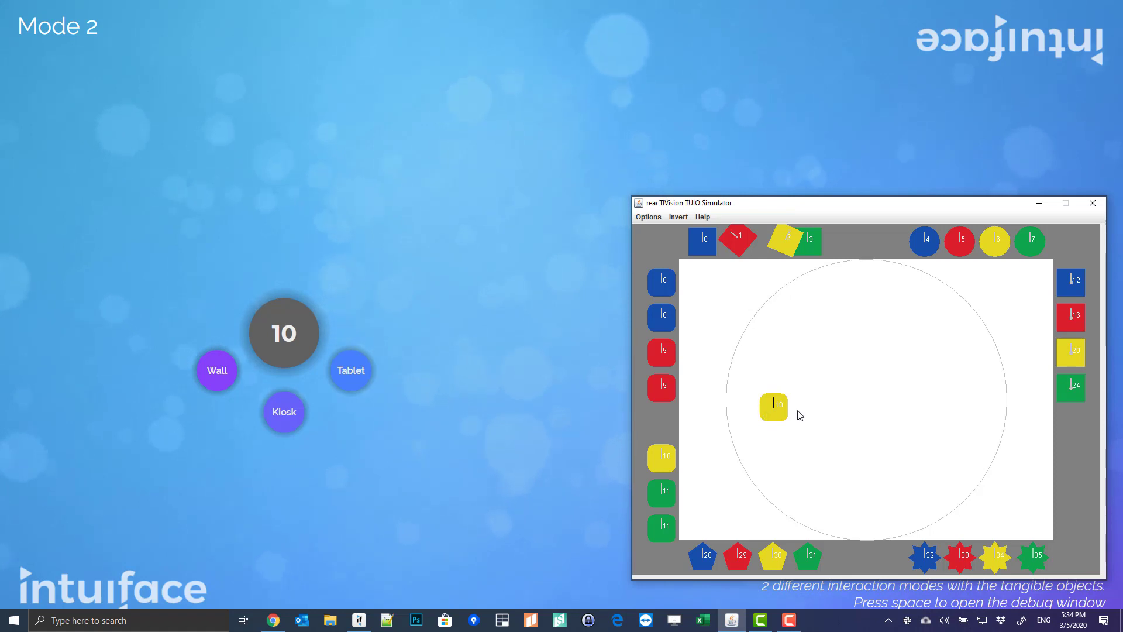
drag(765, 408, 643, 423)
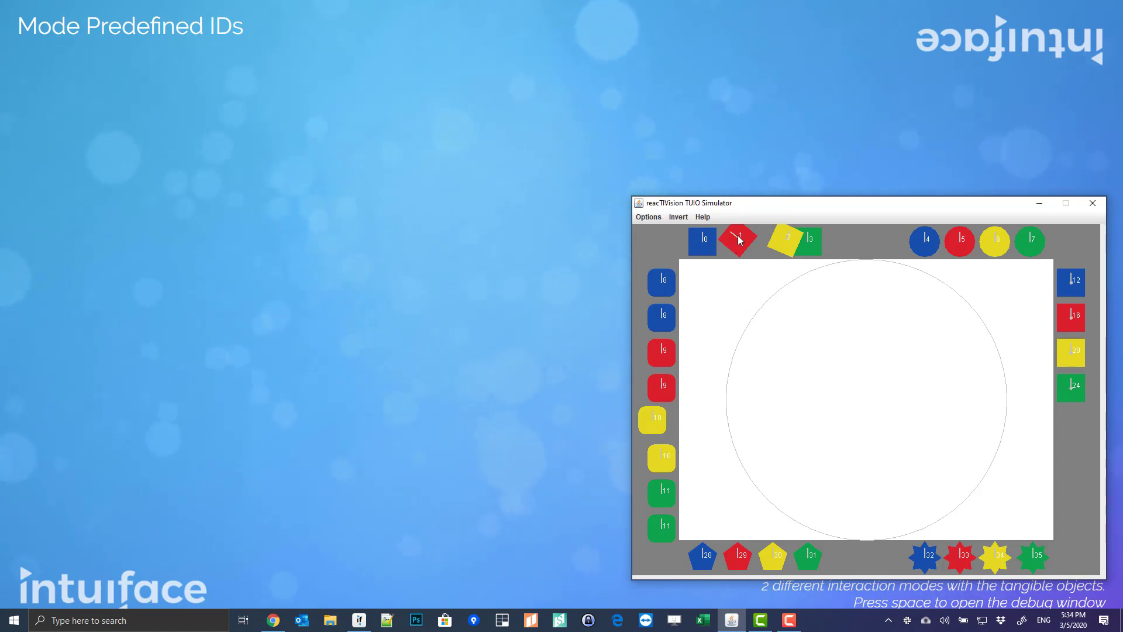
Step: Place tag 1 and open one of its wheel photos at large size
drag(739, 240, 749, 369)
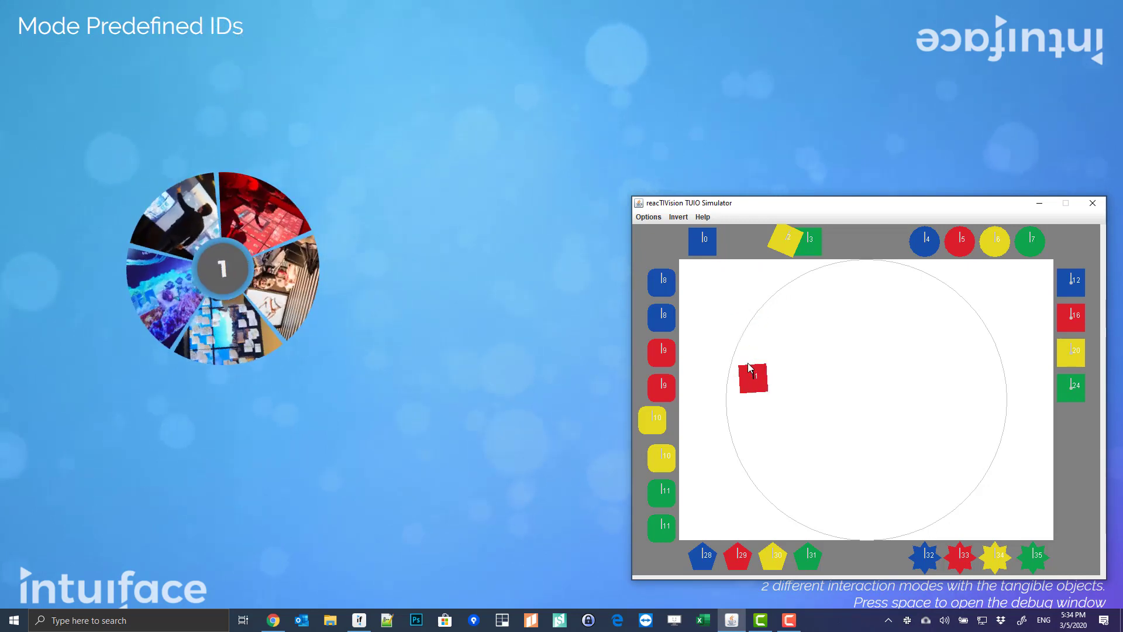
drag(746, 370, 745, 376)
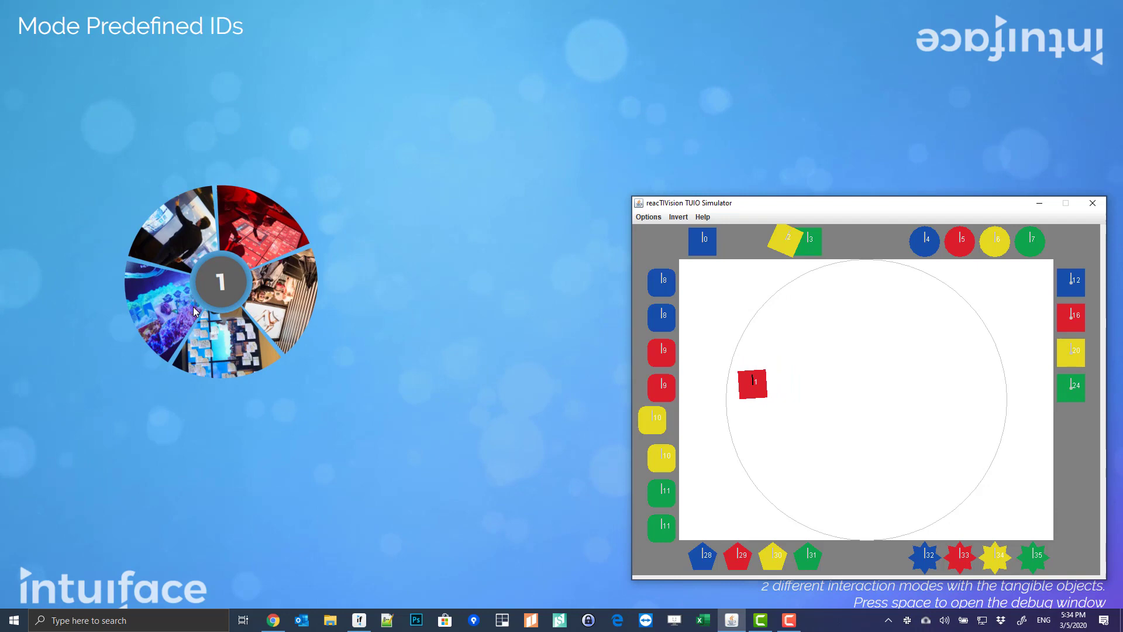
click(159, 251)
click(159, 251)
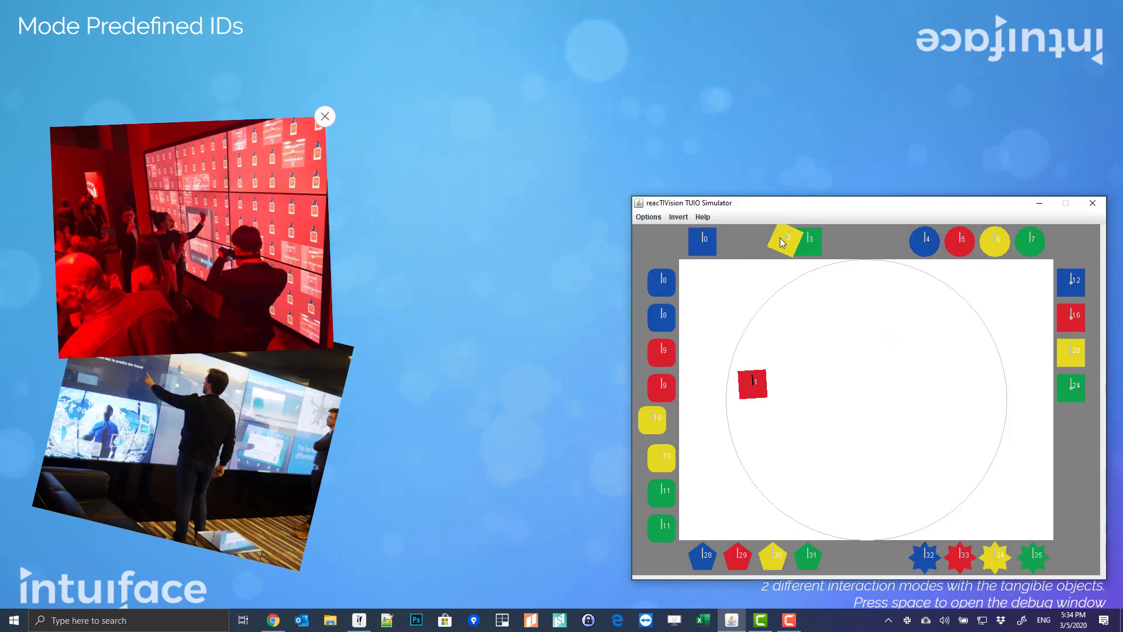
Step: Test tags 2, 3 and 0 on the table, then exit play mode with Escape
drag(782, 242, 831, 349)
scroll(860, 391, up, 3)
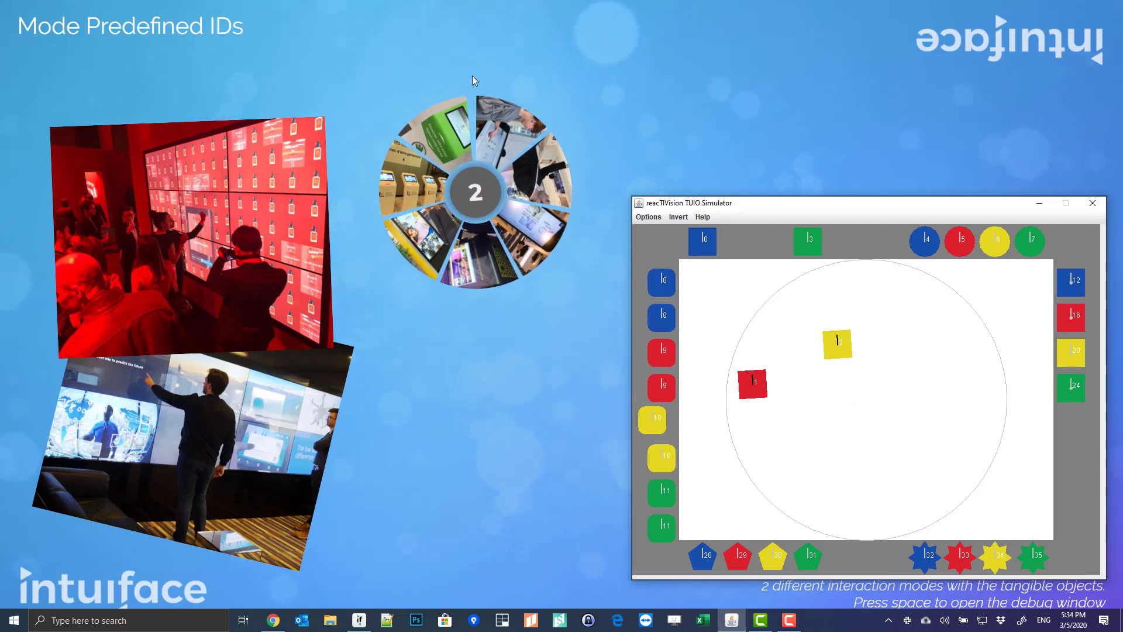
drag(749, 383, 712, 305)
drag(807, 240, 831, 457)
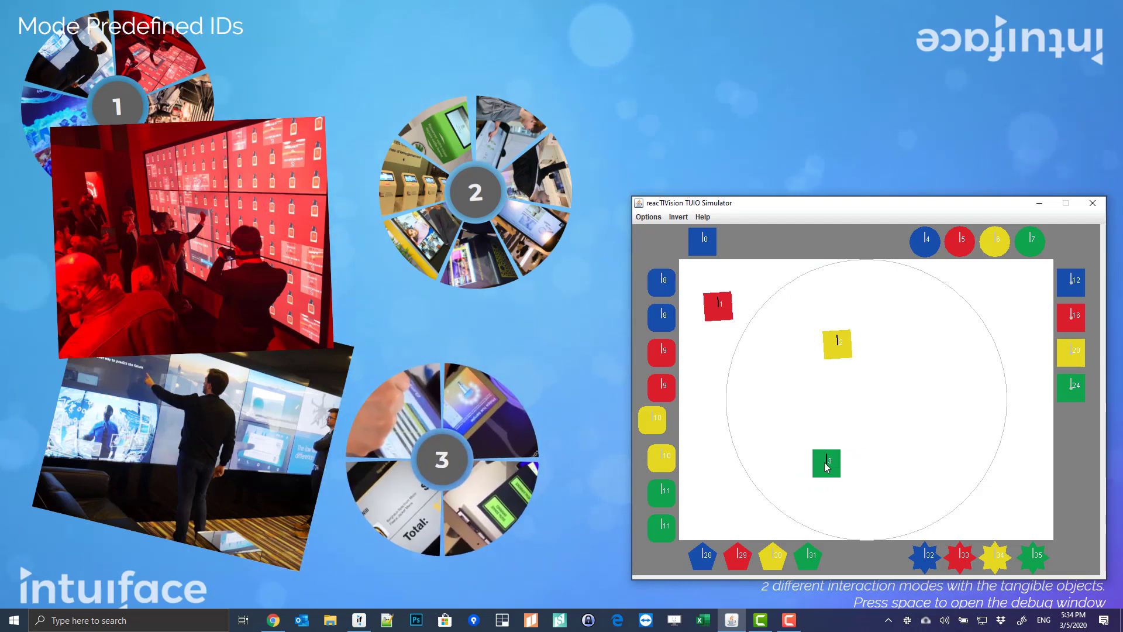
drag(827, 465, 809, 245)
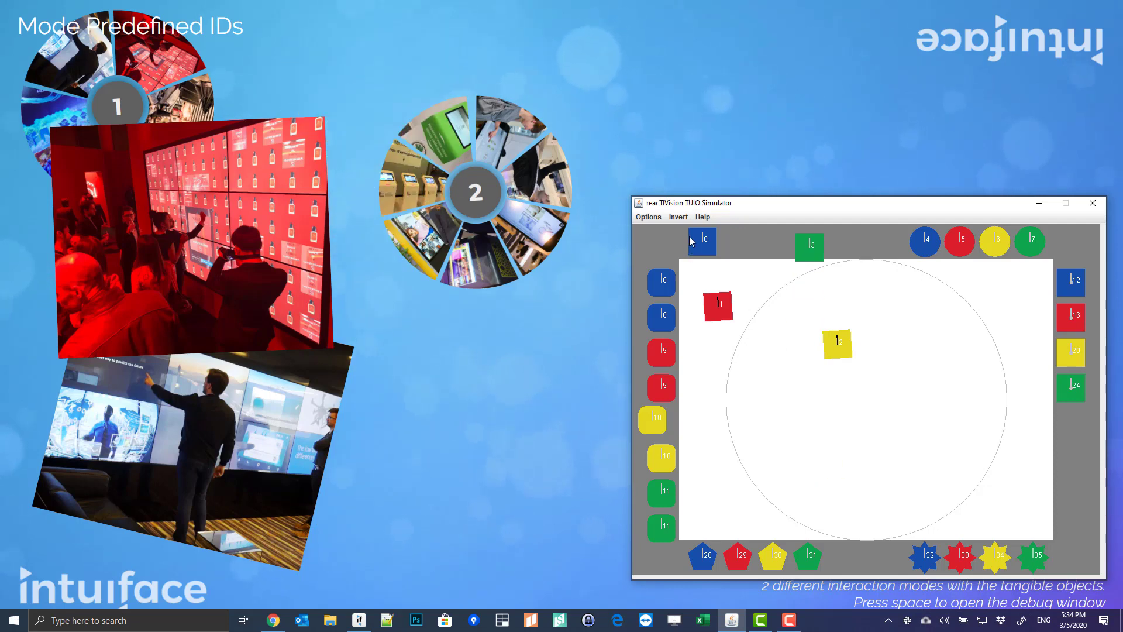
drag(691, 241, 741, 436)
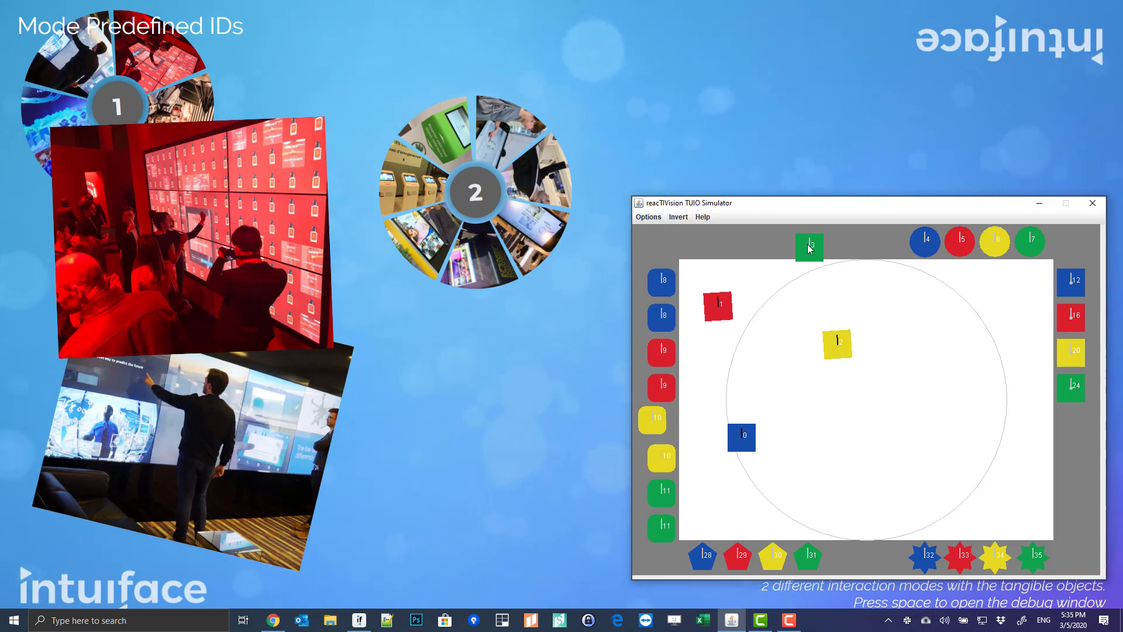
click(502, 349)
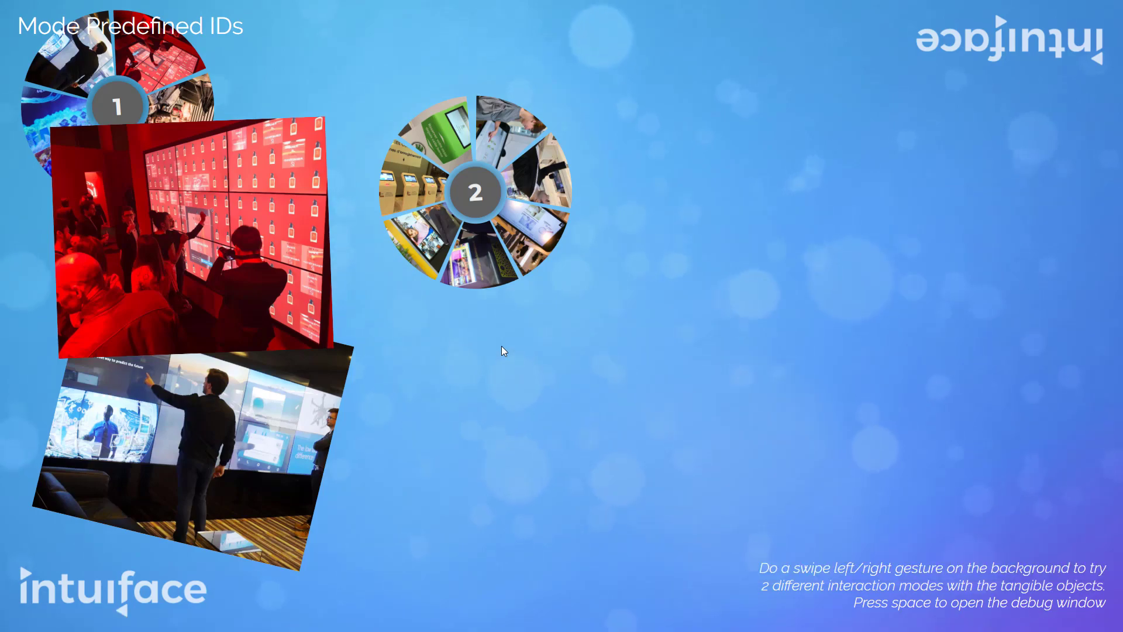
key(Escape)
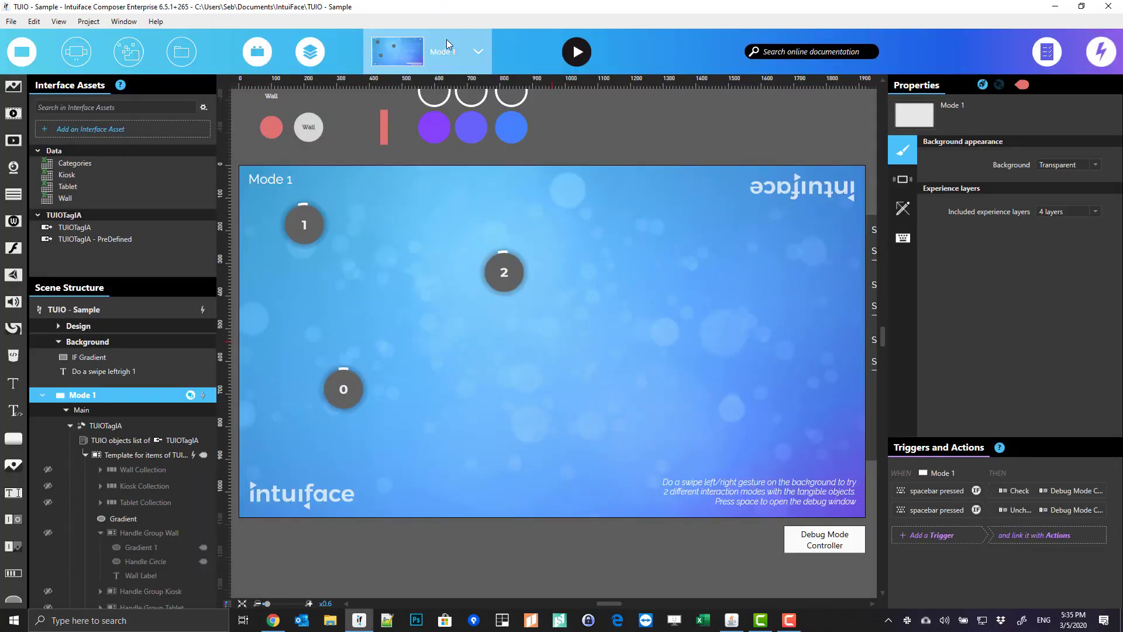
Step: Clear the simulator table with Ctrl+R, test token 0, and switch to Mode 2 and back to Mode 1
click(449, 45)
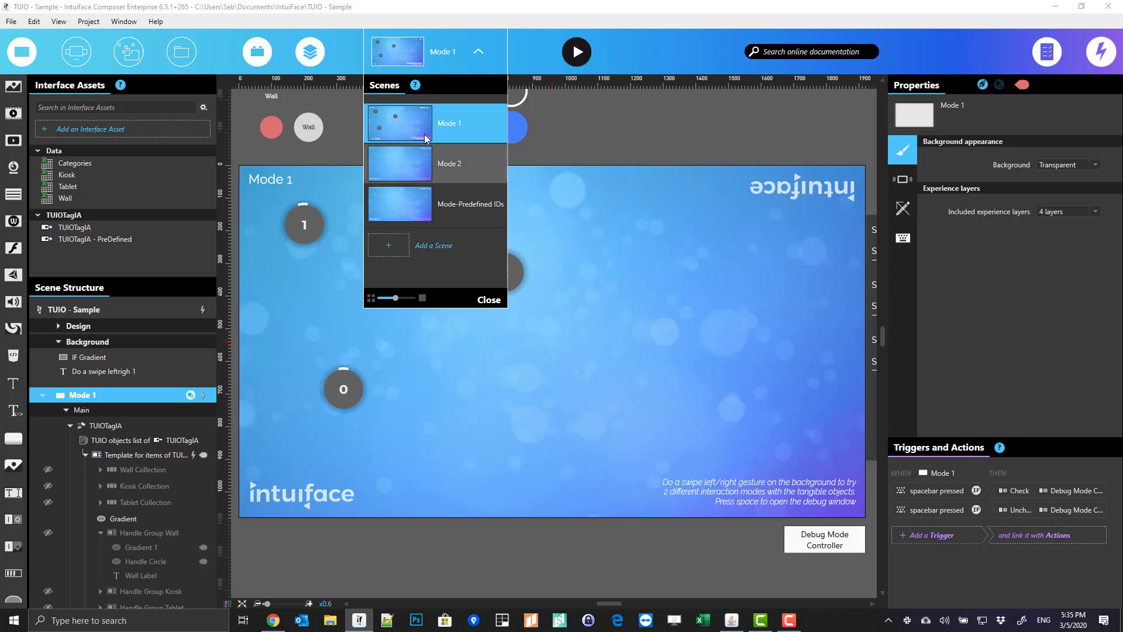
click(603, 141)
click(732, 620)
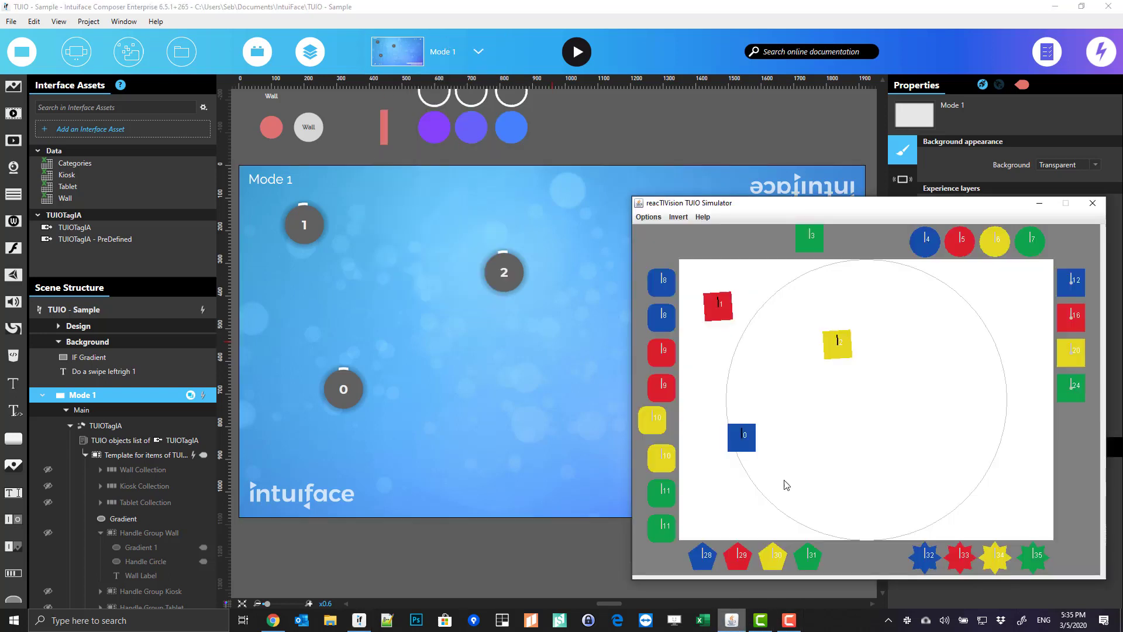
key(ctrl+r)
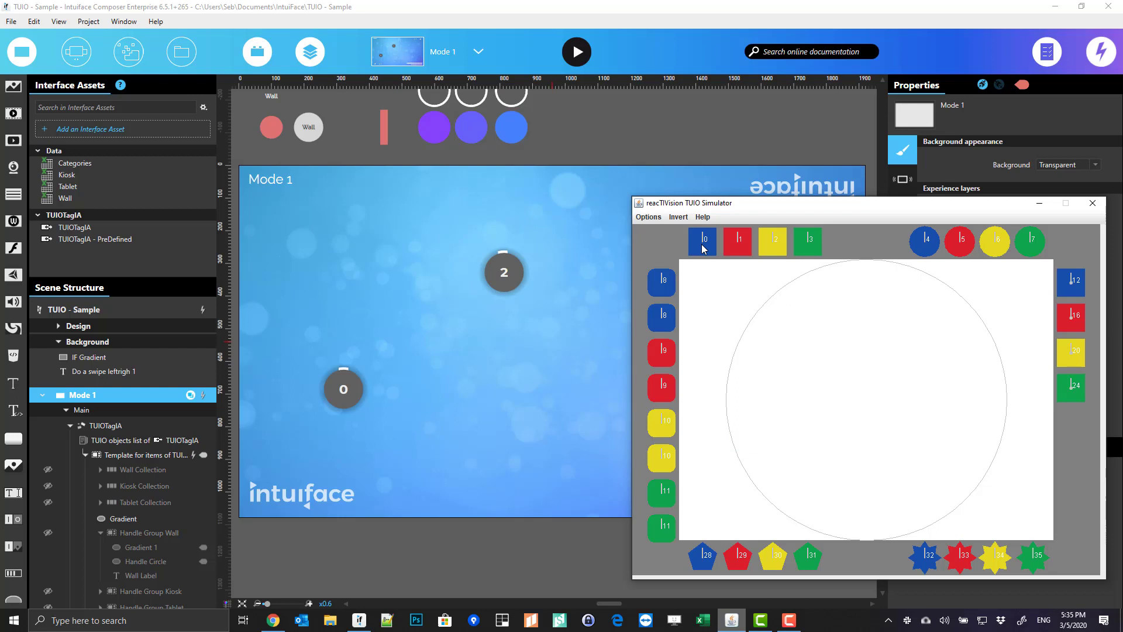
mouse_move(704, 250)
mouse_down()
mouse_move(704, 282)
mouse_move(700, 249)
mouse_up()
click(366, 36)
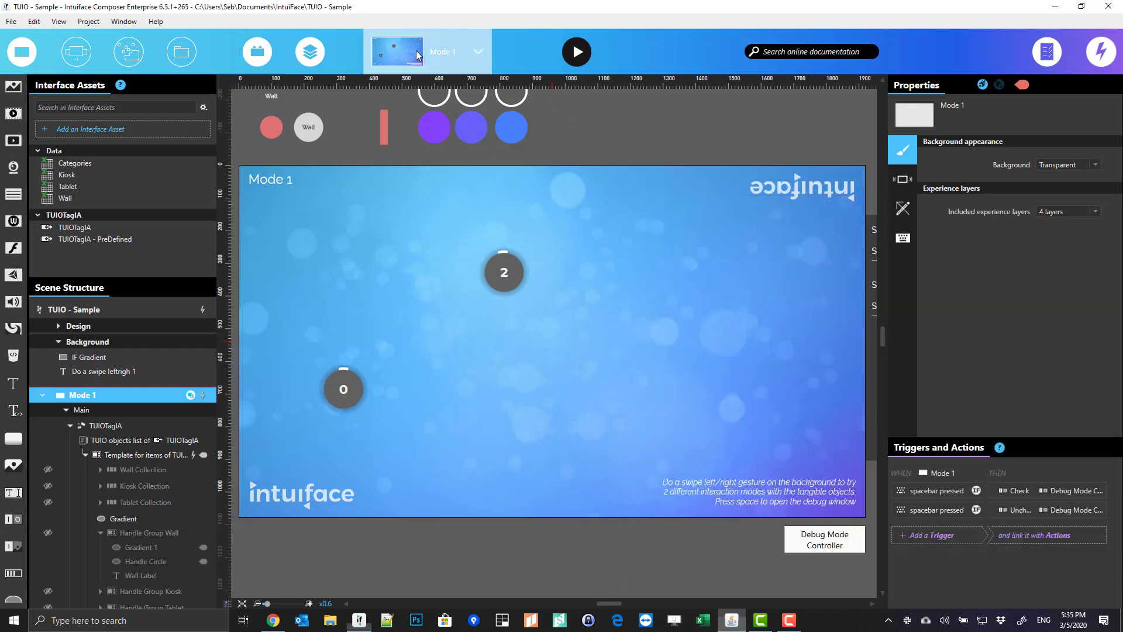
click(433, 170)
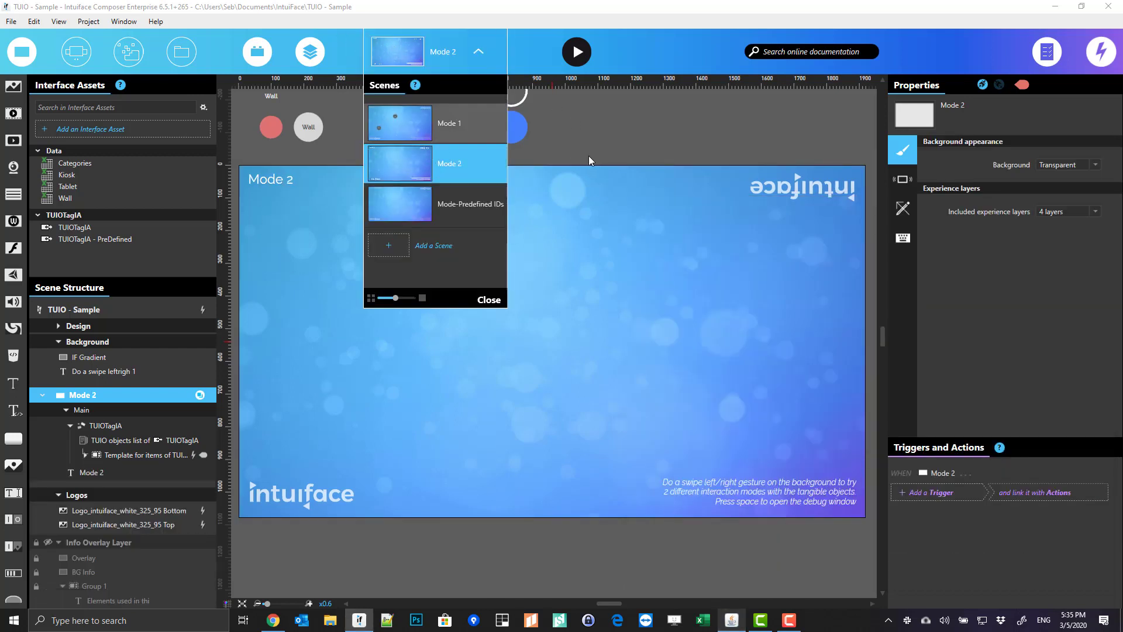
key(Up)
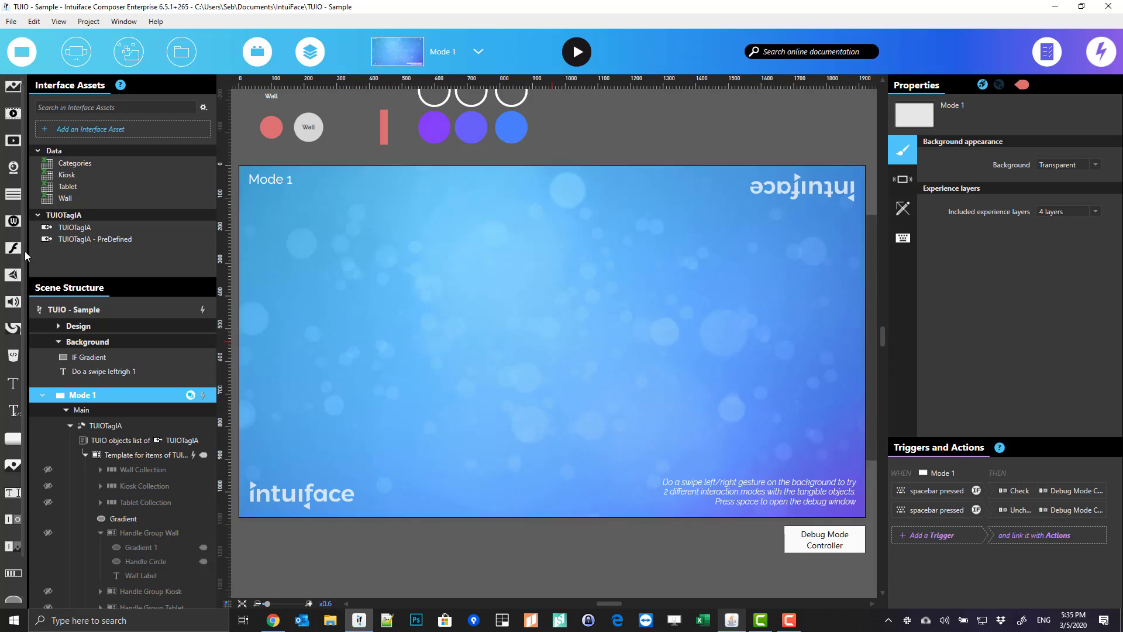
Step: Inspect TUIOTagIA's TUIO settings, then select 'Template for items of TUIOObjects' (480 × 480)
click(89, 228)
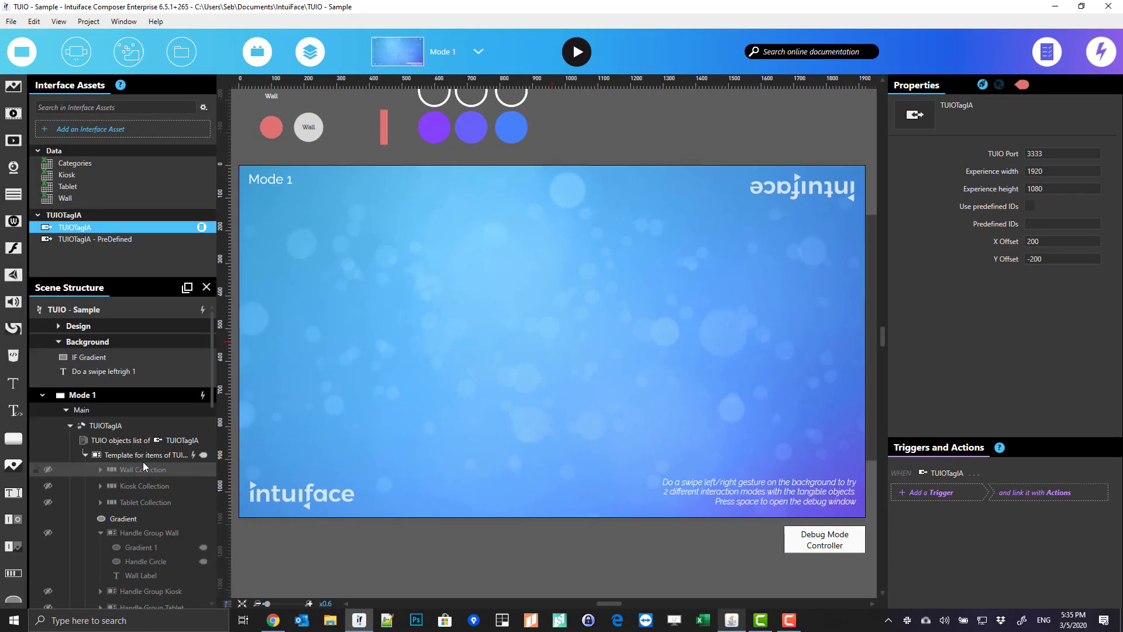
click(149, 458)
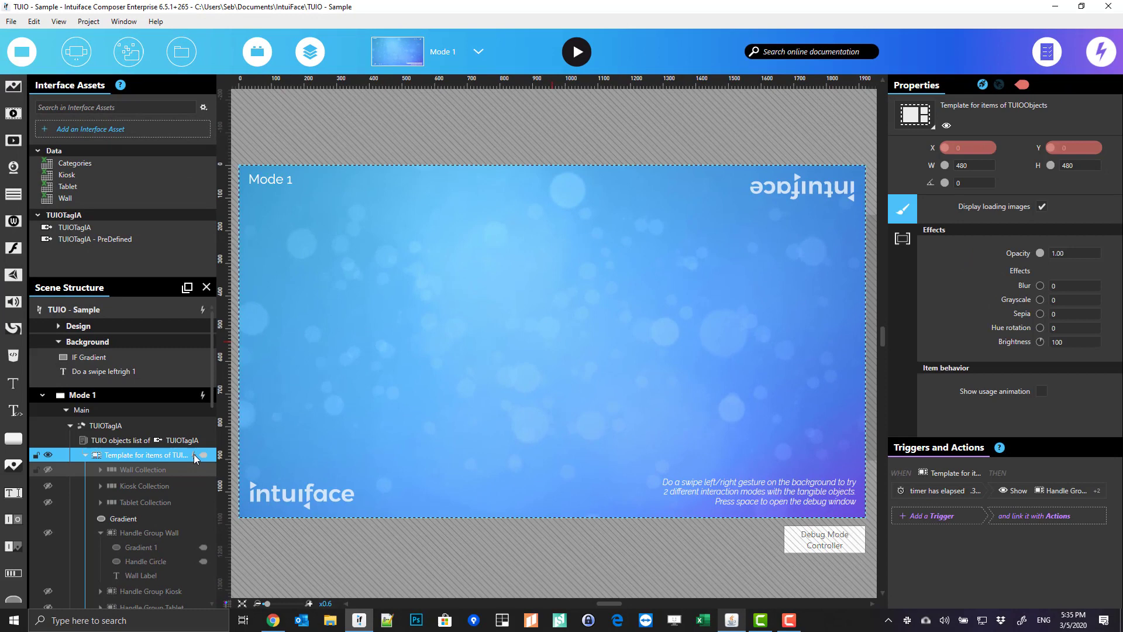
Step: Put token 1 on the TUIO Simulator table and return to Composer
scroll(601, 384, down, 1)
scroll(601, 384, down, 1)
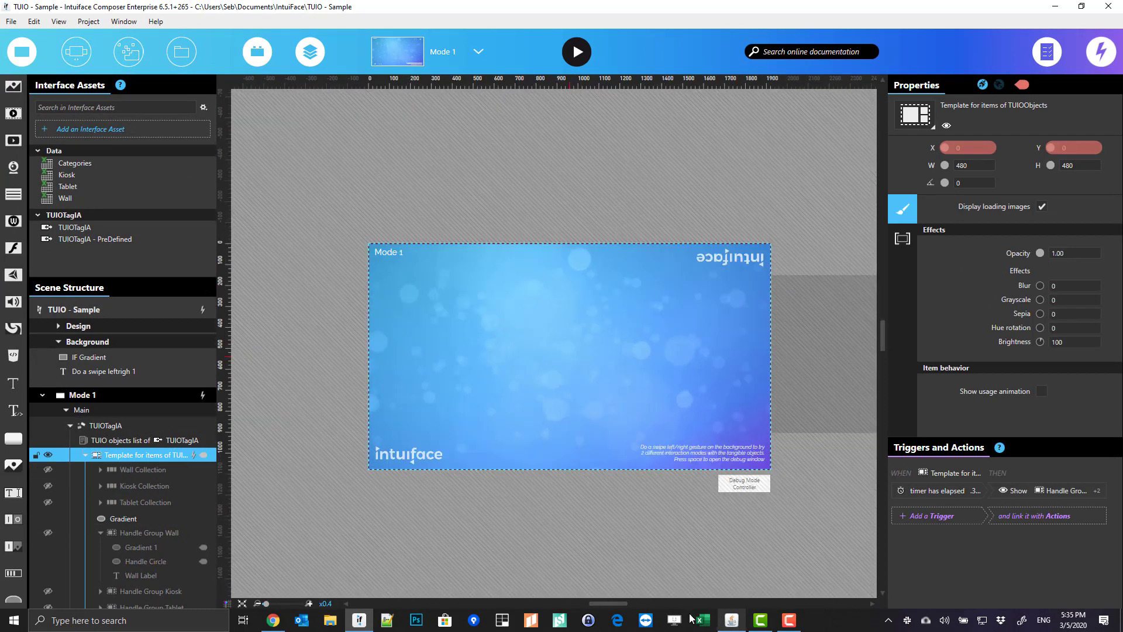
click(731, 620)
drag(740, 249, 774, 358)
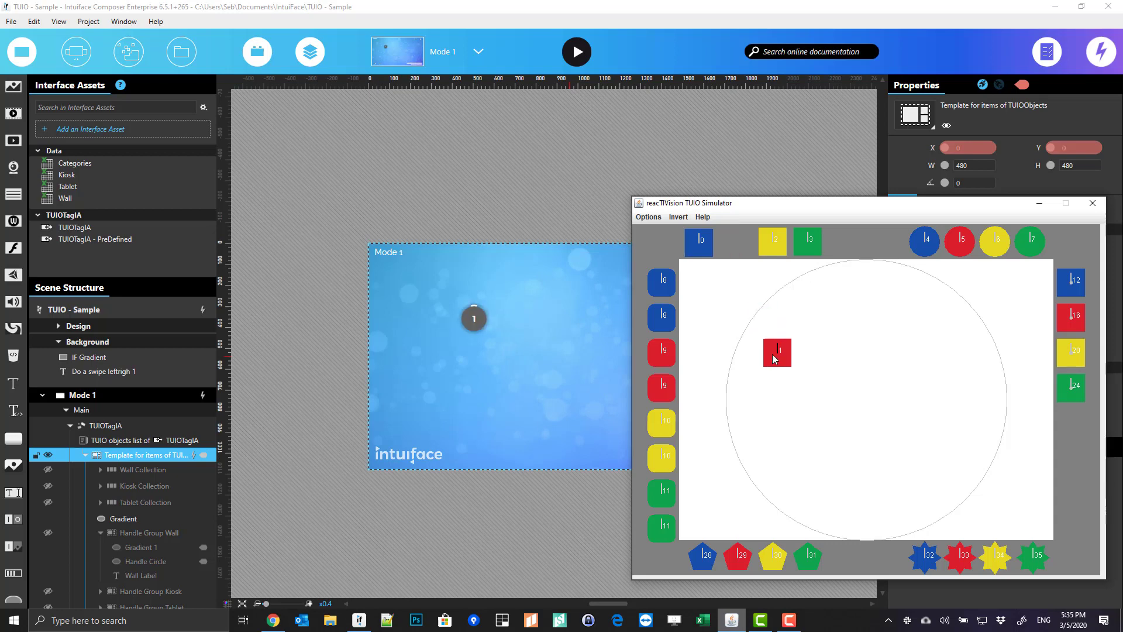
click(150, 461)
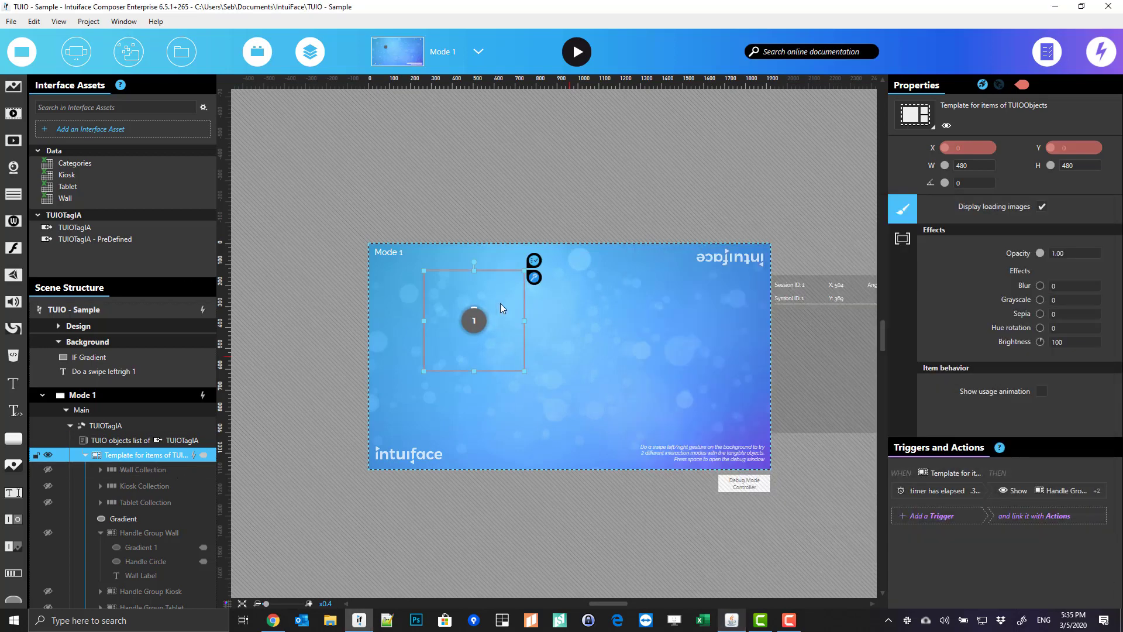
Step: Check that the template's X and Y are bound to TUIOTagIA's X and Y positions
click(966, 149)
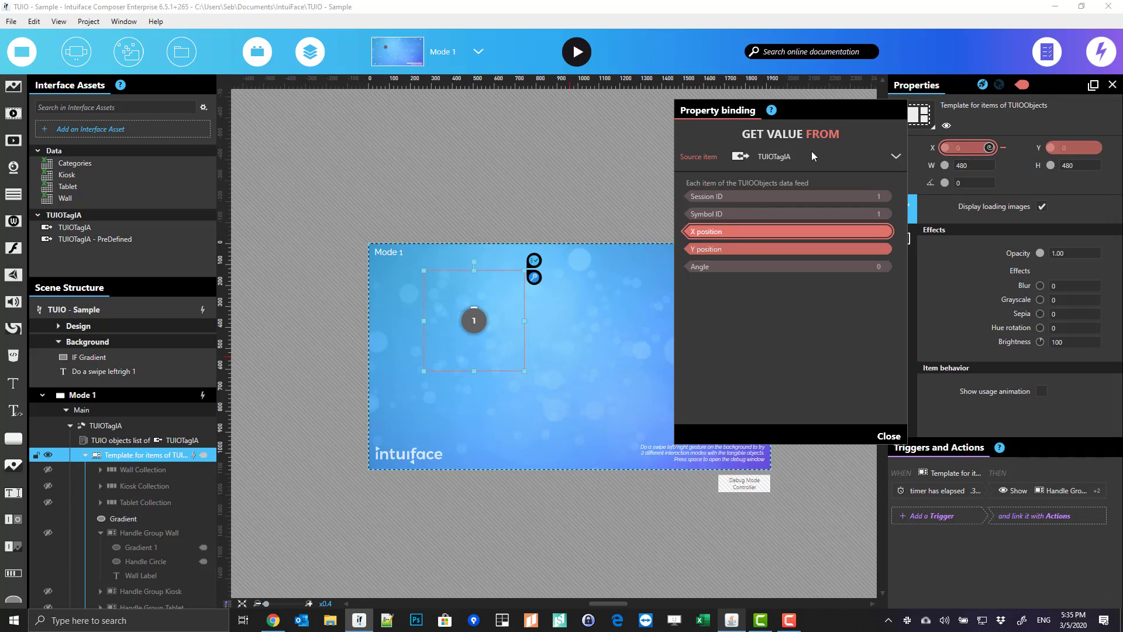
click(709, 251)
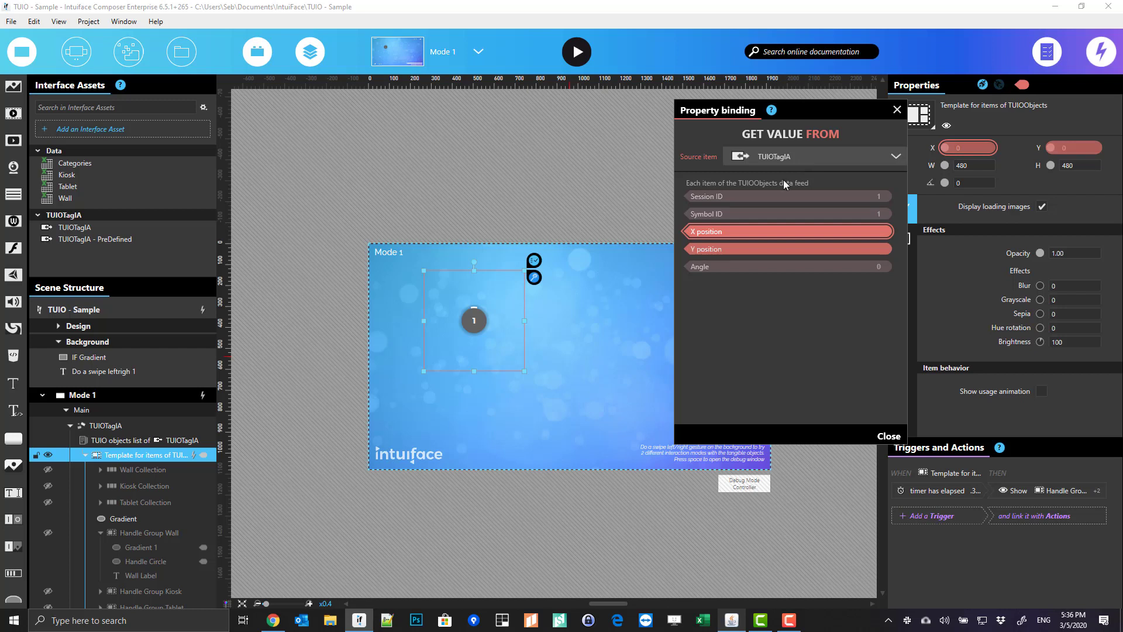
click(75, 227)
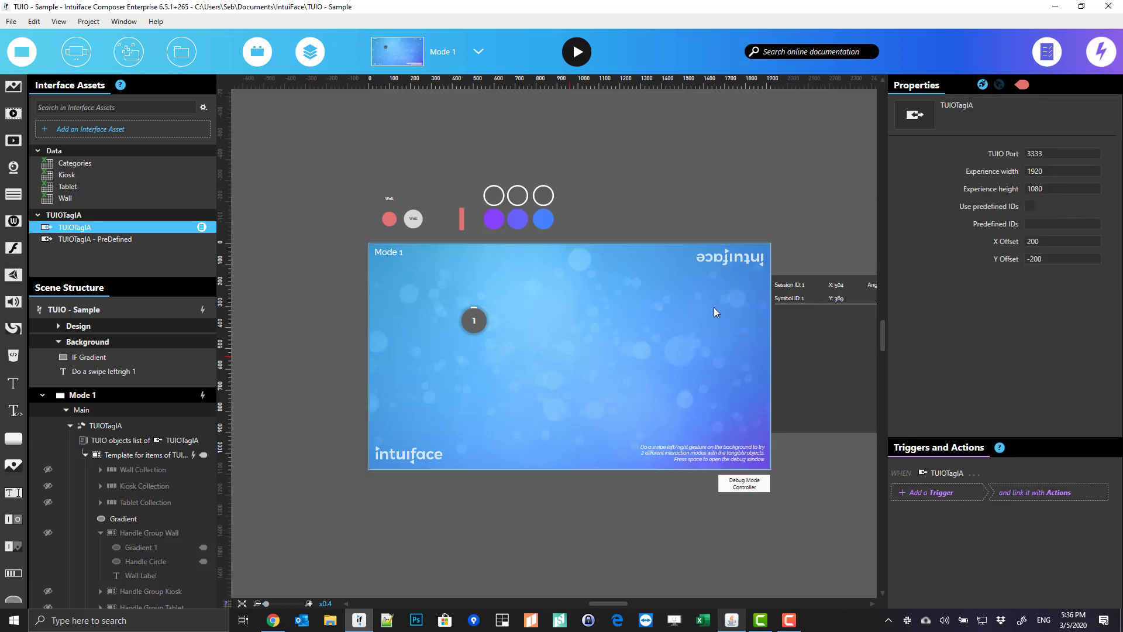
click(102, 455)
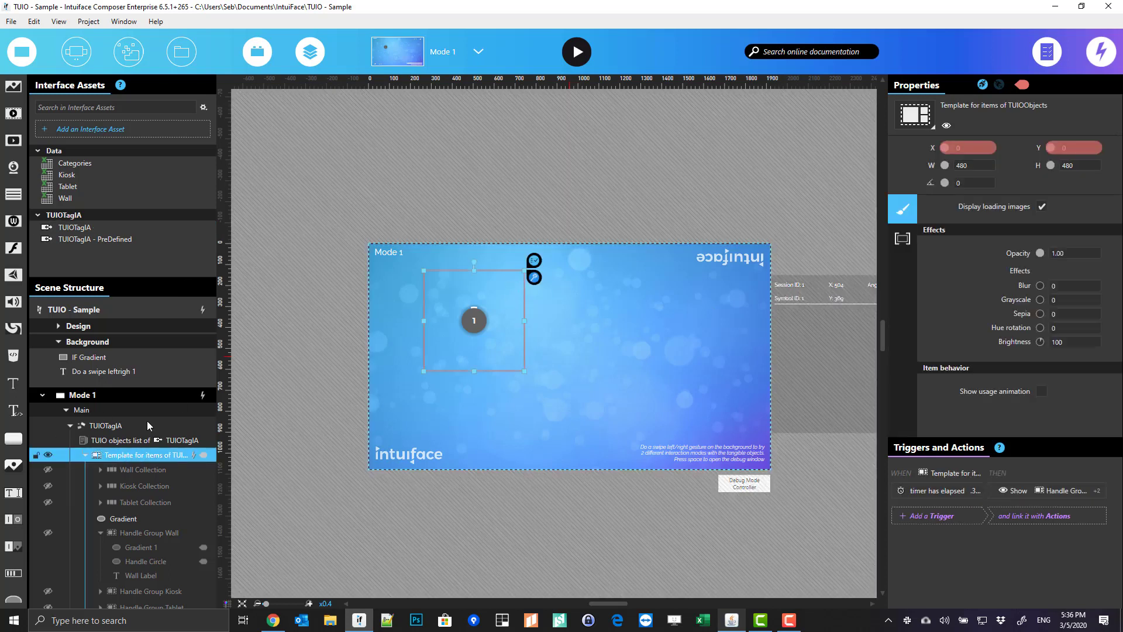
Step: Collapse the Handle Group Wall and Group Selector groups in Scene Structure
scroll(125, 466, down, 2)
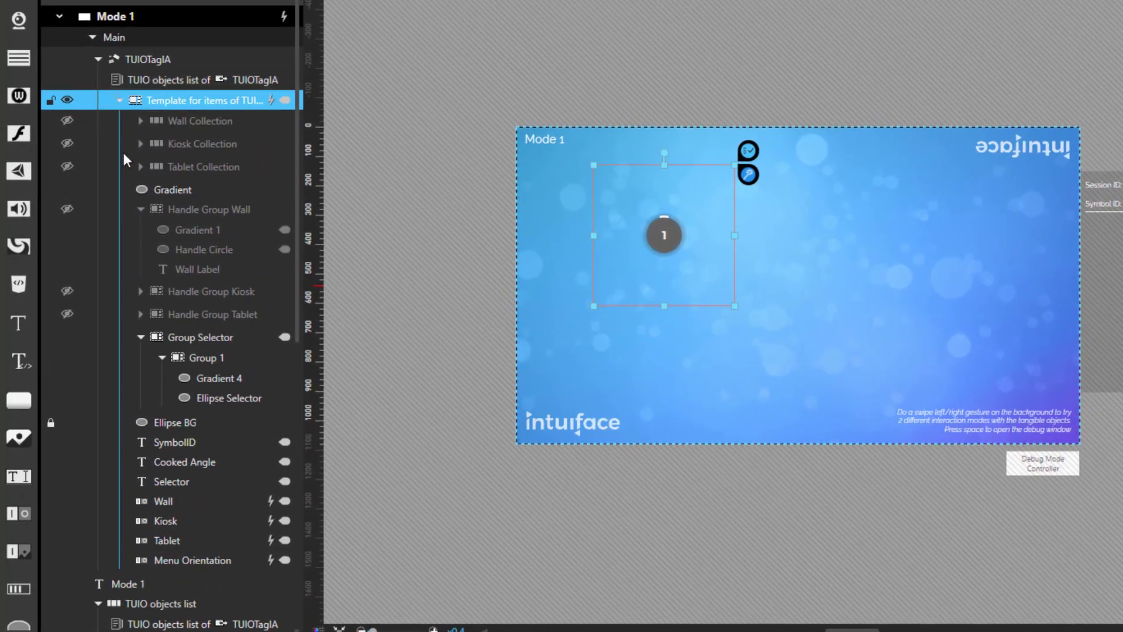
click(140, 209)
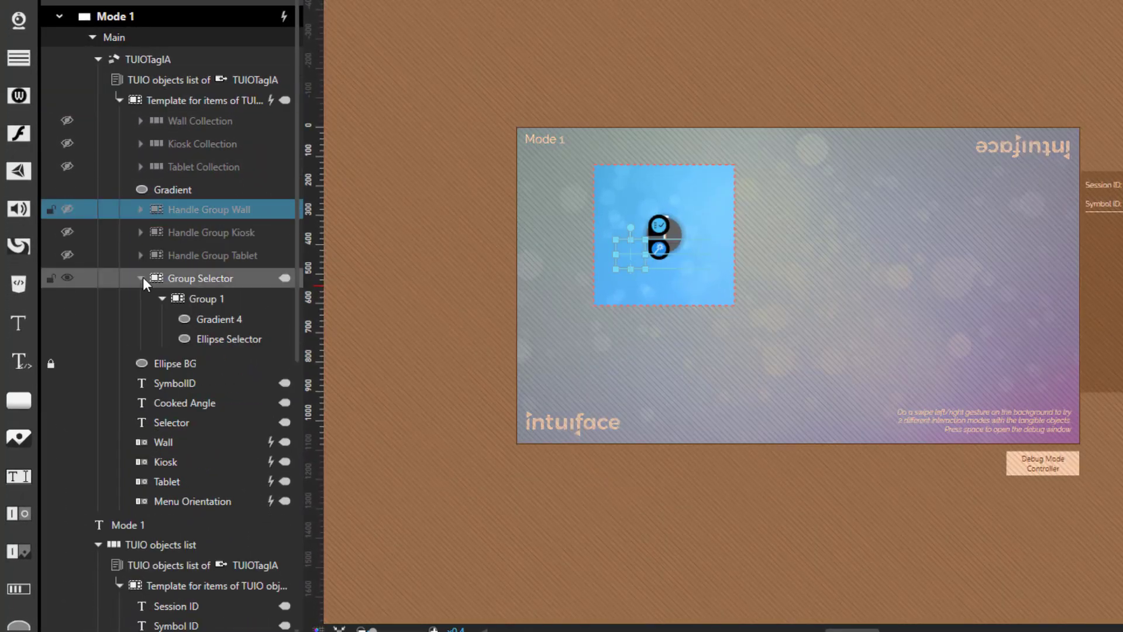
click(141, 278)
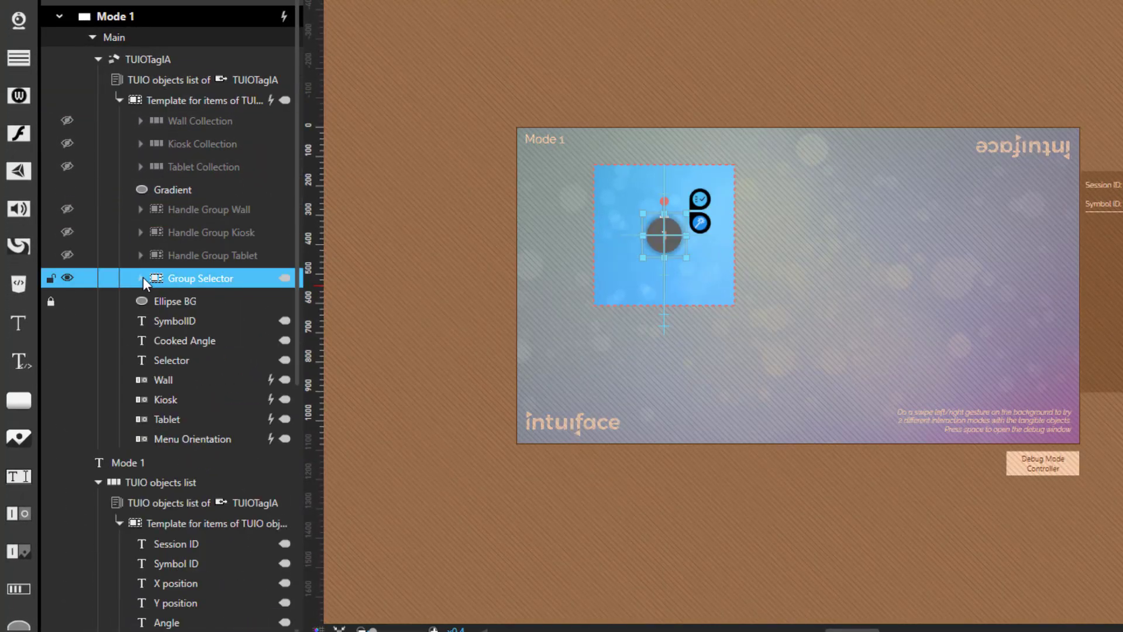
Step: Select the TUIOTagIA list and its per-object template, collapsing the TUIO objects list
click(143, 61)
click(149, 82)
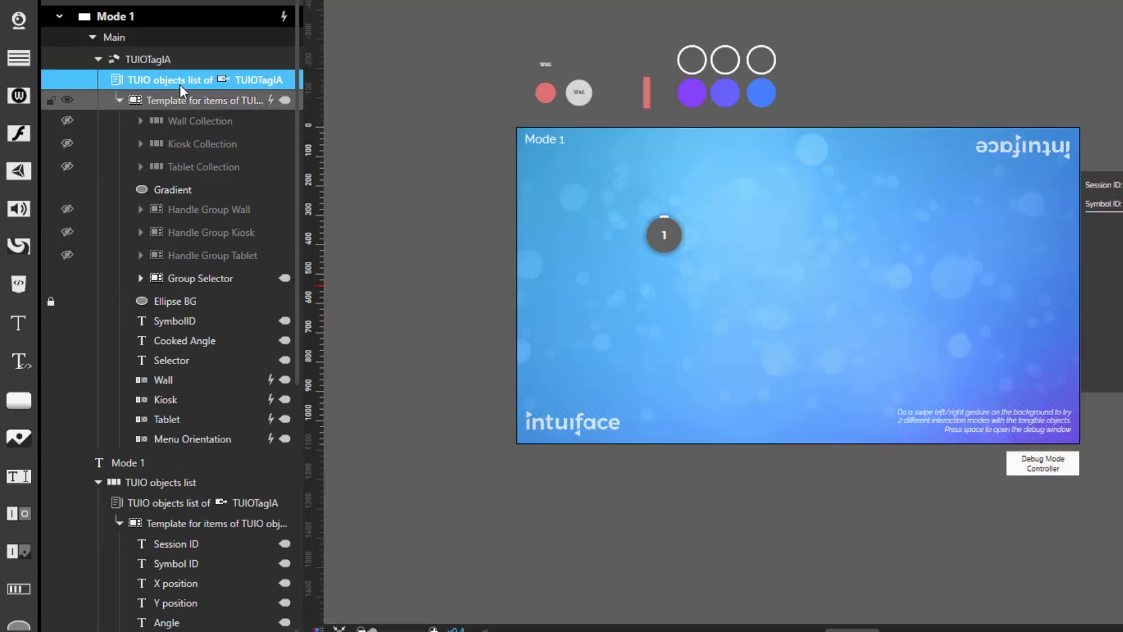
click(209, 100)
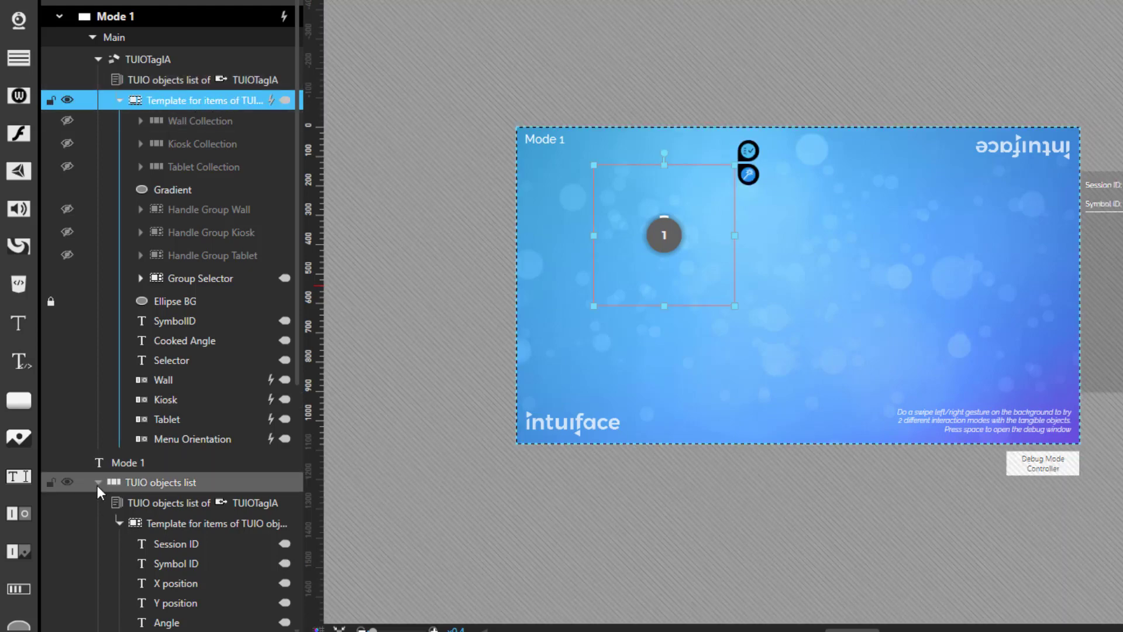
click(97, 482)
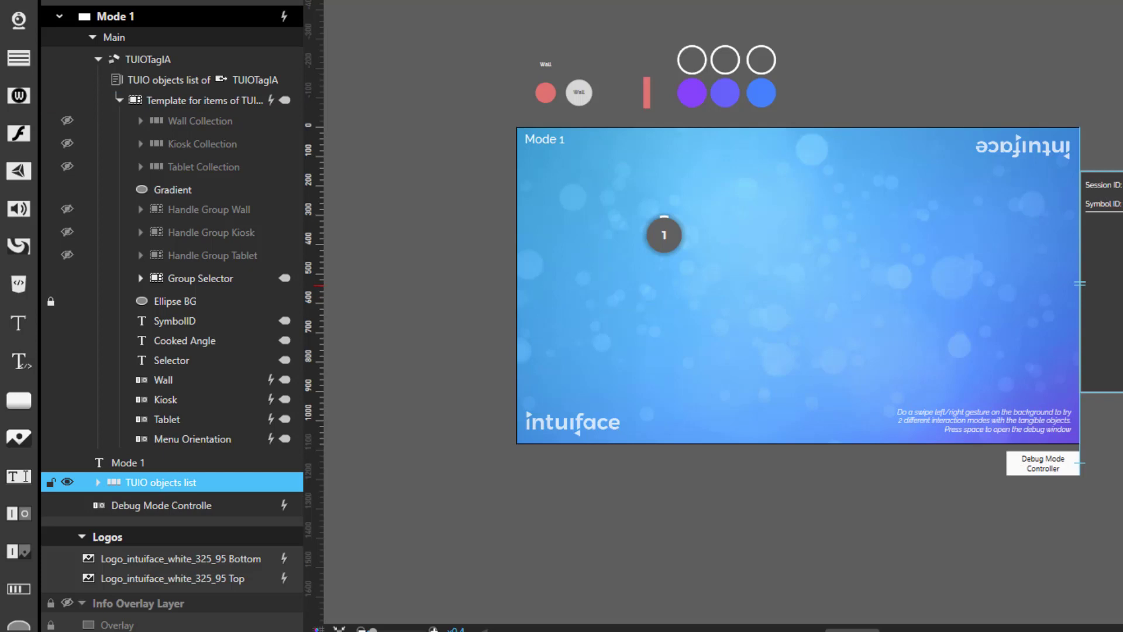
click(175, 101)
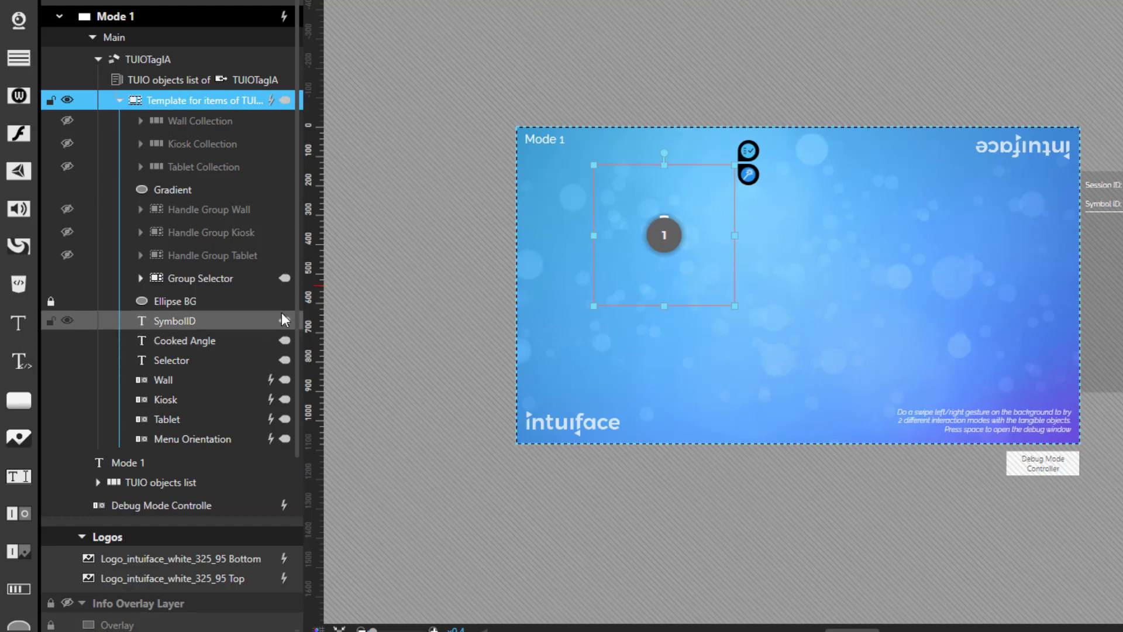
mouse_move(285, 321)
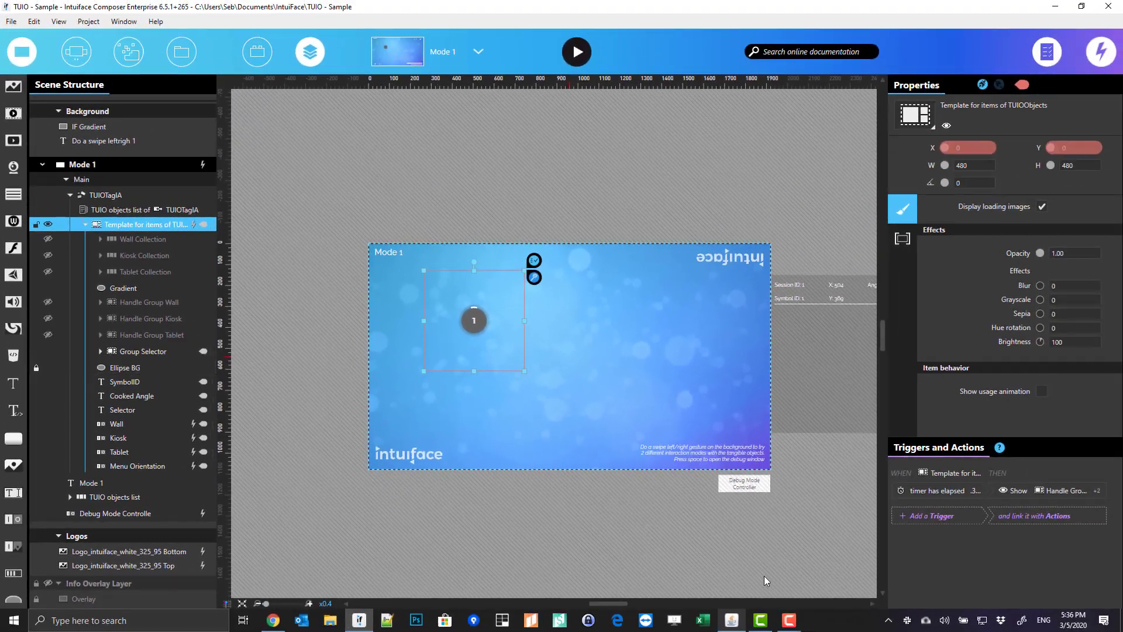
Step: Place token 2 on the TUIO simulator table and check what the SymbolID text is bound to
click(741, 539)
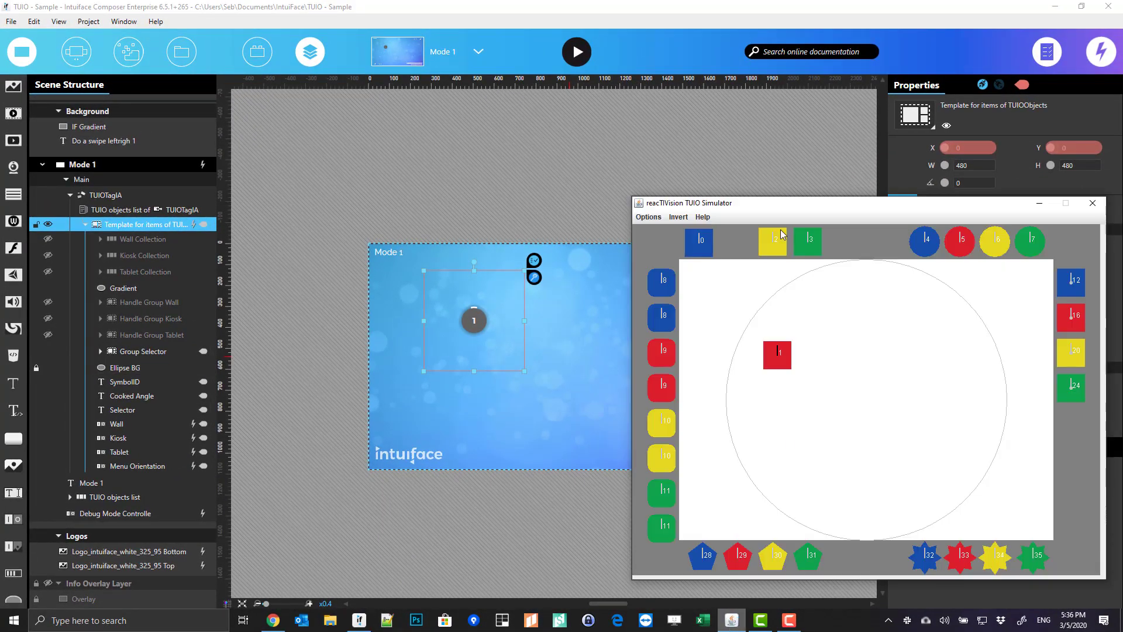
mouse_move(768, 240)
mouse_down()
mouse_move(820, 281)
mouse_move(768, 458)
mouse_move(788, 459)
mouse_up()
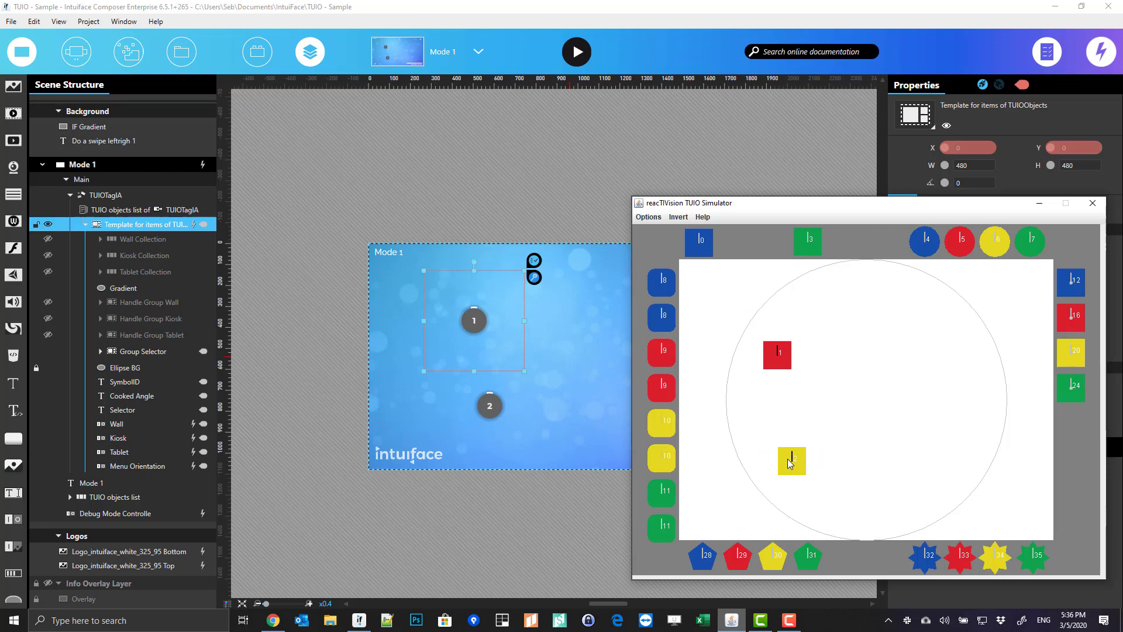
click(142, 381)
click(977, 148)
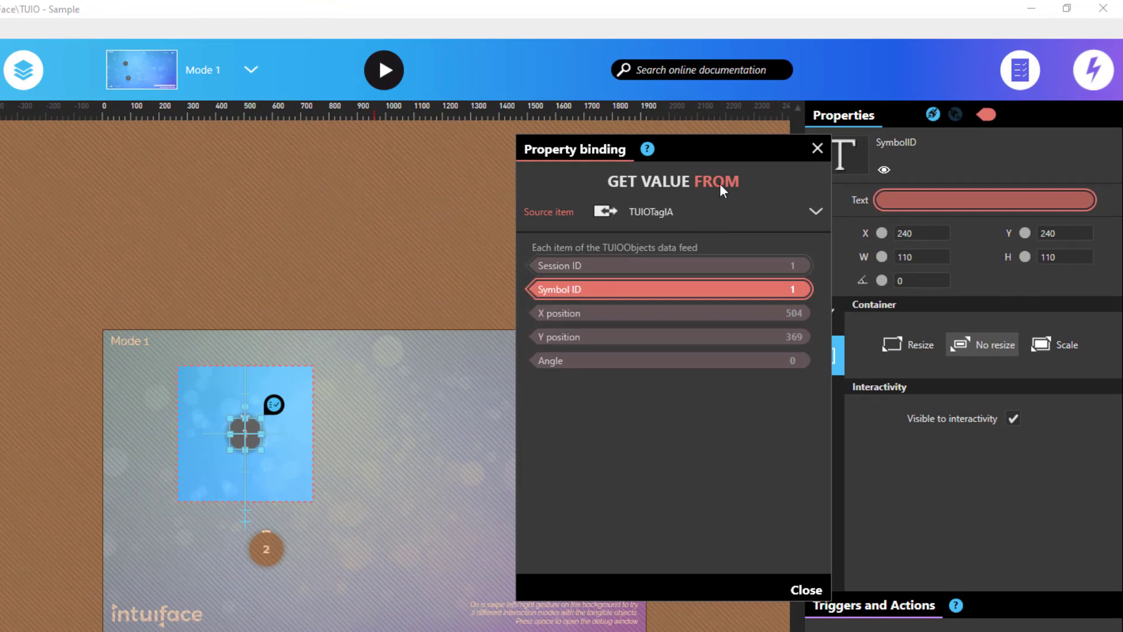
click(820, 150)
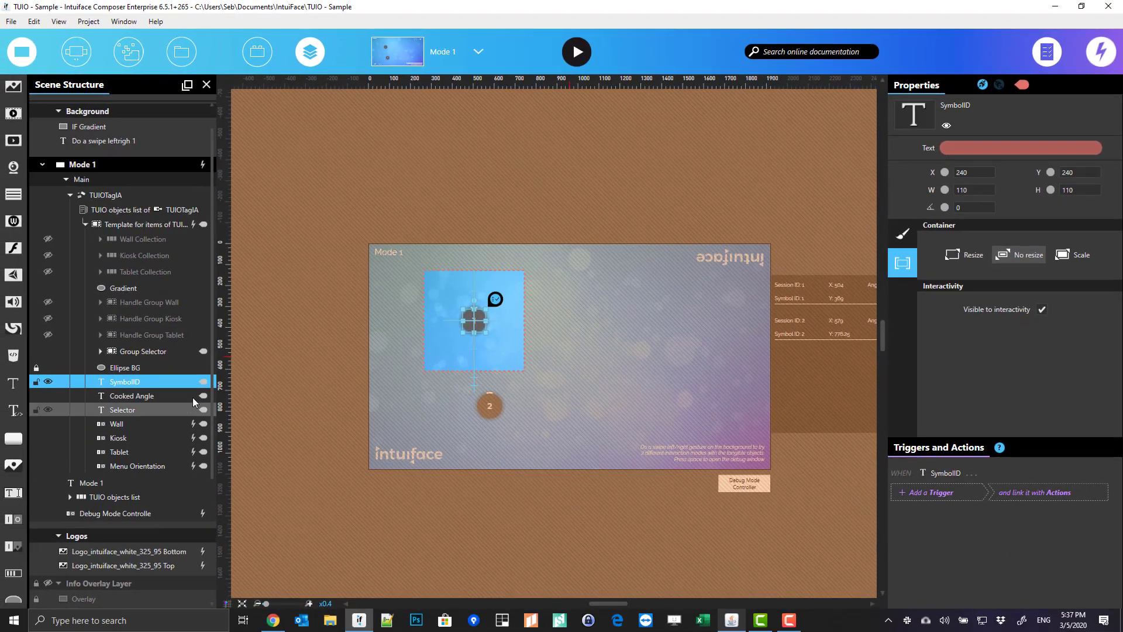
Step: Select the Menu Orientation layer in the Scene Structure
scroll(474, 312, up, 2)
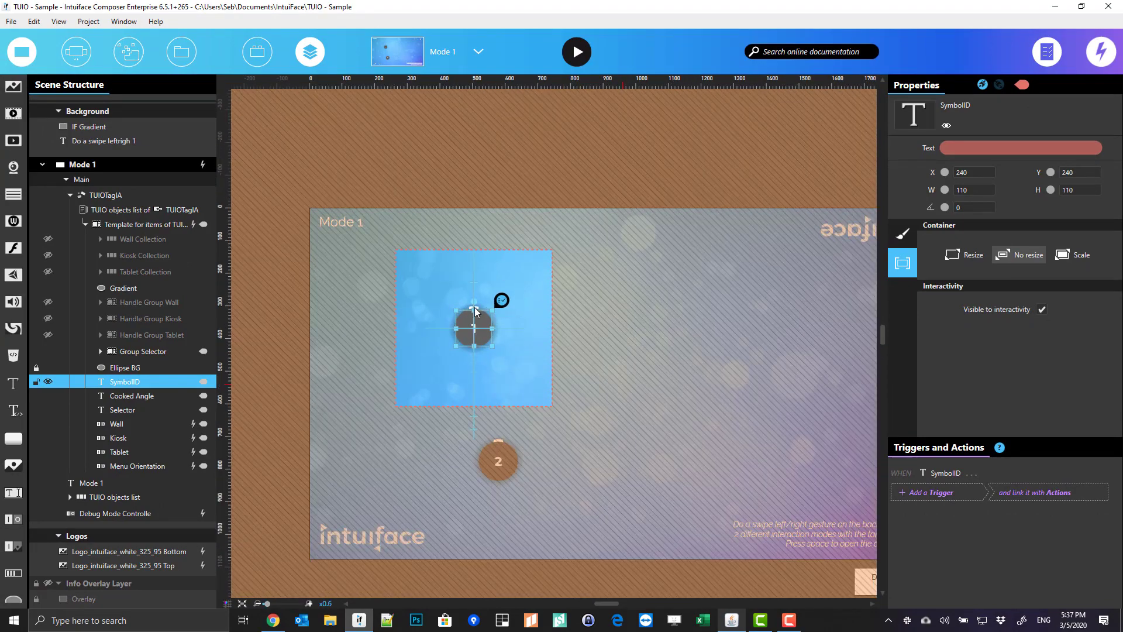
scroll(475, 312, up, 2)
click(119, 466)
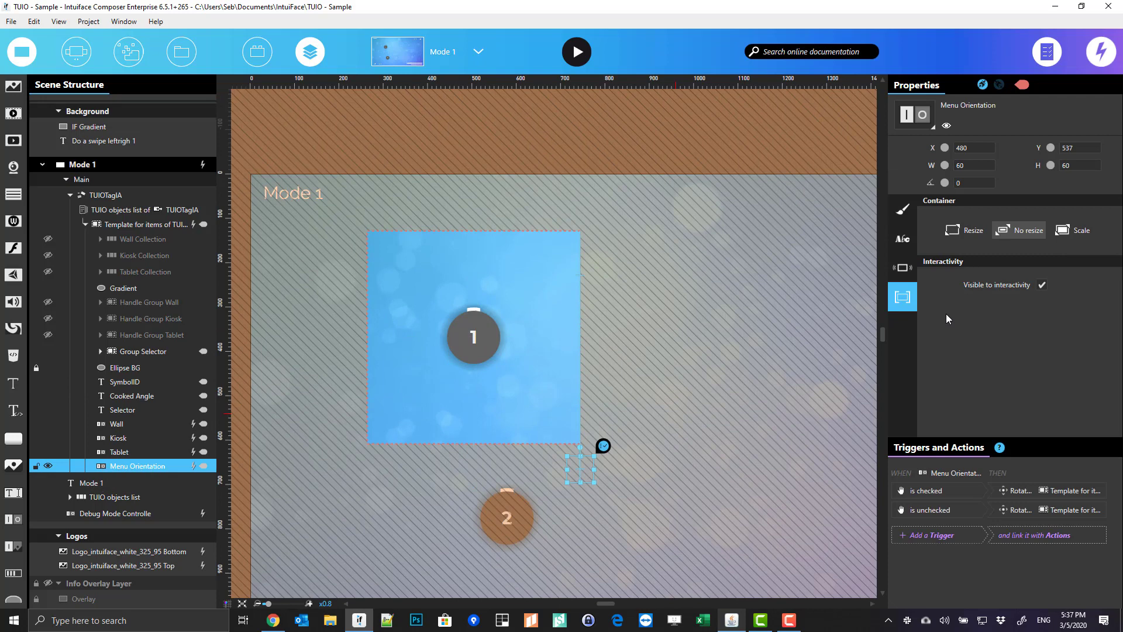
Step: Inspect the Checked binding to the tag's Y position and its converter script's 540 threshold
click(904, 206)
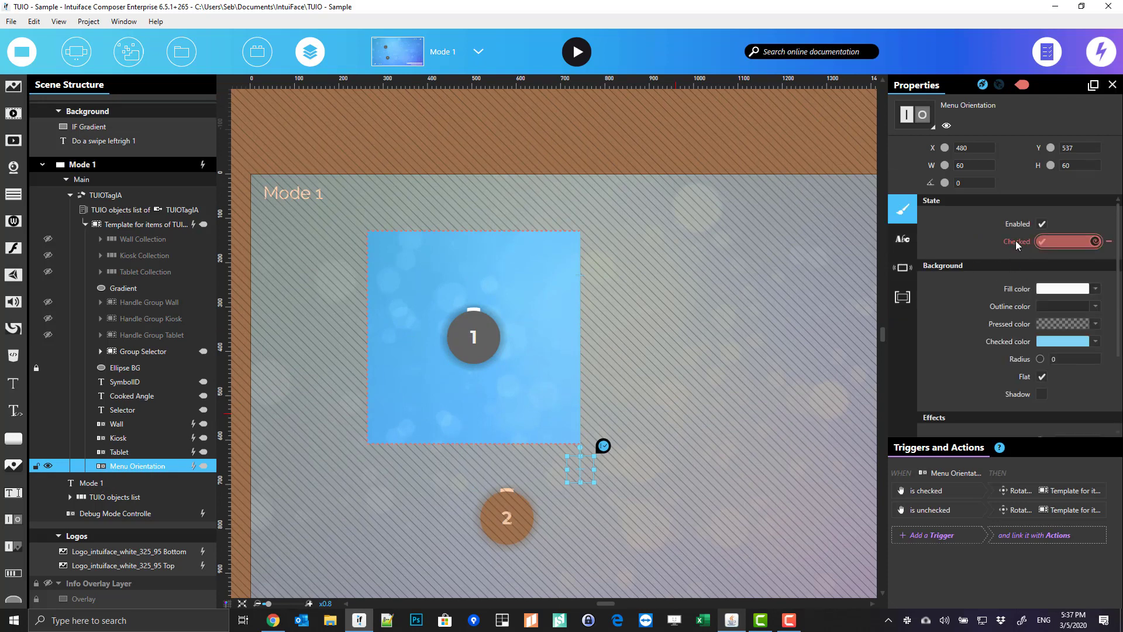
click(1051, 244)
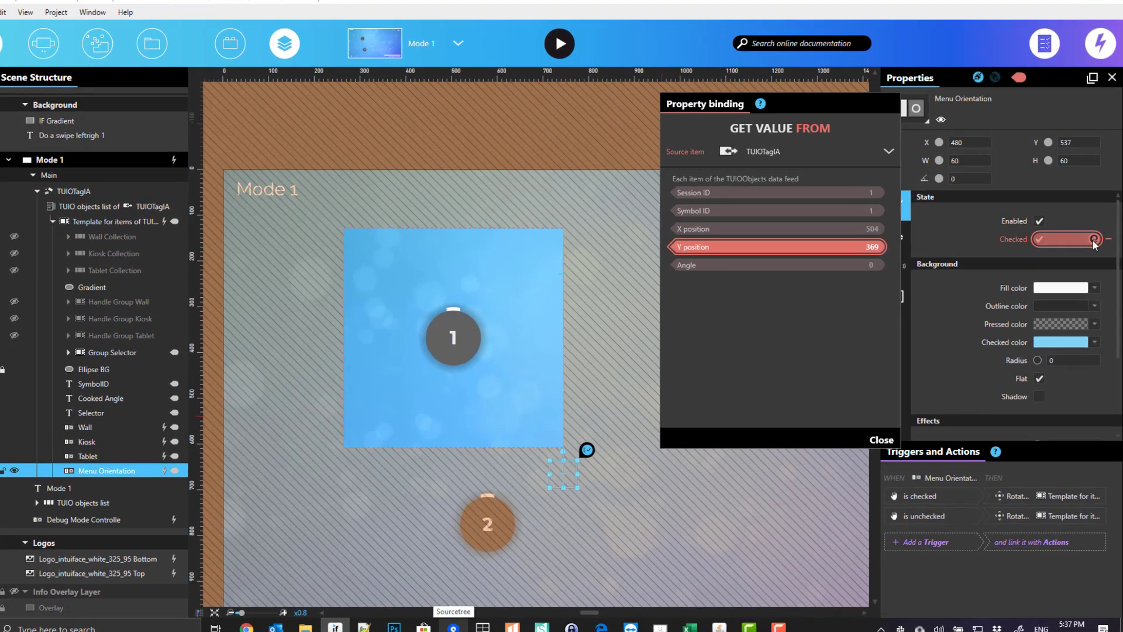
click(1093, 239)
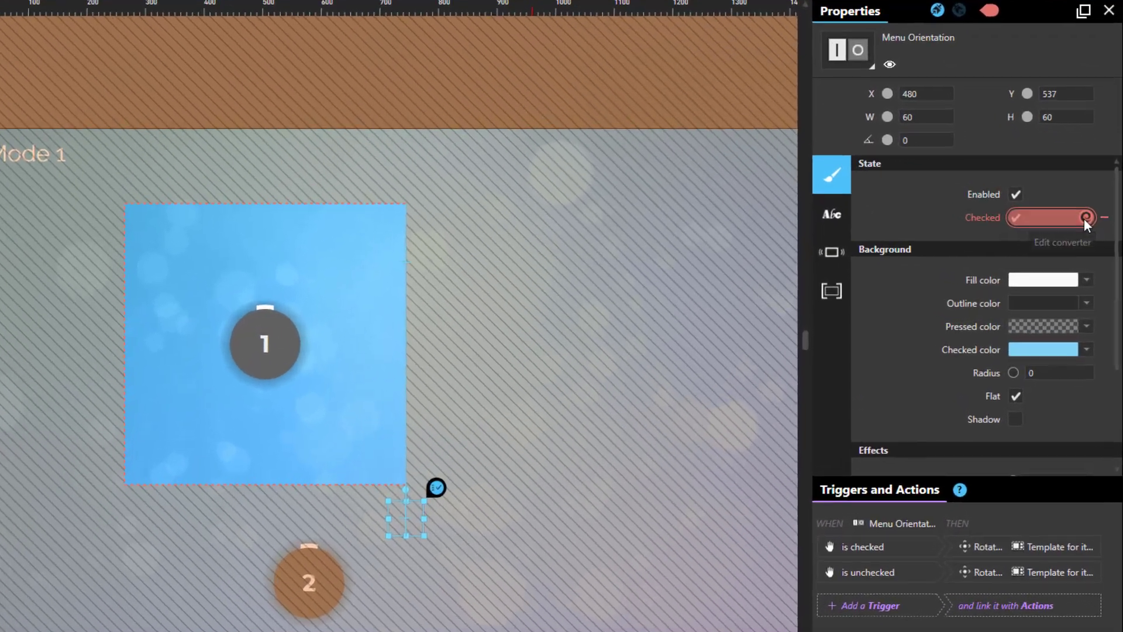
click(1093, 239)
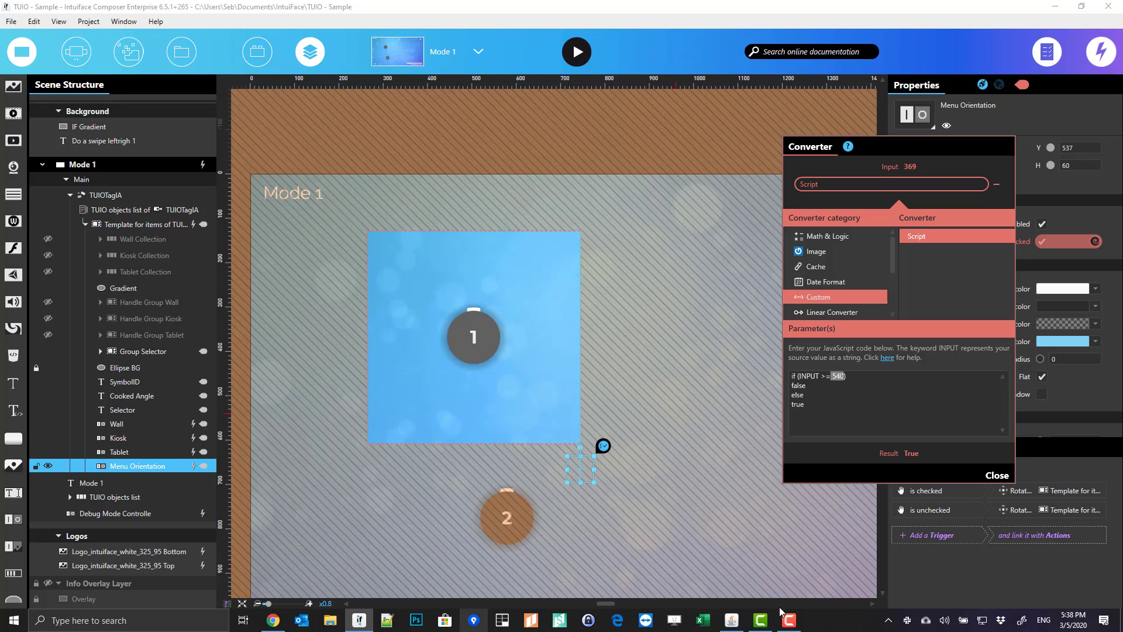
click(997, 475)
Step: Switch to Mode 2 and inspect the TUIO item template's angle binding to TUIOTagIA's Angle
click(450, 53)
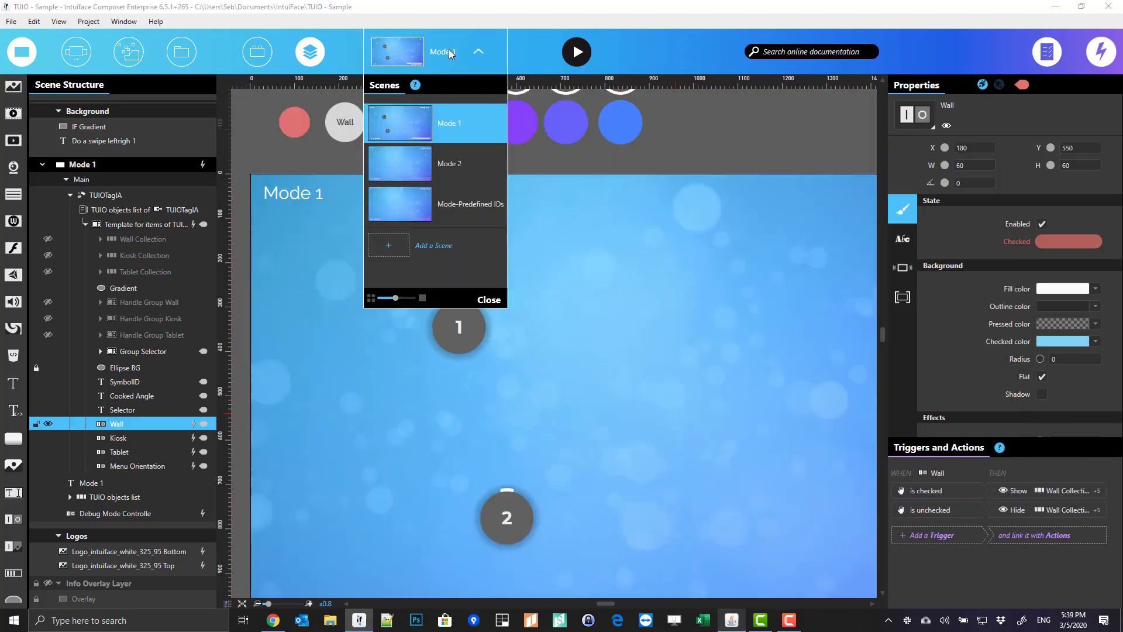
click(448, 168)
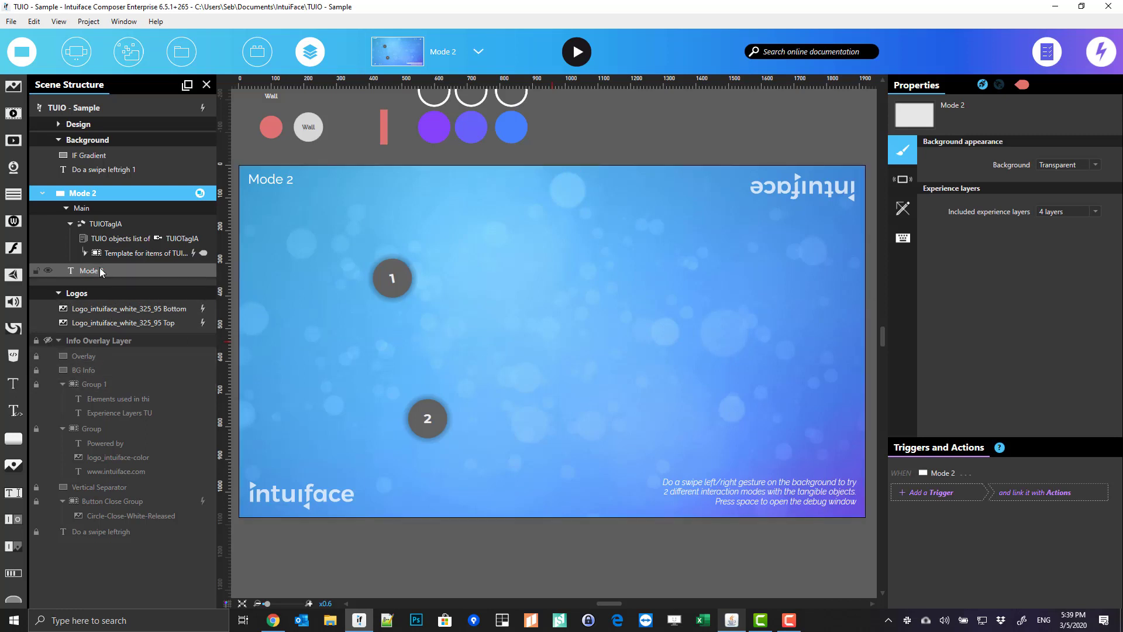
click(88, 253)
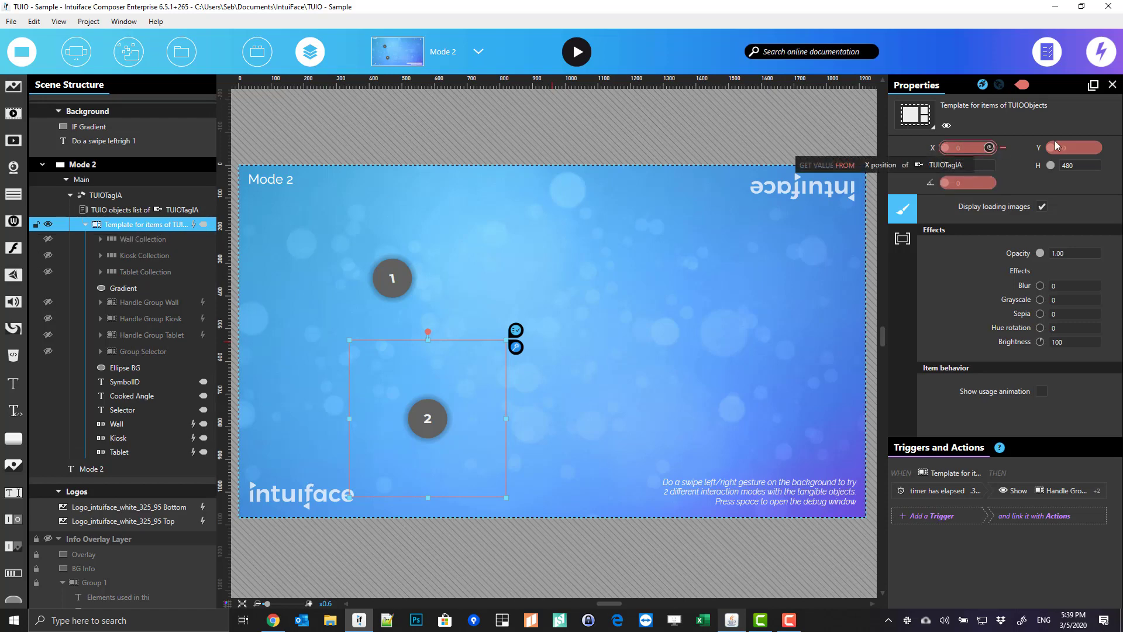
click(970, 184)
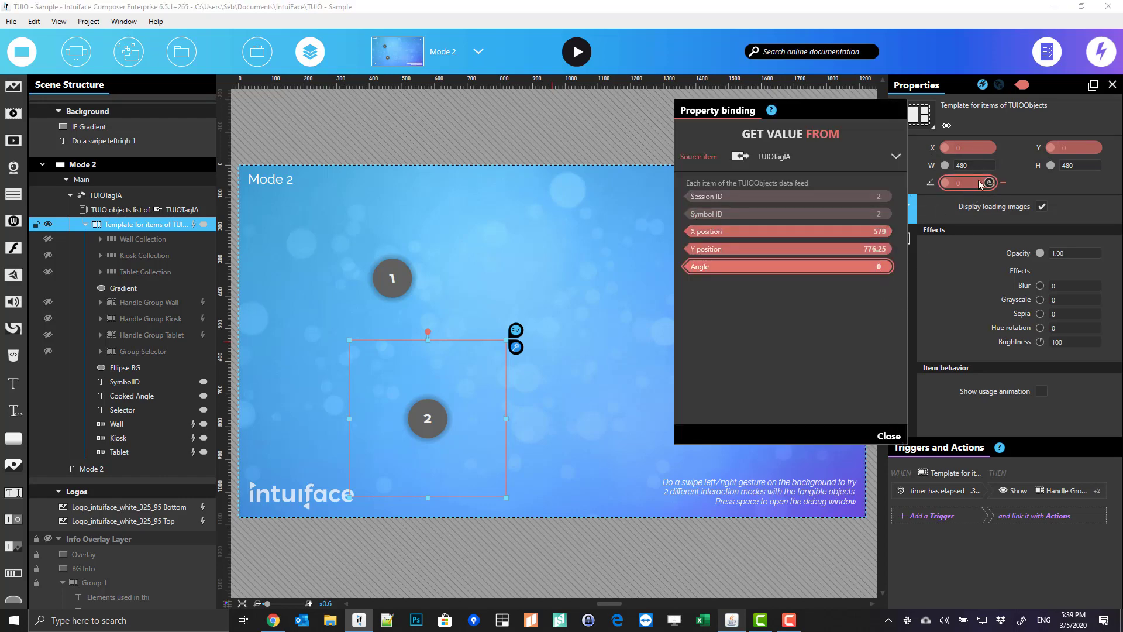
Step: Rotate tag 2 in the TUIO simulator so its bound template turns with it
click(731, 618)
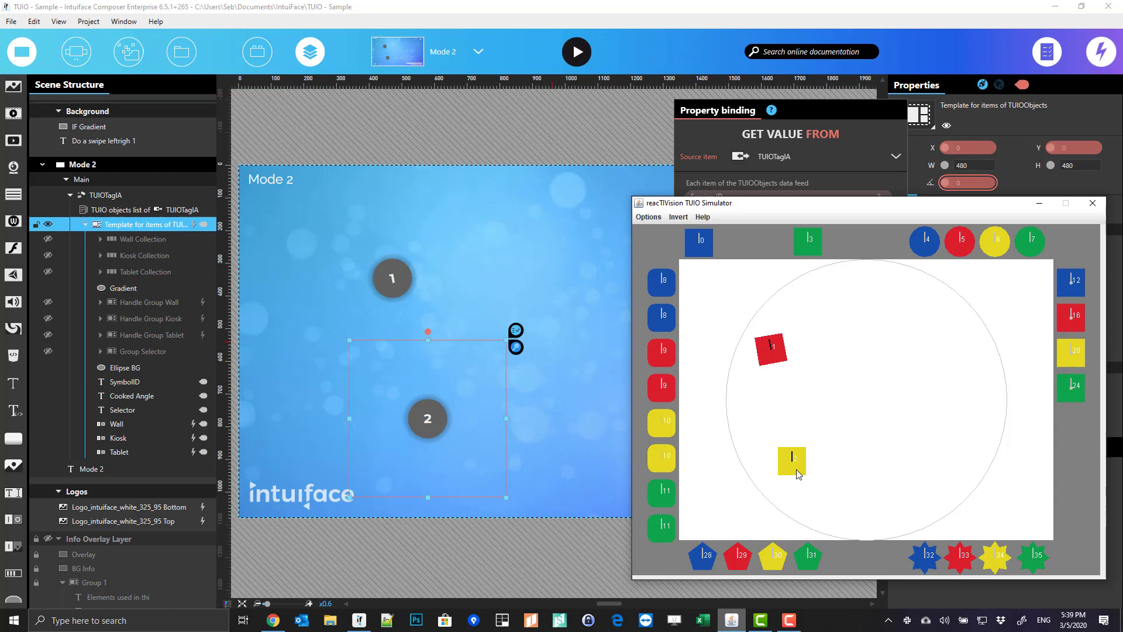
mouse_move(797, 467)
mouse_down()
mouse_move(789, 426)
mouse_move(791, 461)
mouse_up()
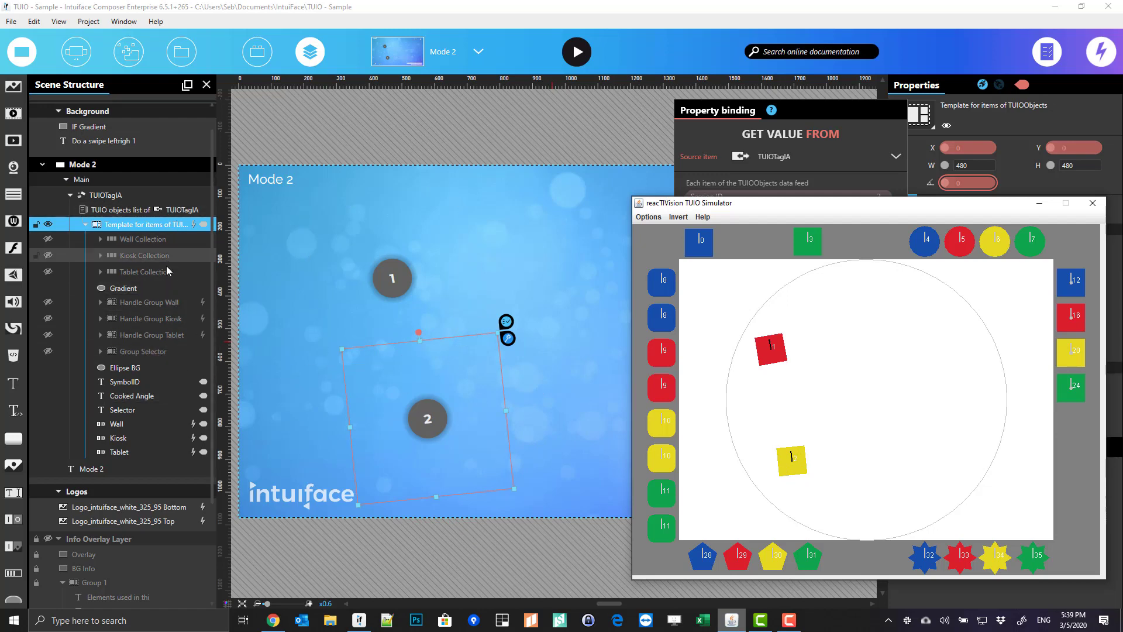
click(165, 234)
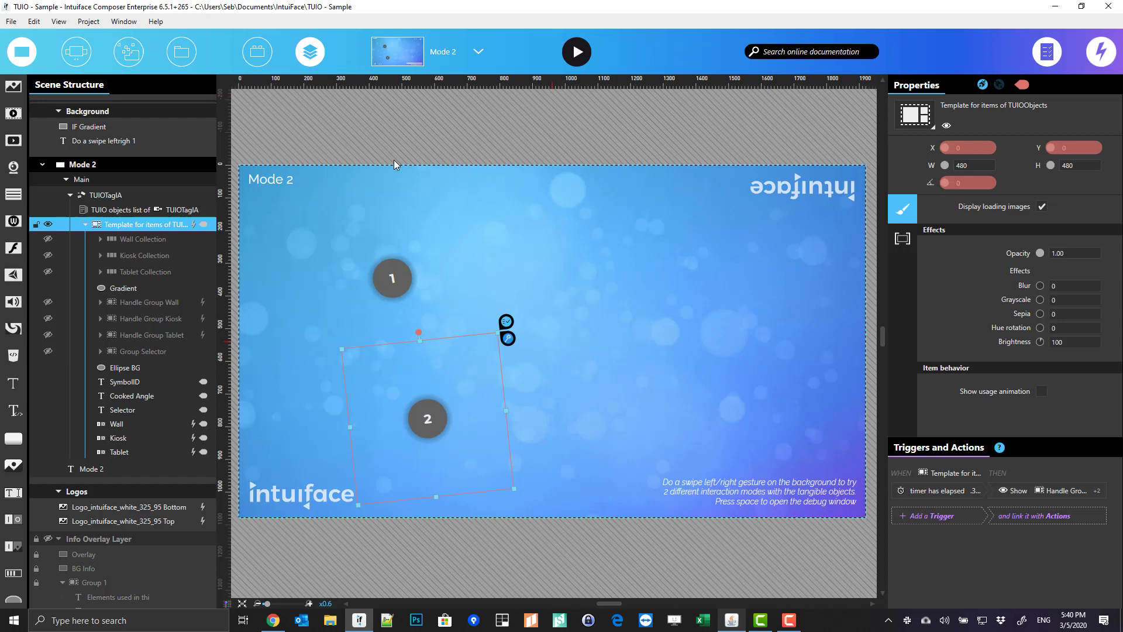
Step: Place tag 30 on the simulator table, then bring up the scene list in Composer
click(731, 620)
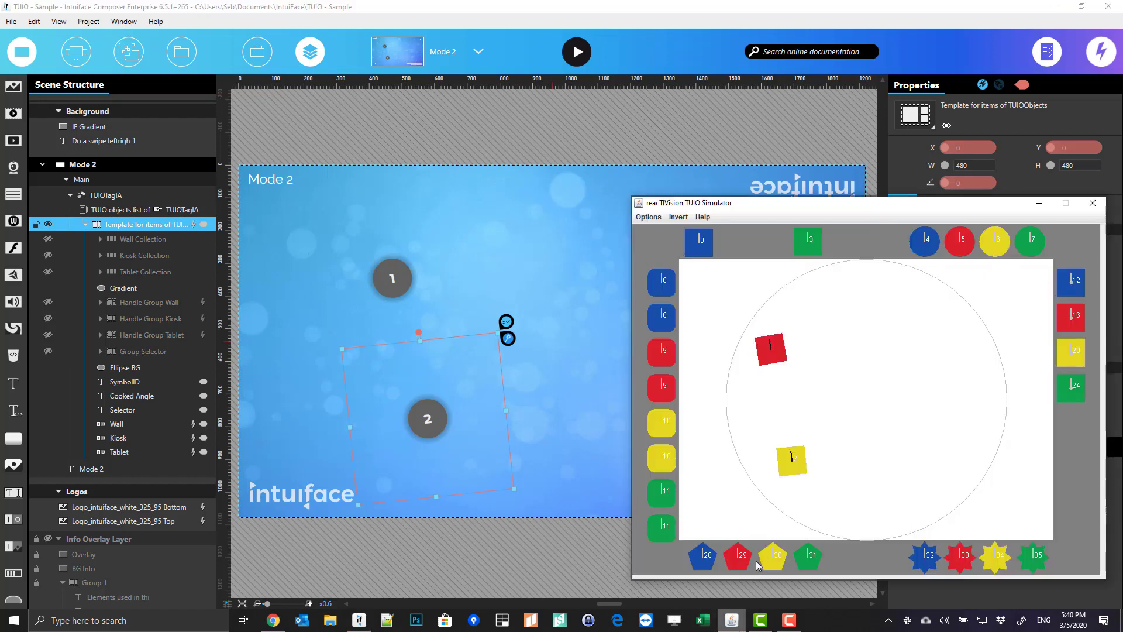
drag(756, 565, 740, 459)
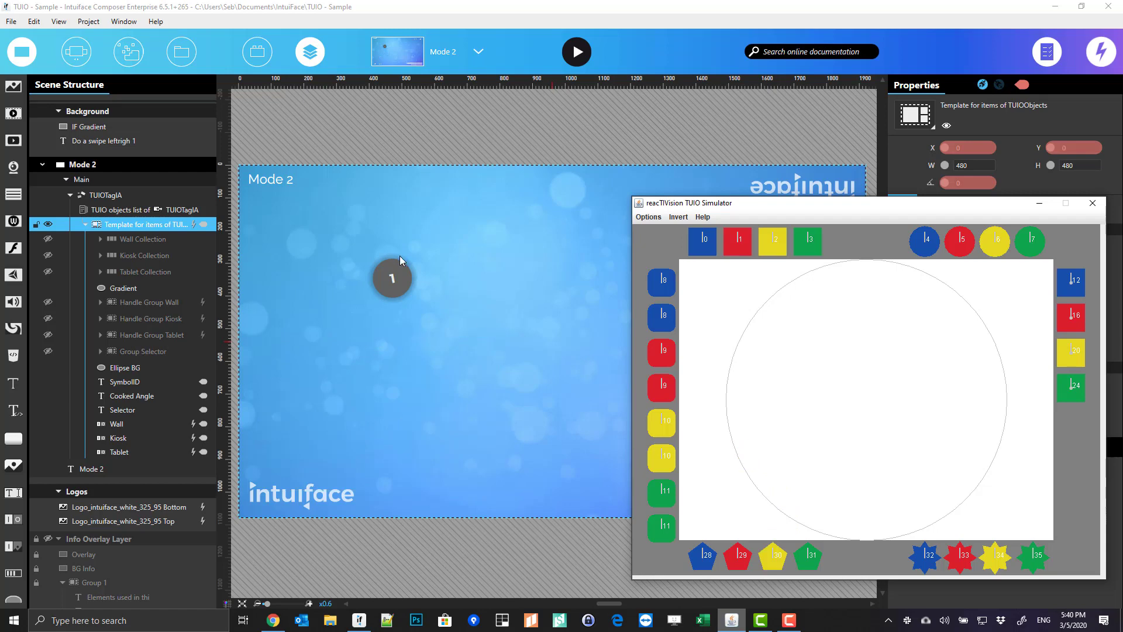
click(478, 51)
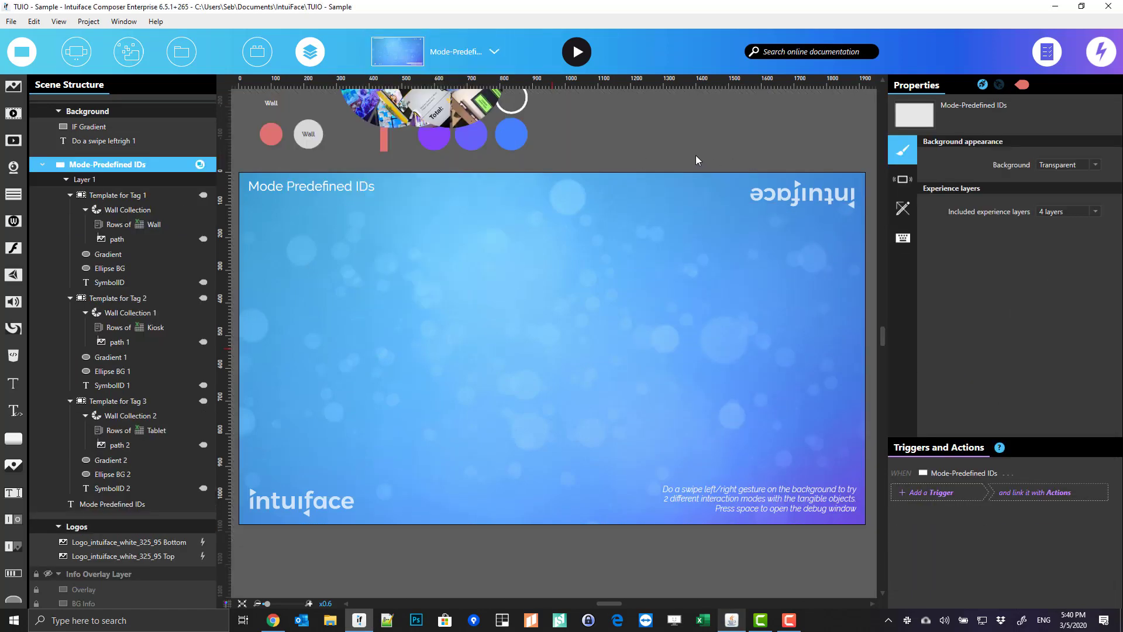
Step: Review the TUIOTagIA asset's settings in Interface Assets
click(257, 51)
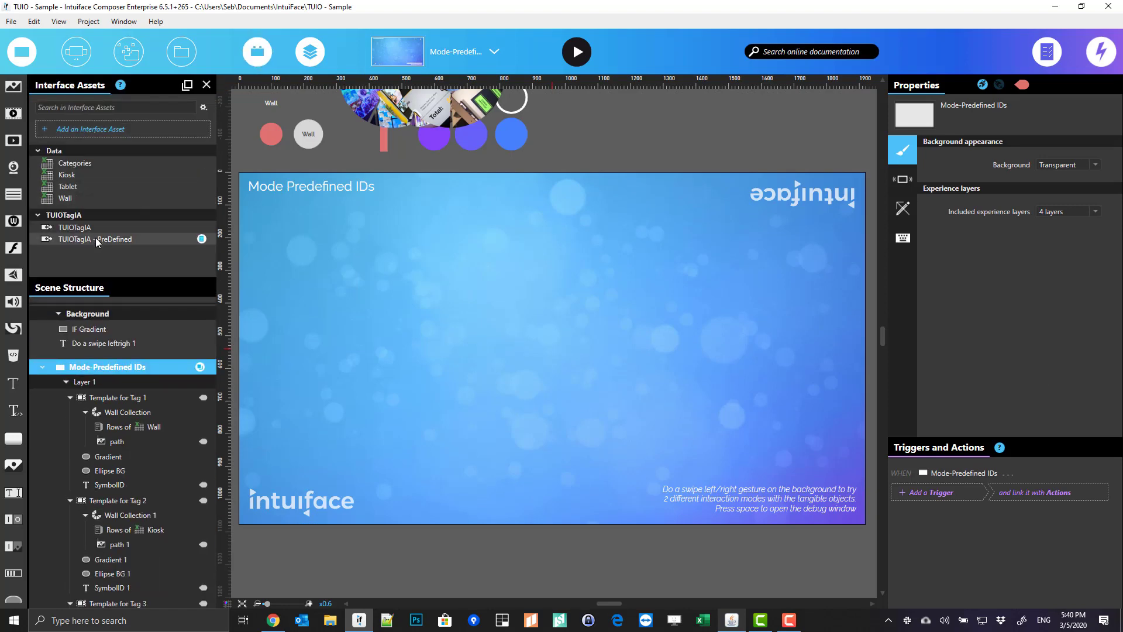
click(103, 228)
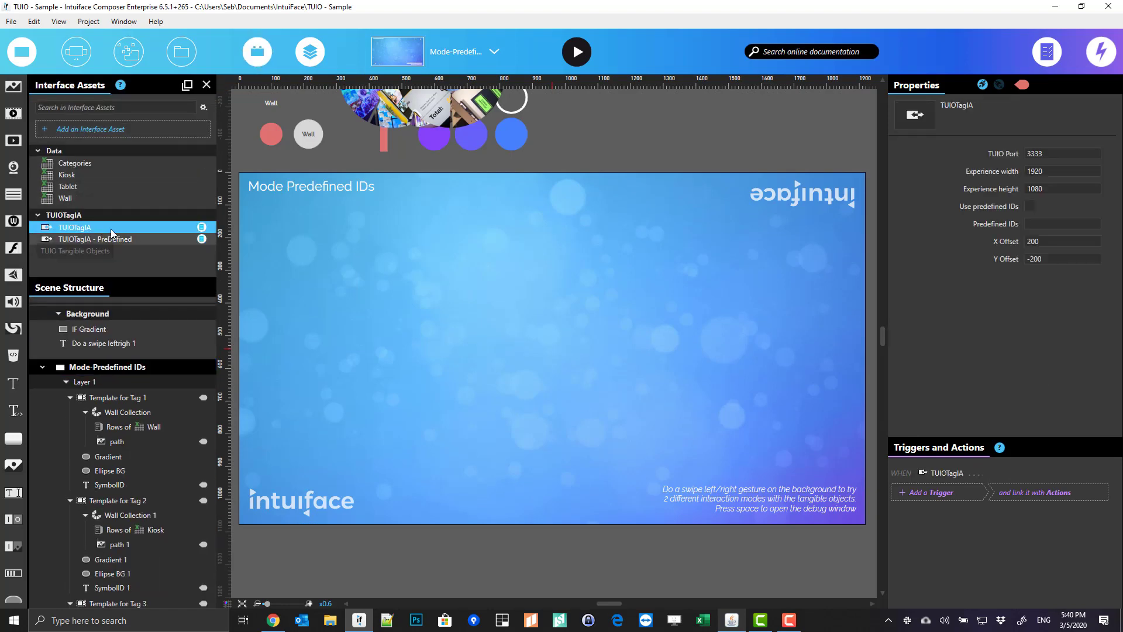
click(1034, 206)
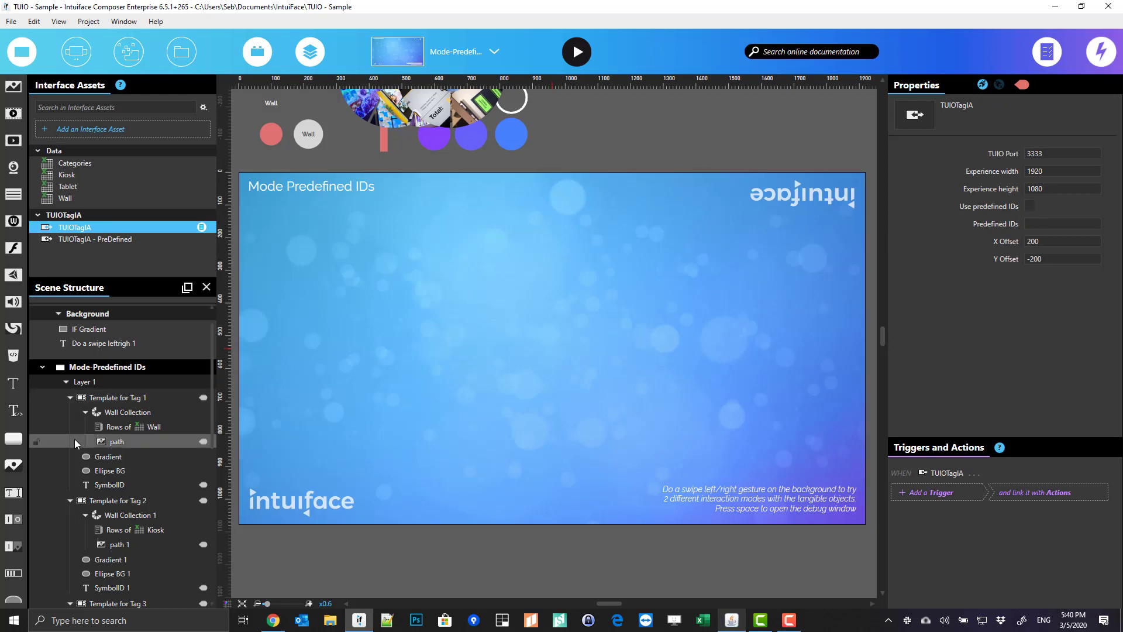
click(346, 380)
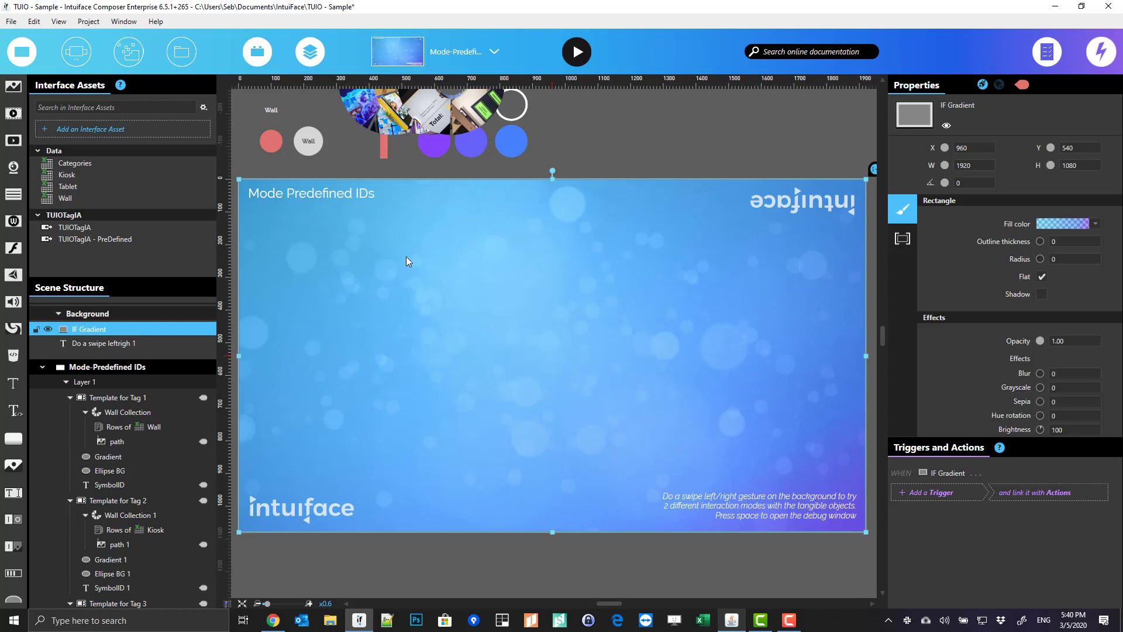
Step: Switch to the Mode 2 scene and select its TUIO objects list
click(450, 54)
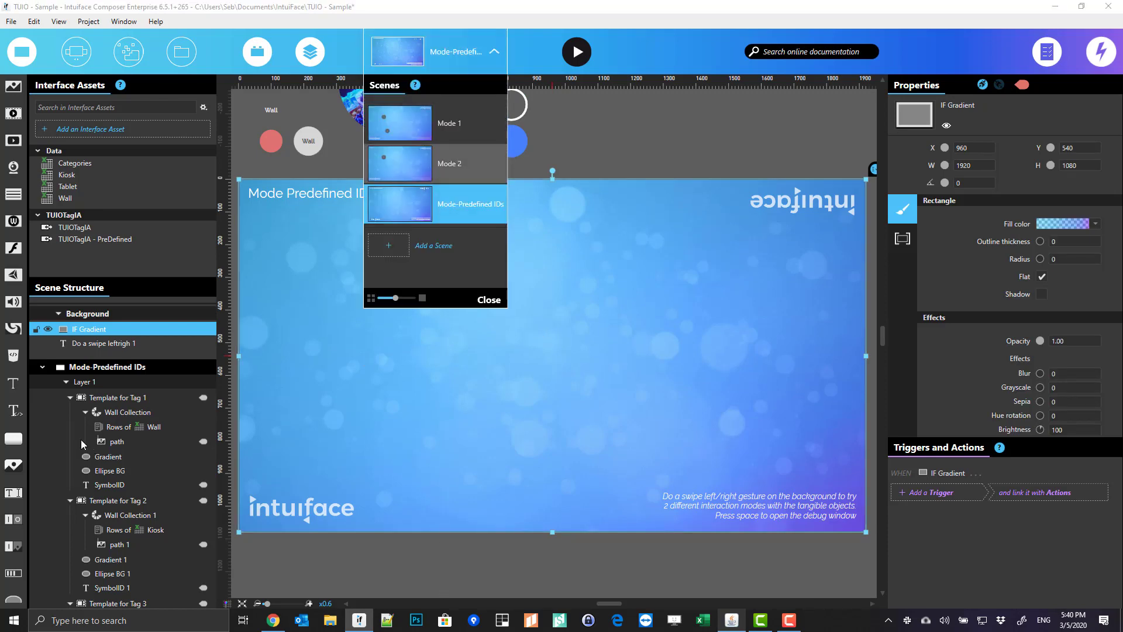
key(Up)
click(102, 413)
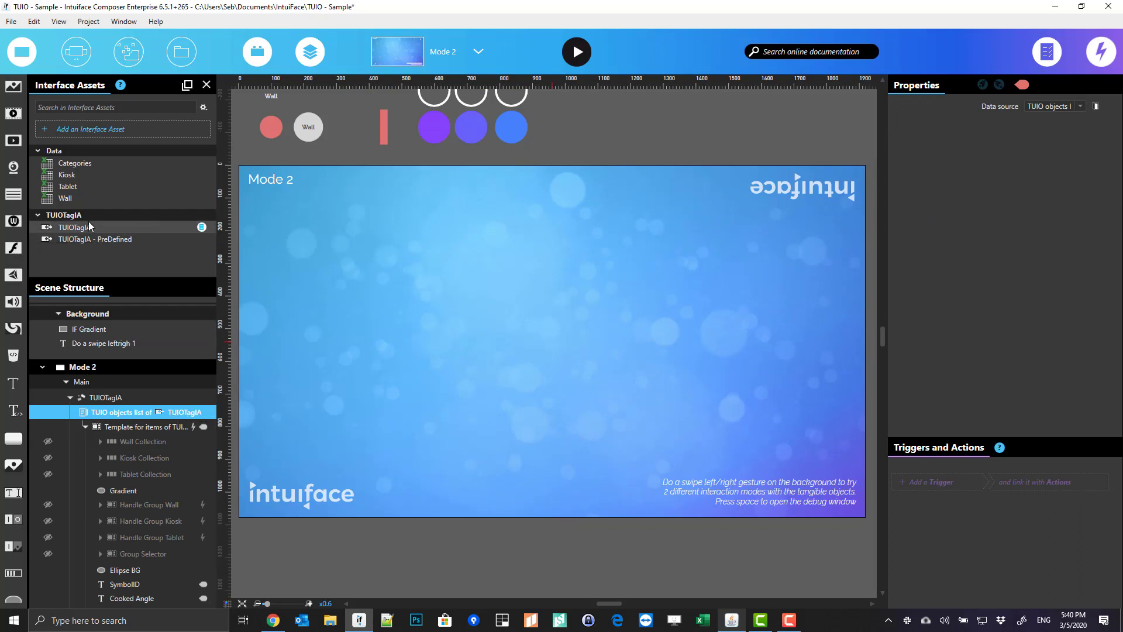
Step: Return to Mode-Predefined IDs and view TUIOTagIA - PreDefined: IDs 1,2,3, offsets 200 and -300
click(444, 55)
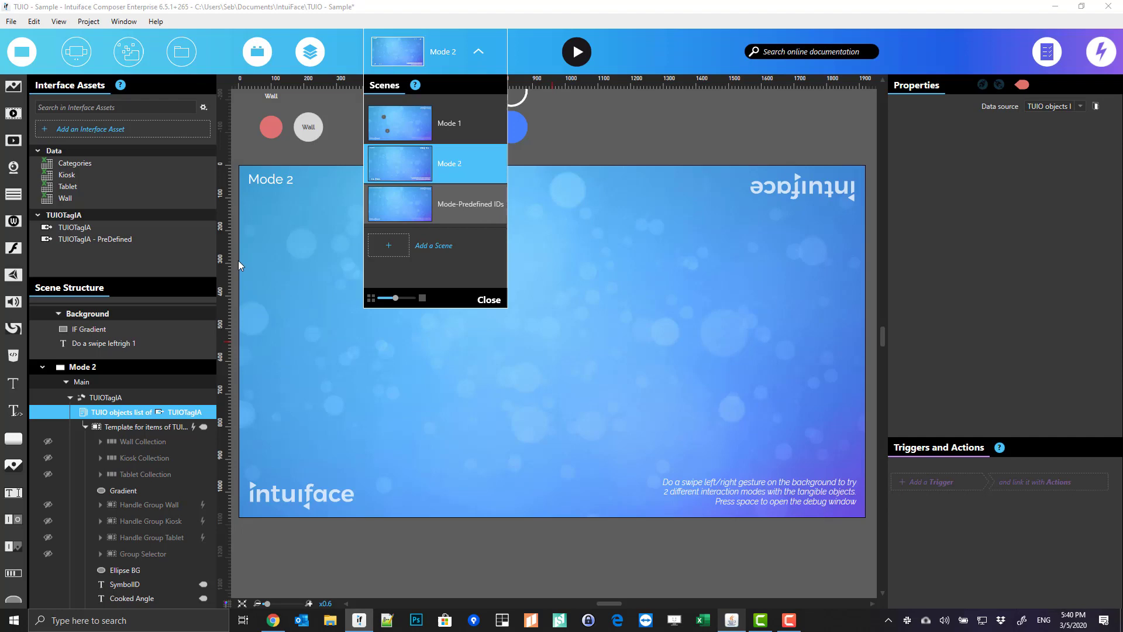
key(Down)
click(128, 236)
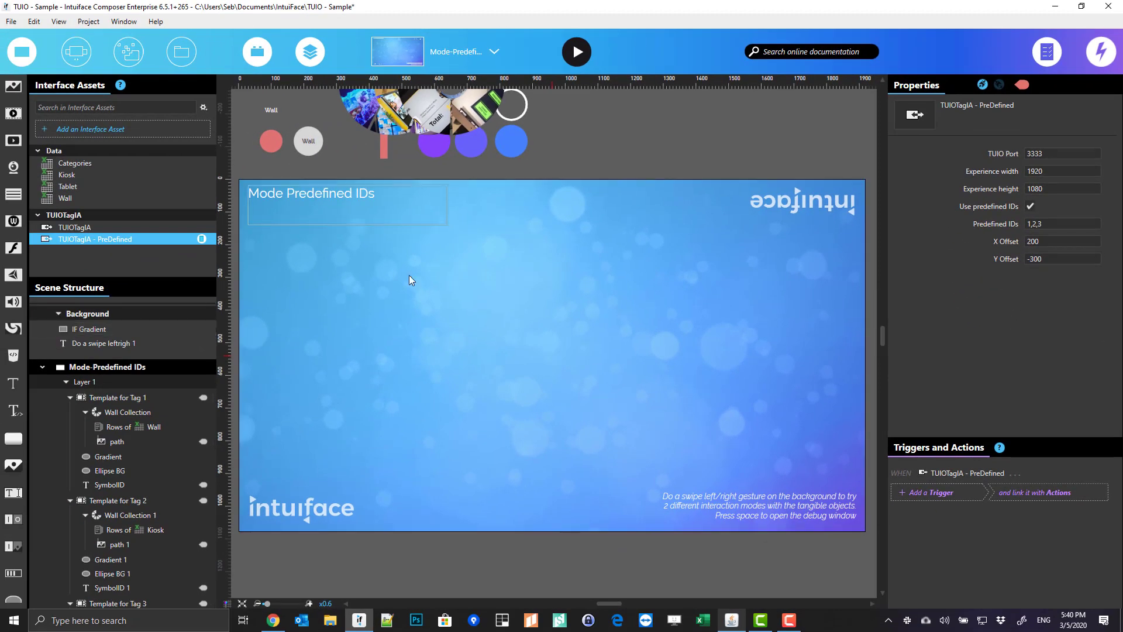
Step: Place tags 1, 2 and 3 on the TUIO simulator table and move tag 3
click(731, 620)
drag(731, 248, 724, 292)
drag(773, 243, 771, 326)
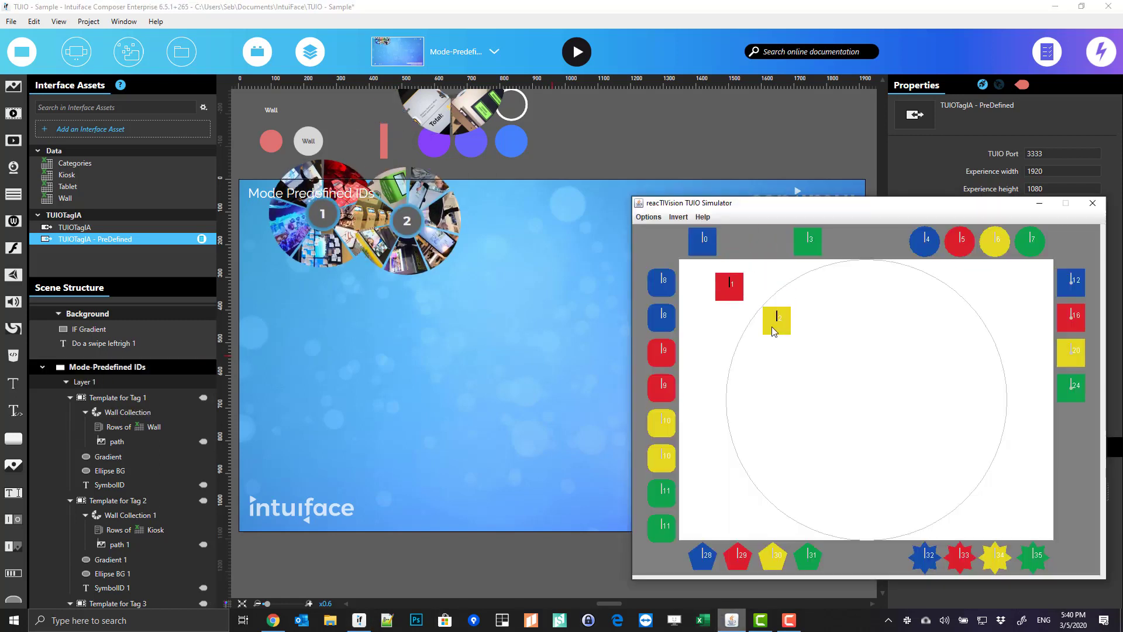
drag(808, 243, 821, 370)
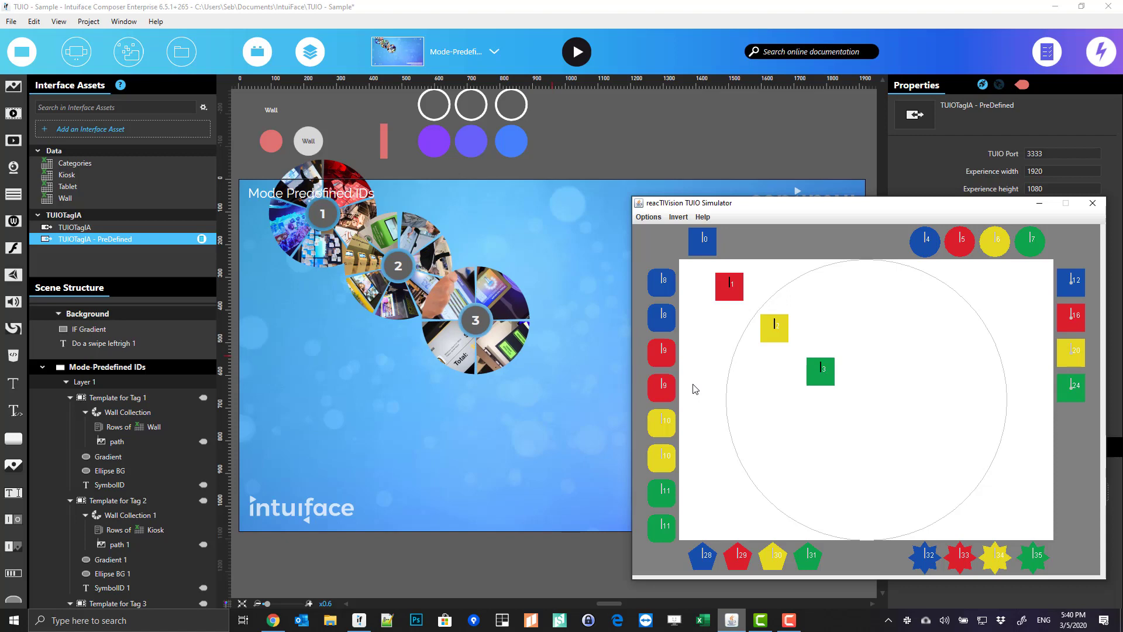
drag(664, 386, 719, 421)
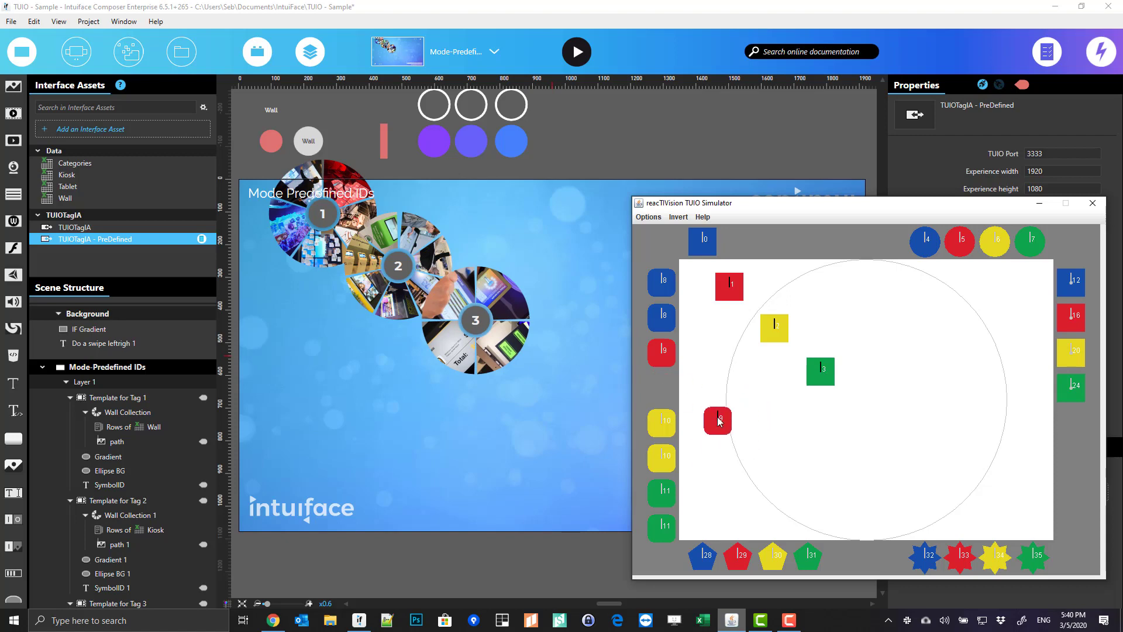
Step: Select the Mode-Predefined IDs scene and the Template for Tag 1, 2 and 3 collections
click(915, 159)
click(300, 307)
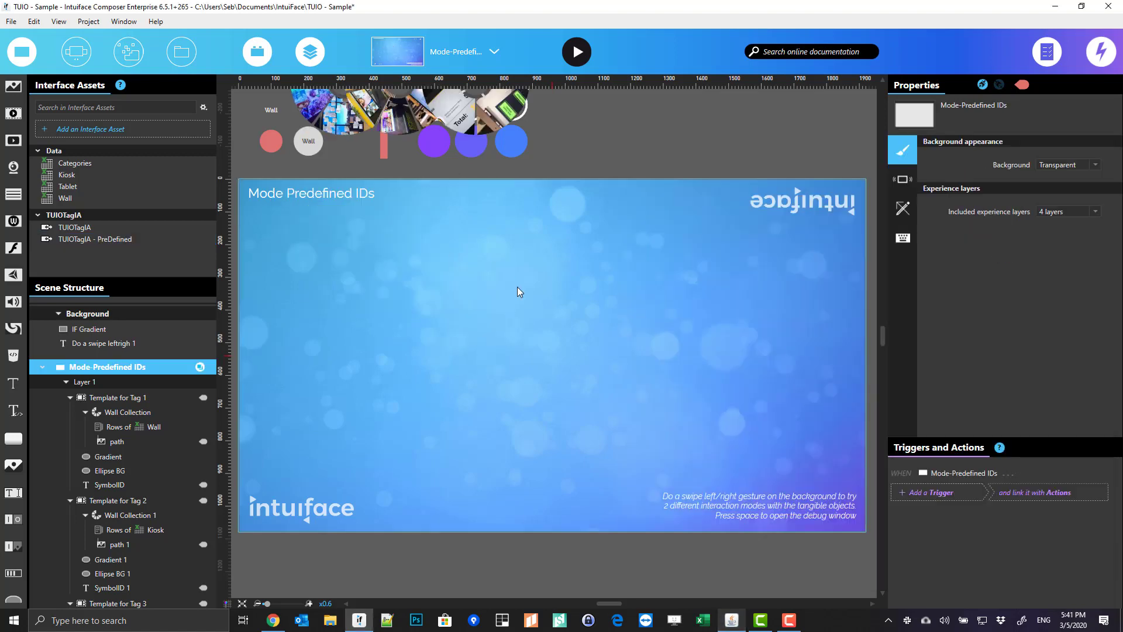
scroll(564, 430, down, 1)
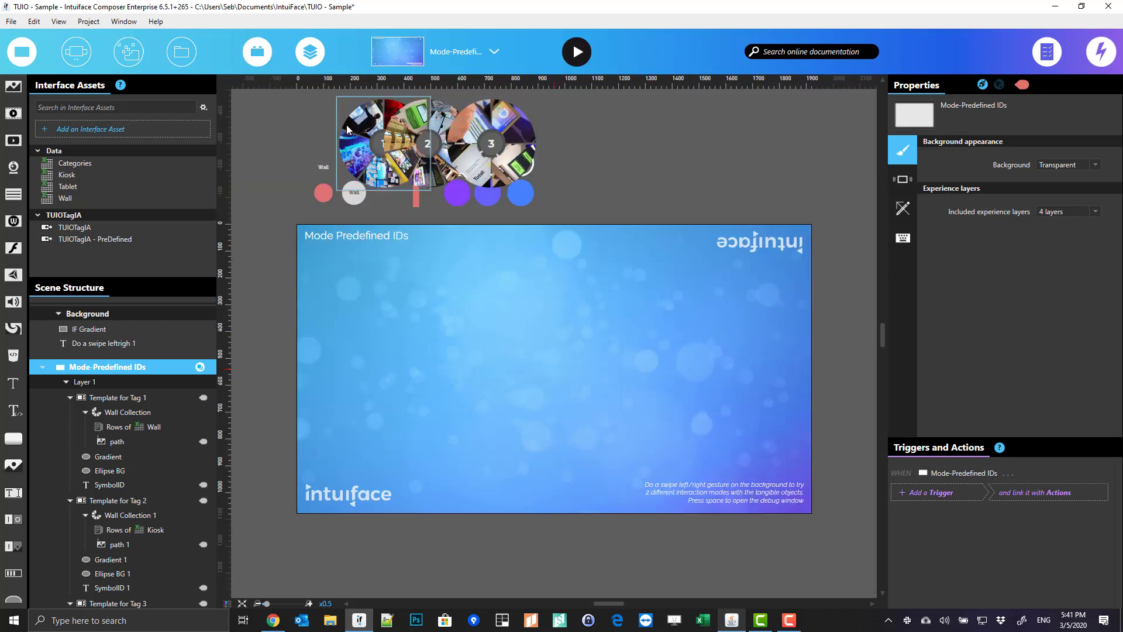
click(409, 139)
click(445, 143)
click(491, 143)
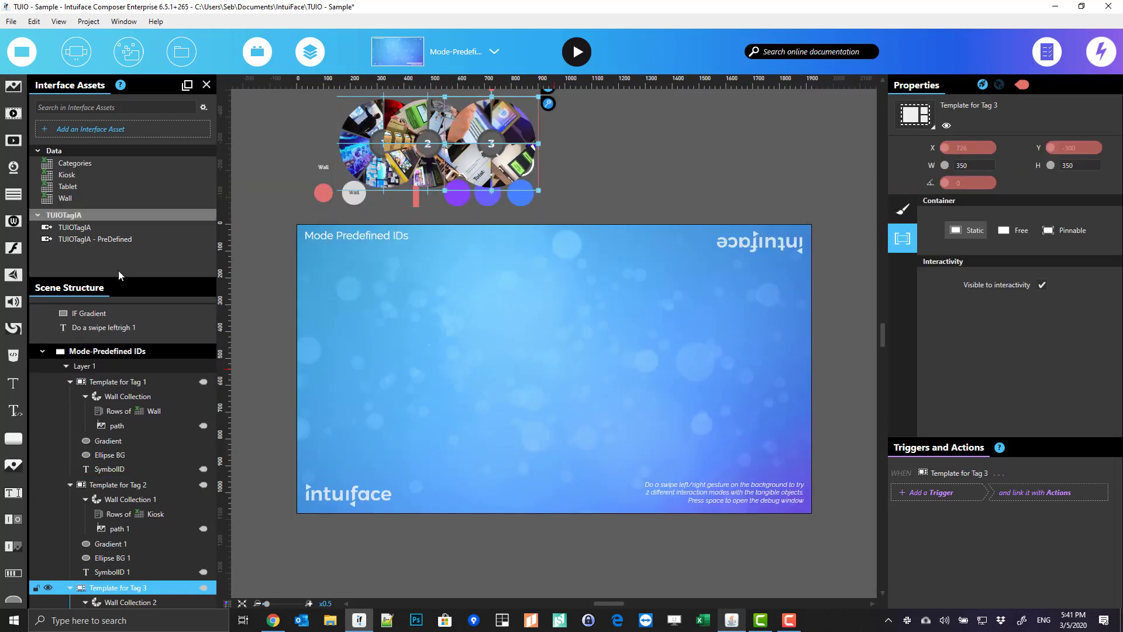
Step: Set the TUIOTagIA - PreDefined asset's X Offset to 500
click(140, 238)
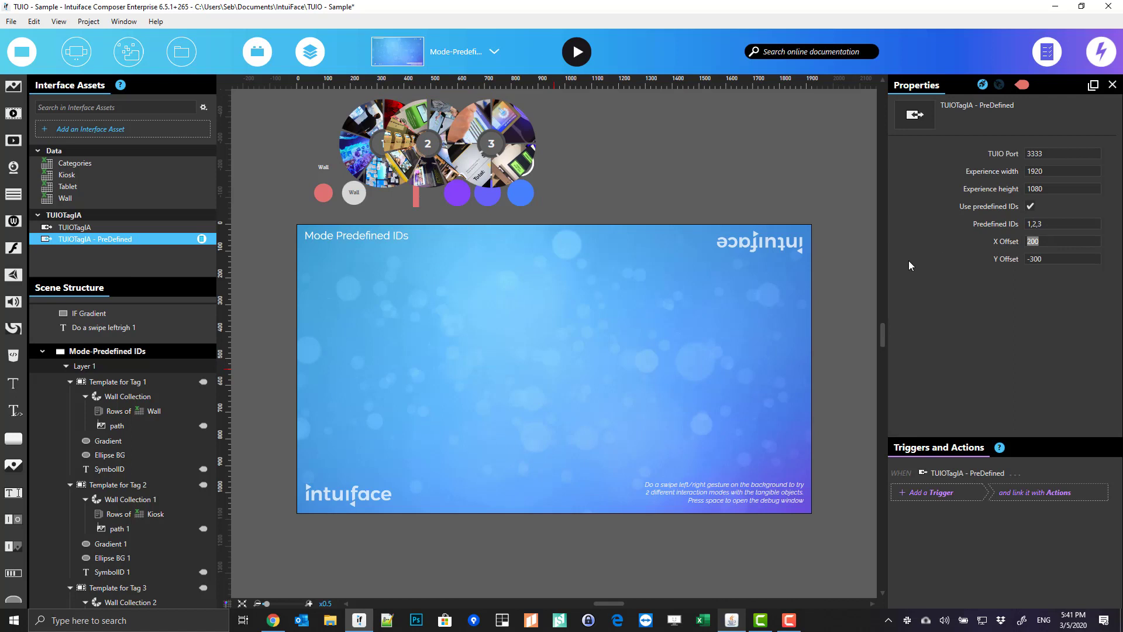
text(500)
key(Tab)
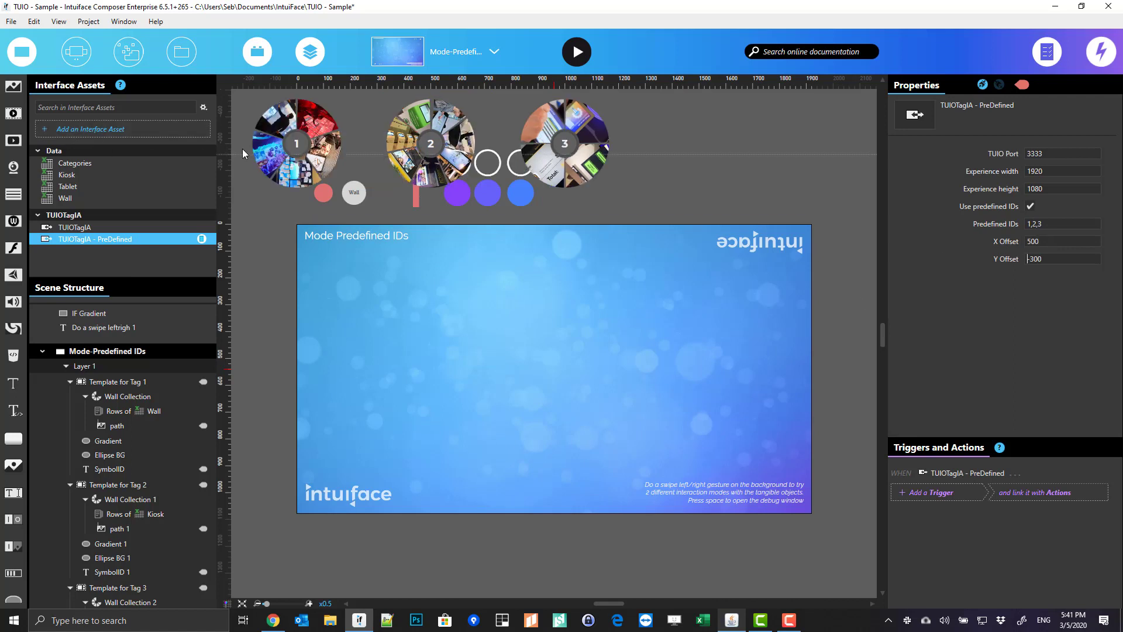
Step: Collapse the three tag templates in the scene tree and select the Mode-Predefined IDs scene
click(328, 143)
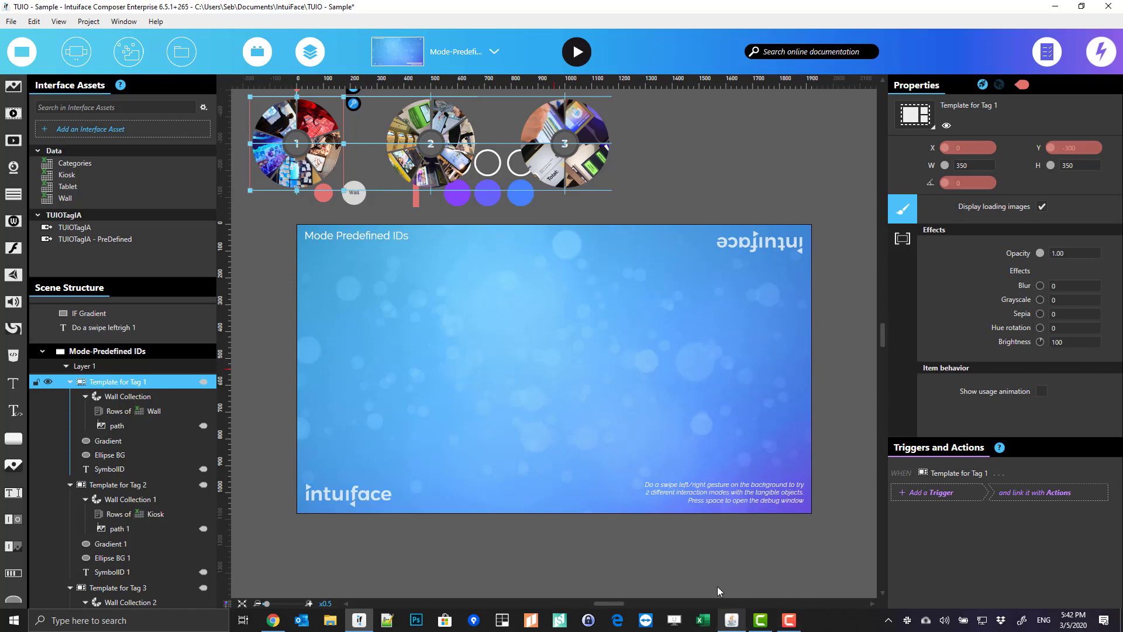
click(207, 85)
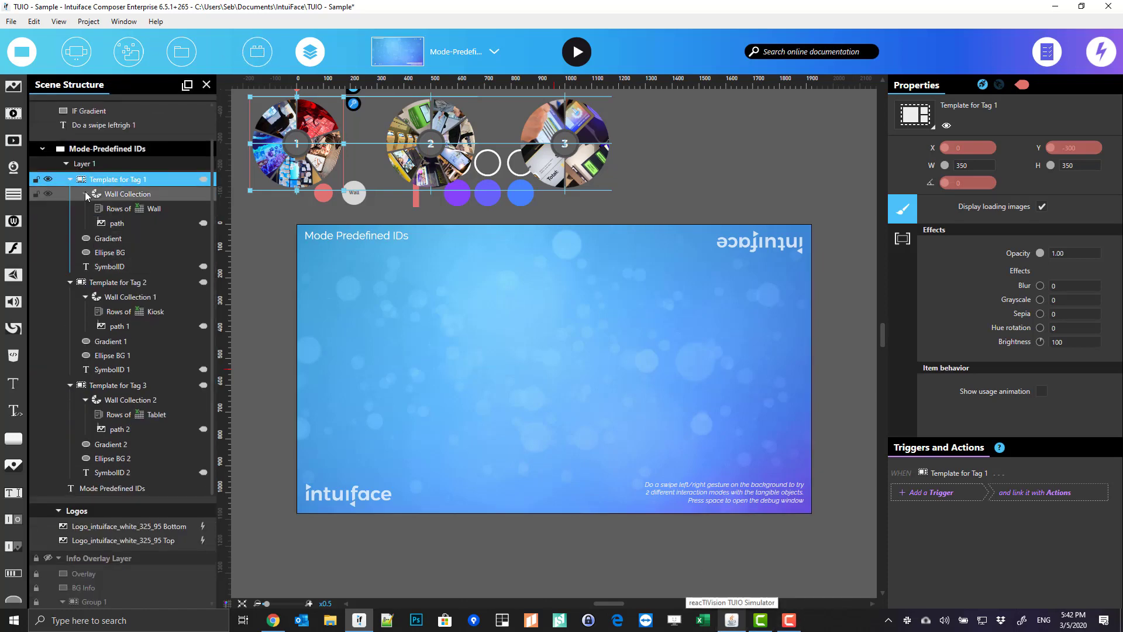
click(71, 179)
click(68, 195)
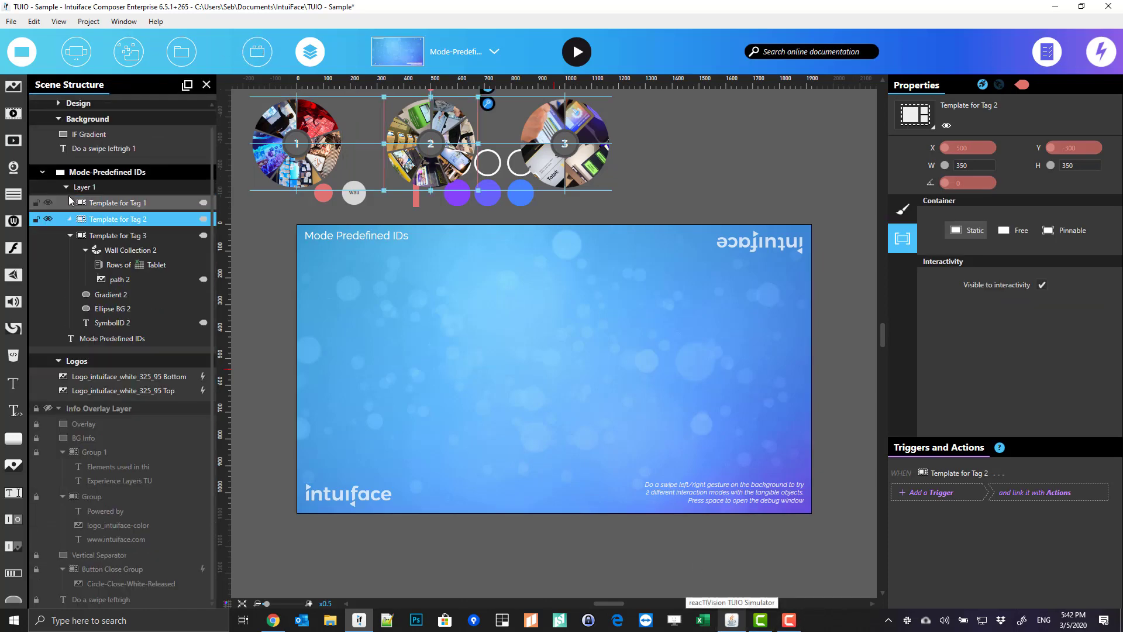
click(71, 241)
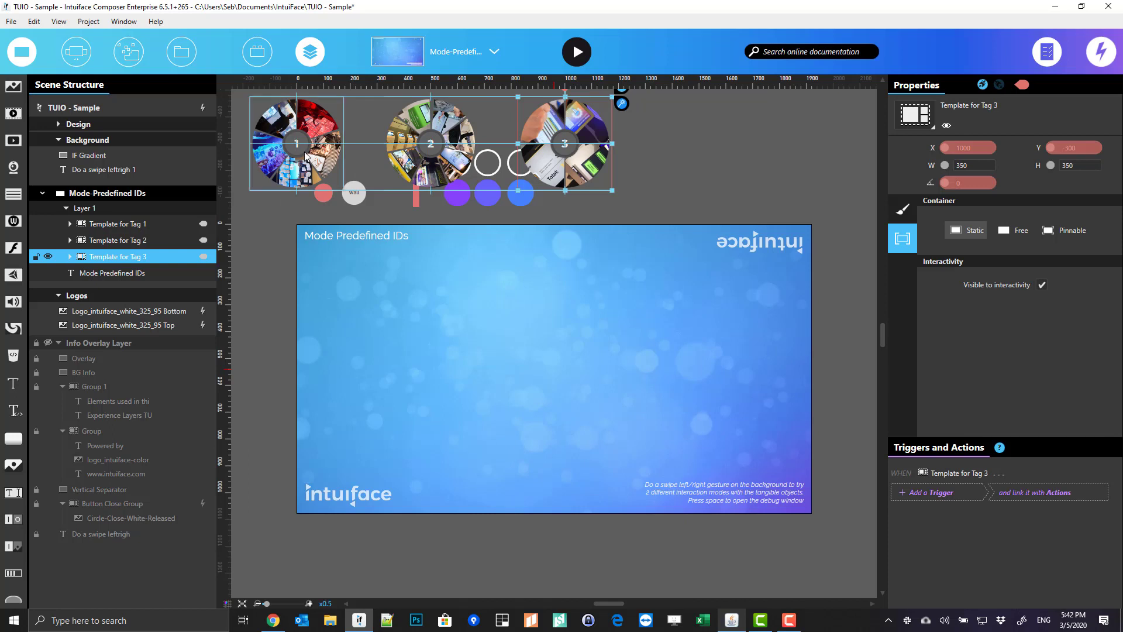
click(274, 255)
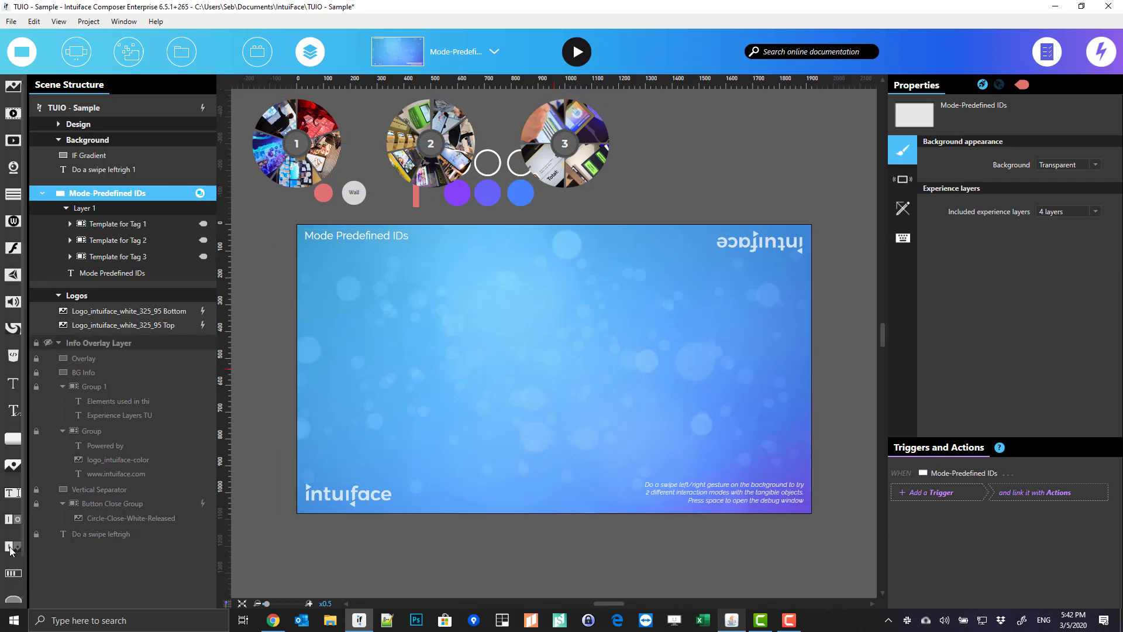
Step: Add a black ellipse to the scene centre and set its height to 300, making a circle
scroll(1, 593, down, 1)
drag(13, 560, 533, 358)
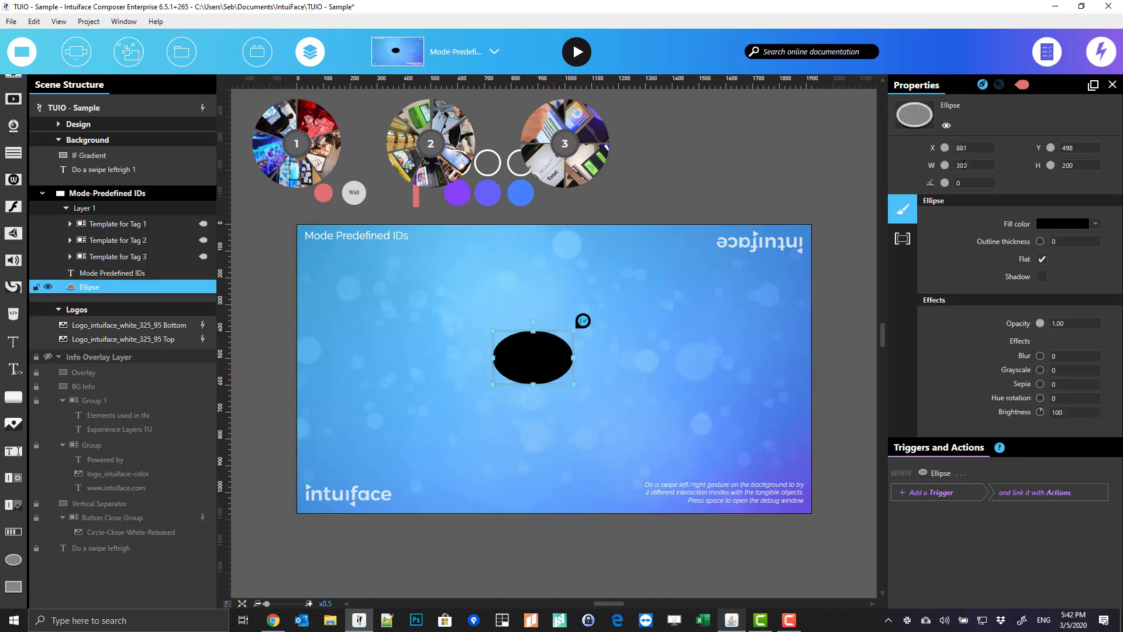
click(977, 165)
key(Tab)
text(300)
key(Tab)
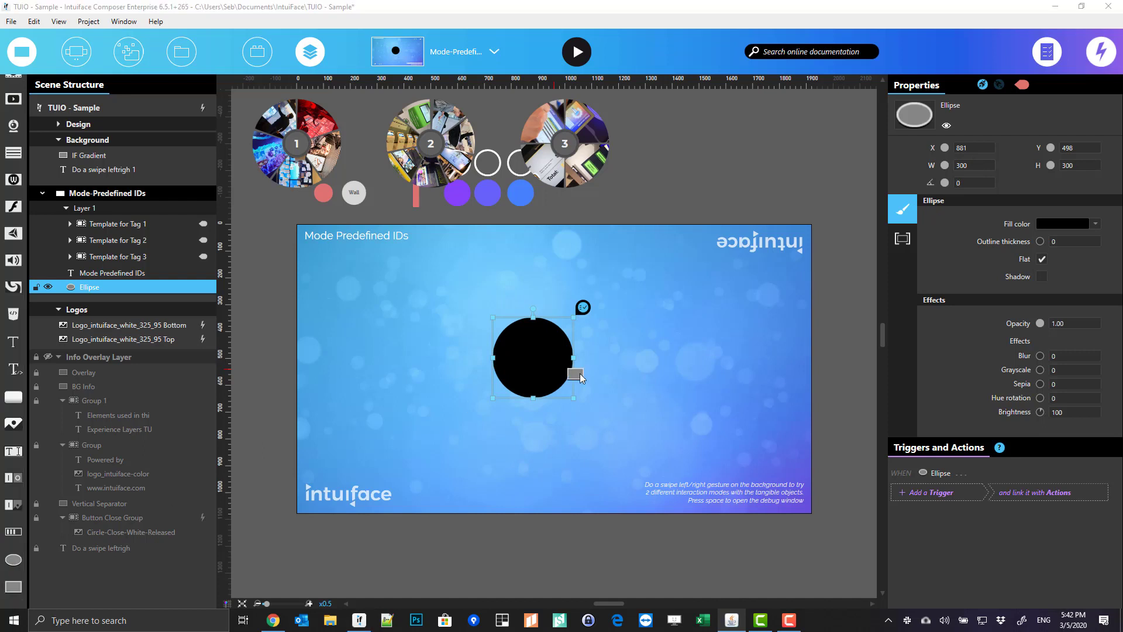
Step: Add a small white rectangle atop the circle and group both shapes with Ctrl+G
click(515, 329)
drag(514, 329, 511, 324)
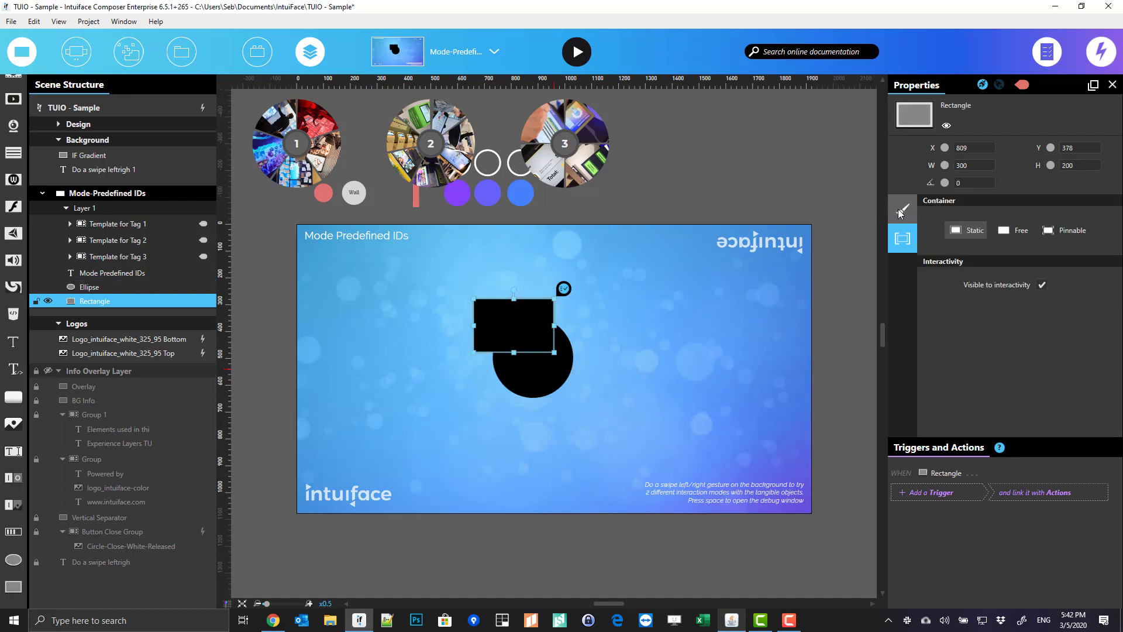
click(1065, 223)
click(885, 305)
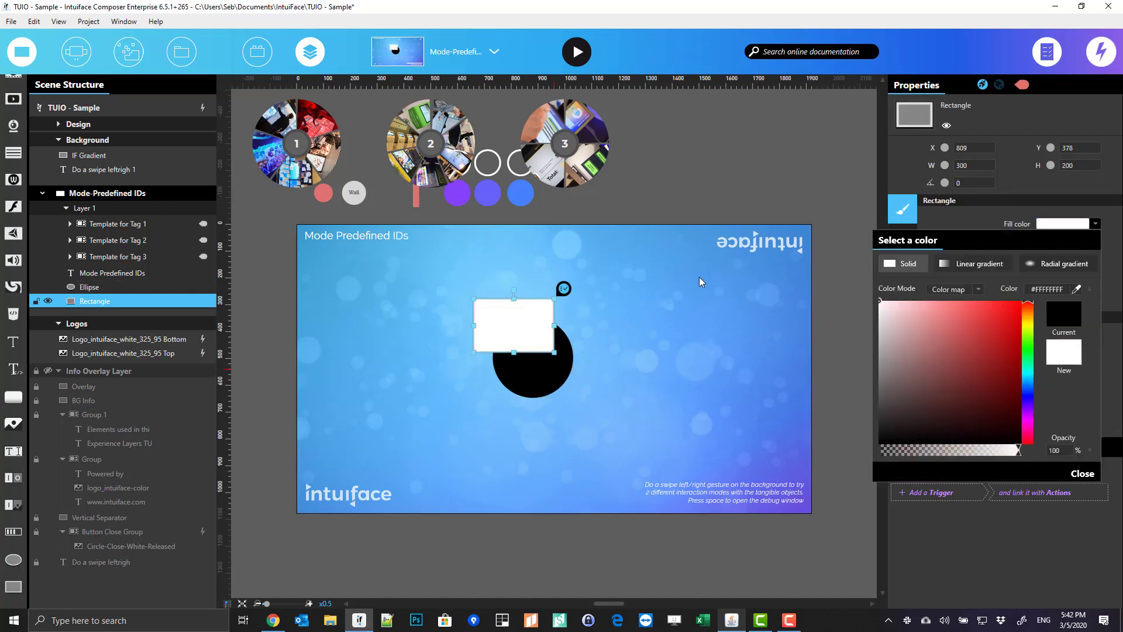
click(532, 328)
mouse_move(533, 328)
mouse_down()
mouse_move(561, 328)
mouse_move(533, 310)
mouse_move(541, 325)
mouse_up()
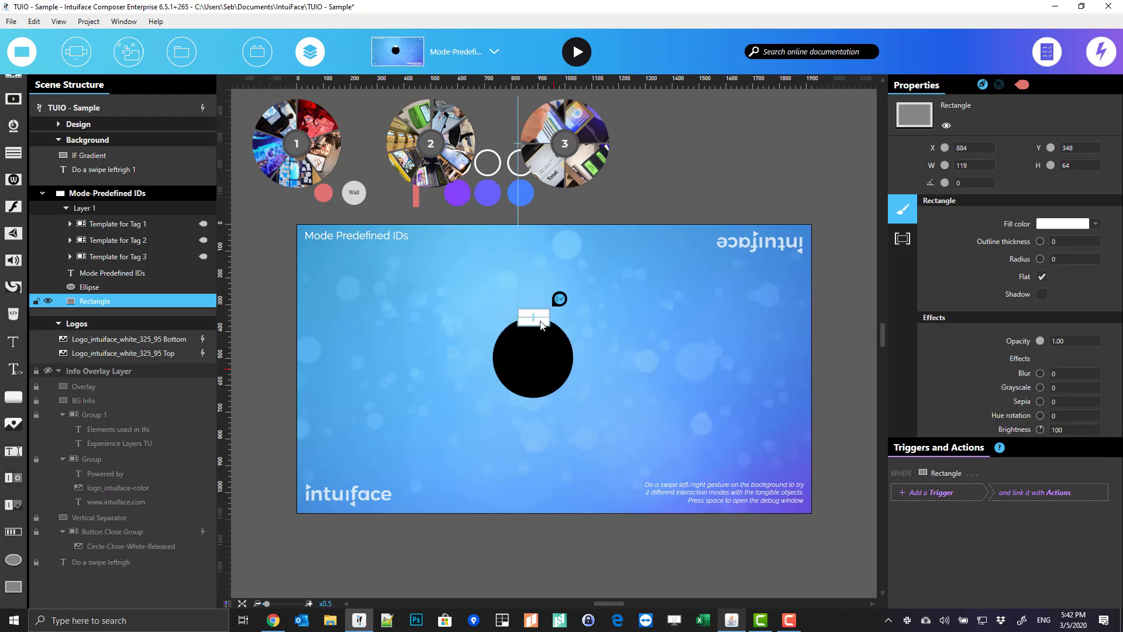
ctrl+click(531, 357)
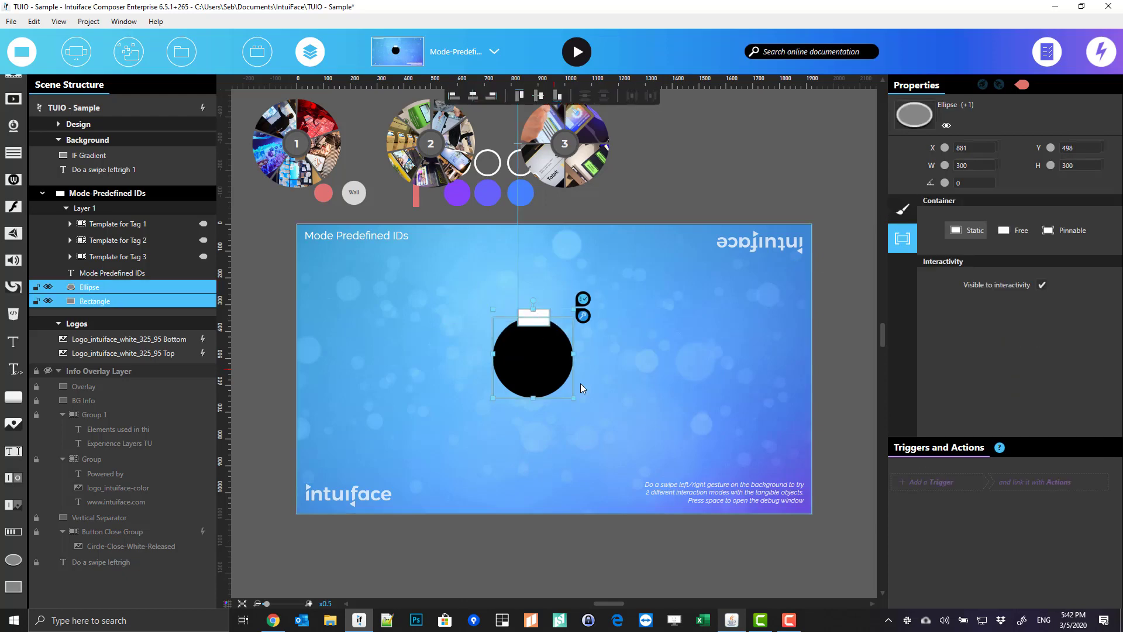
key(ctrl+g)
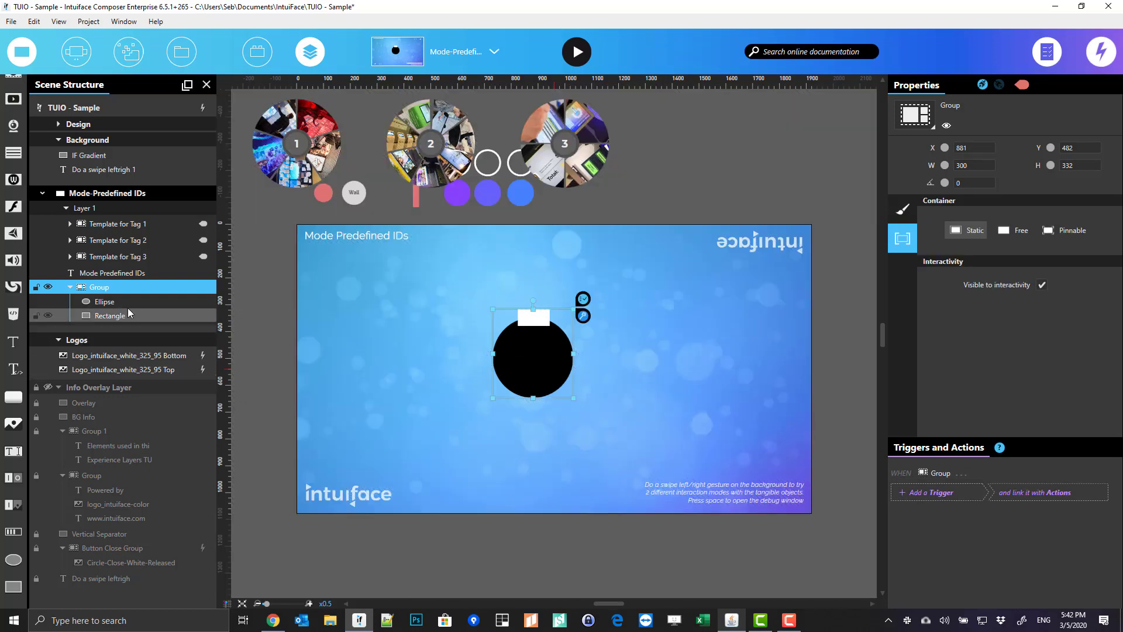
click(911, 213)
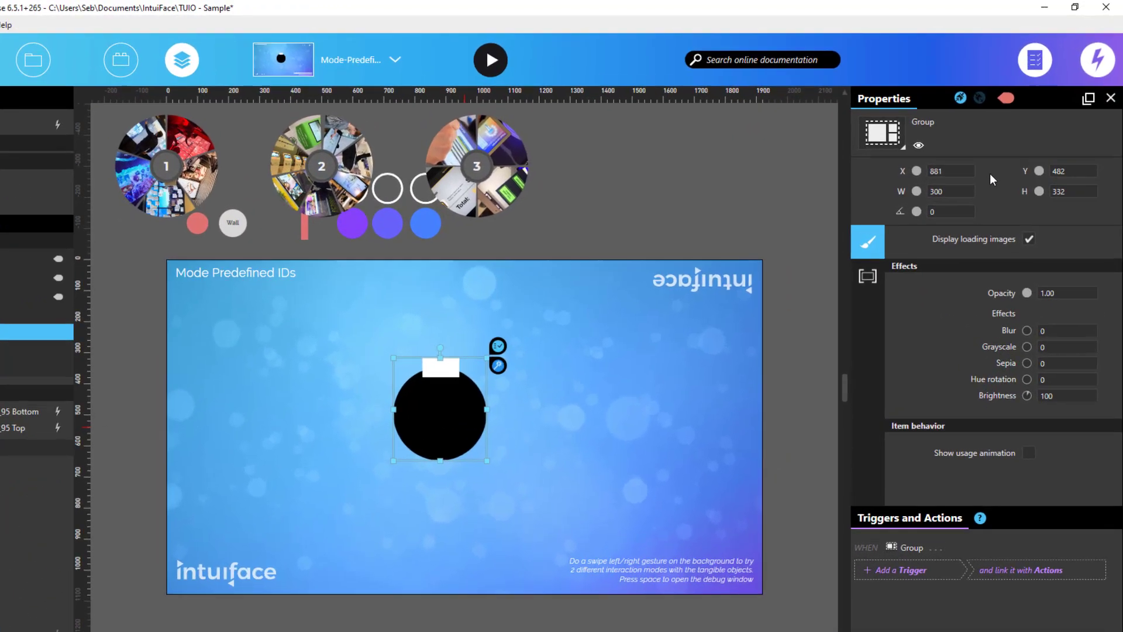
click(1002, 147)
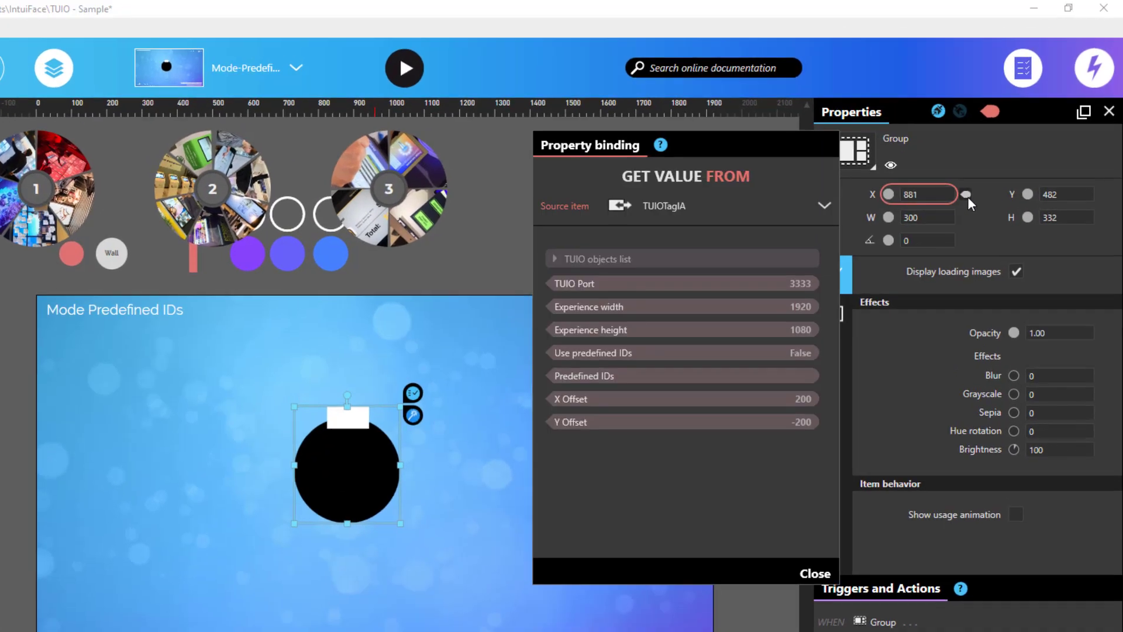
click(553, 258)
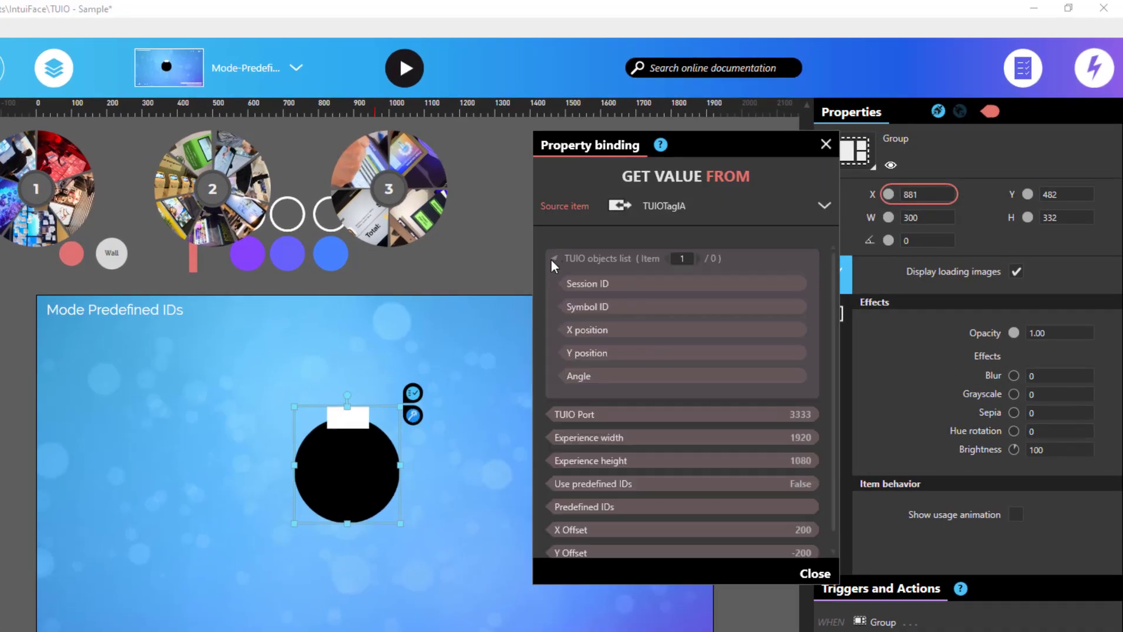
click(647, 211)
click(643, 300)
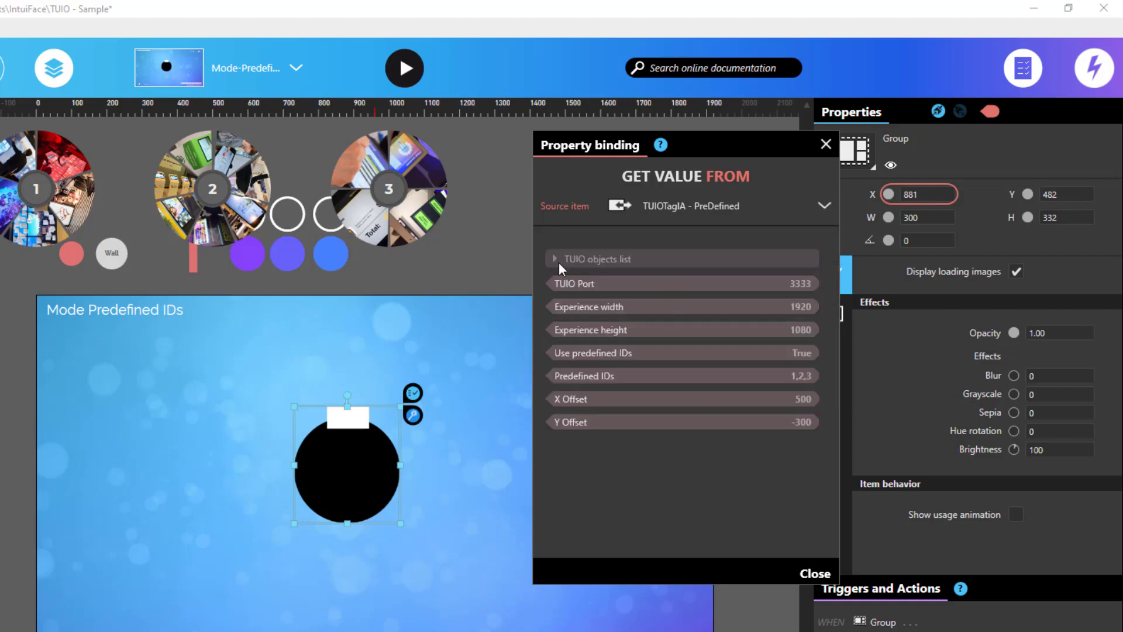
click(555, 259)
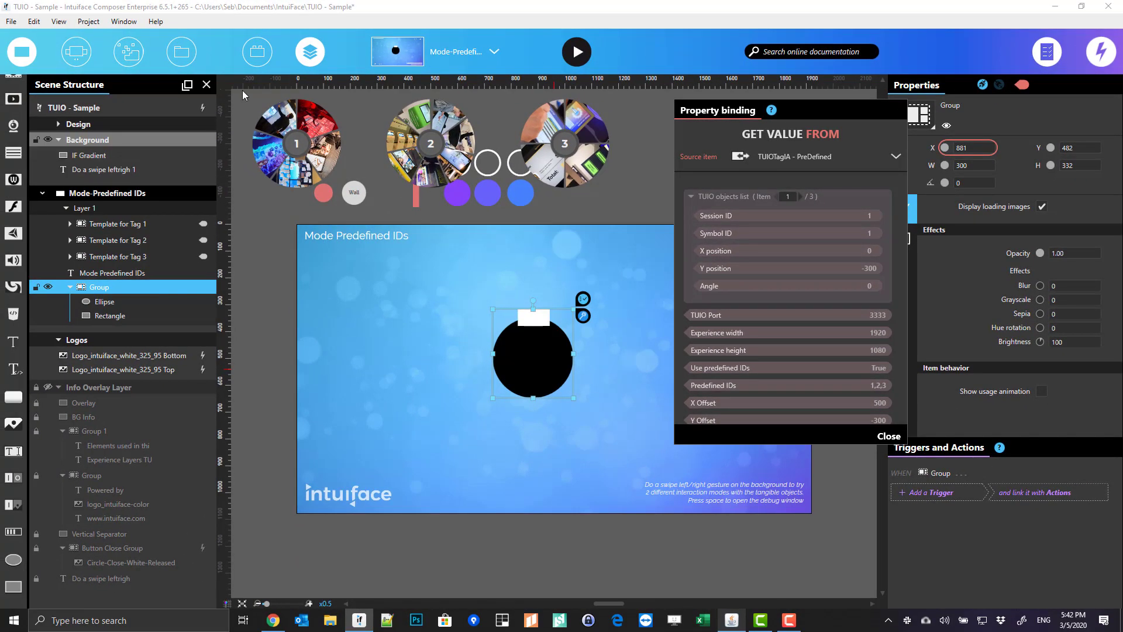
Step: Append 24 to TUIOTagIA - PreDefined's predefined IDs, making 1,2,3,24, and check the simulator
key(Escape)
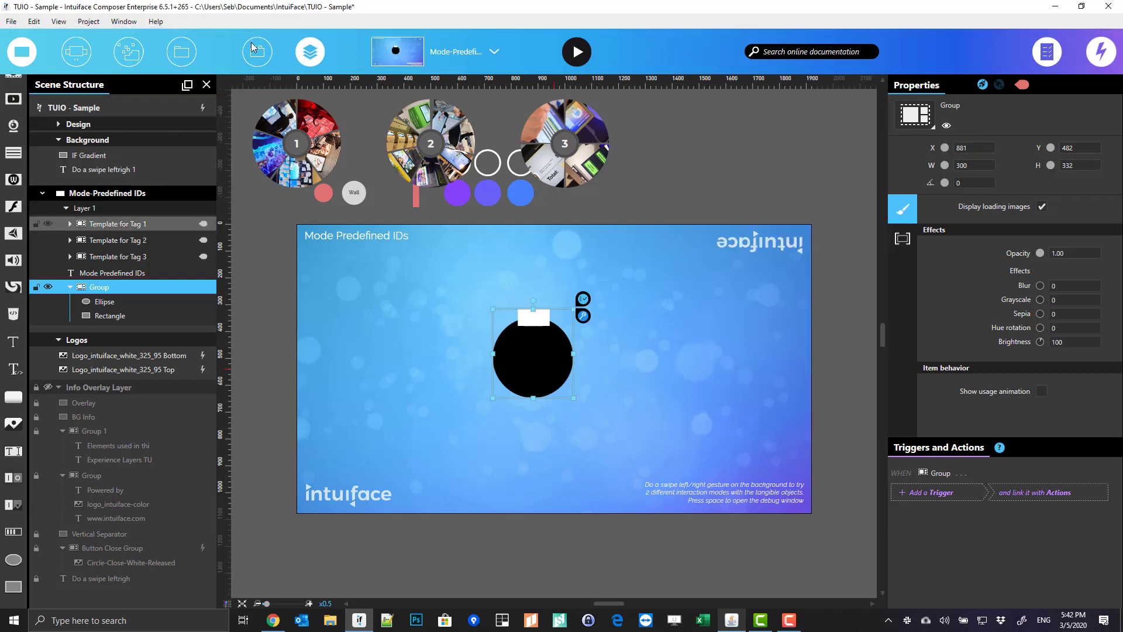
click(256, 52)
click(103, 239)
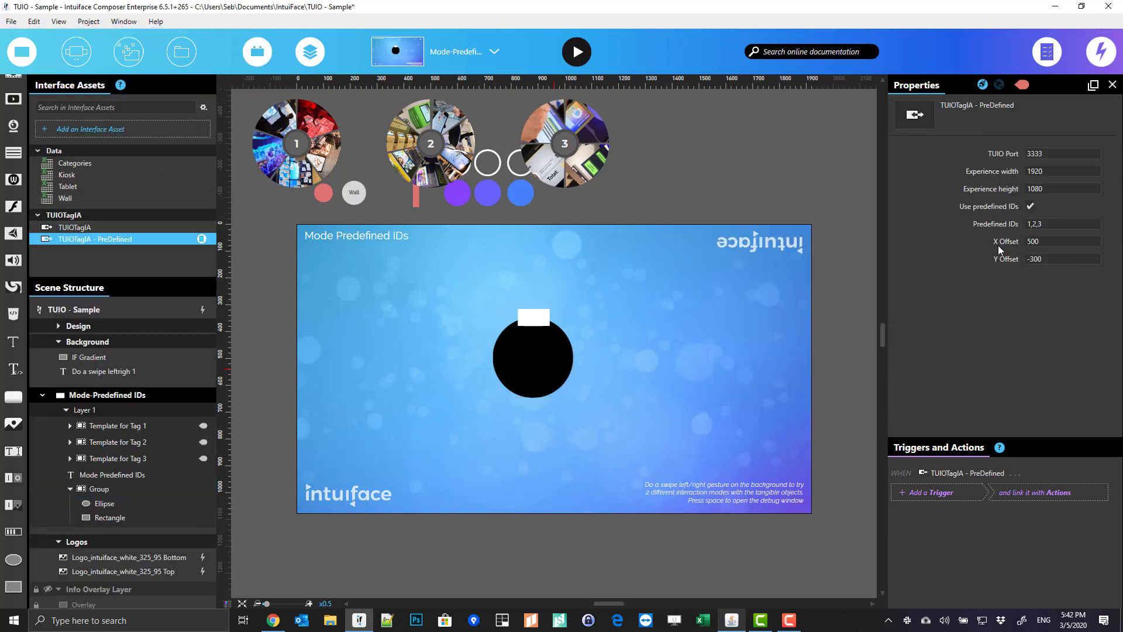
click(1054, 224)
click(734, 625)
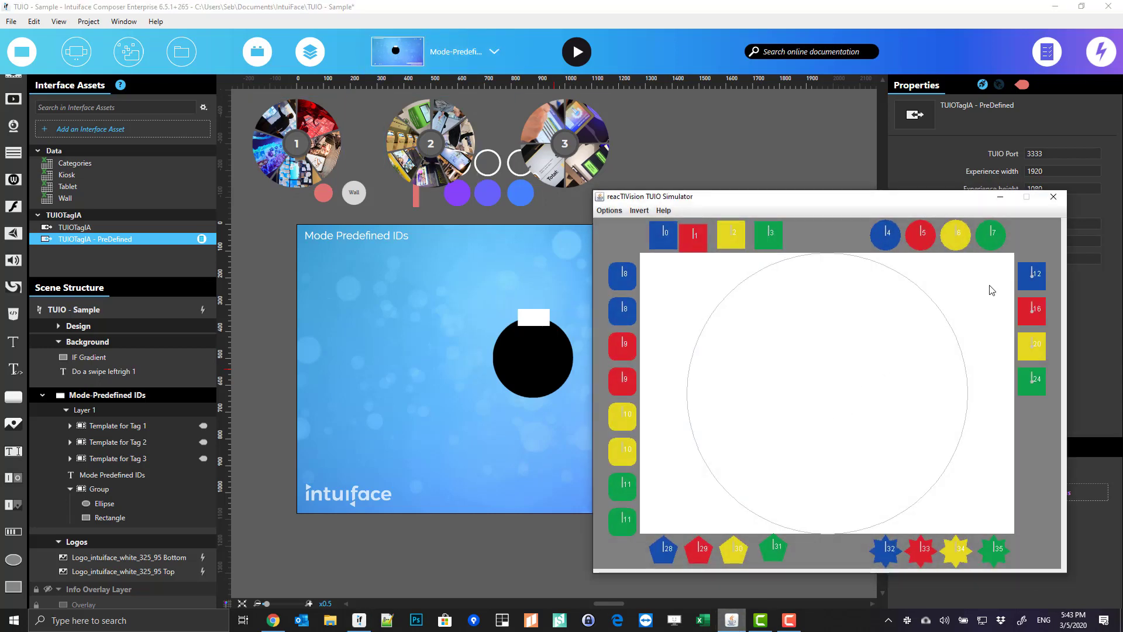
click(1079, 240)
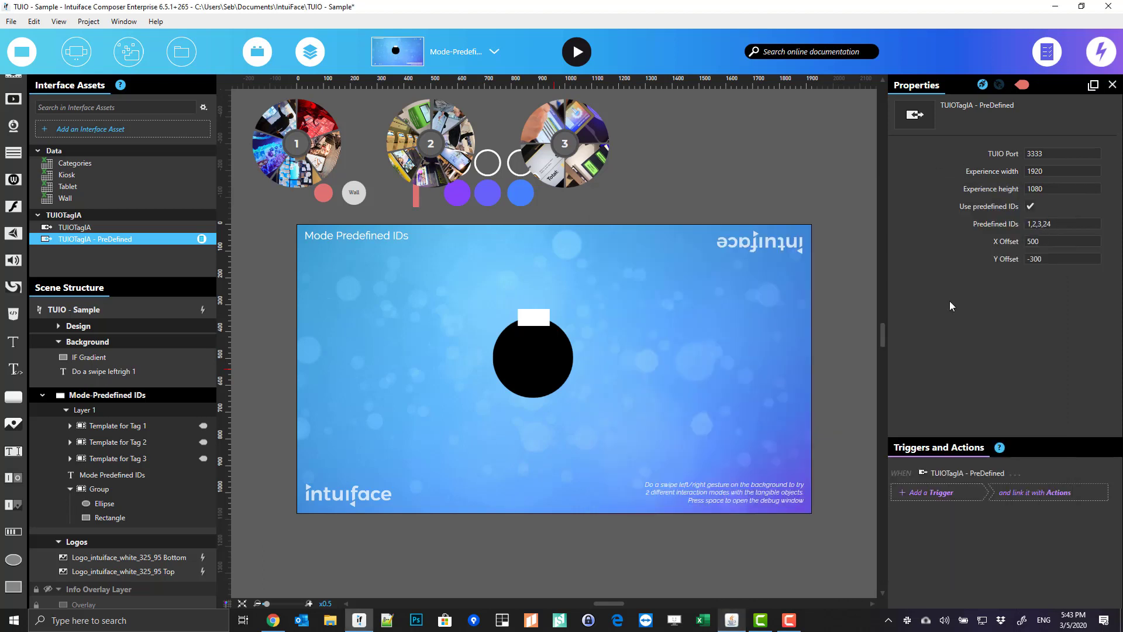
Step: Bind the group's X to the X position of TUIO objects item 4, tag 24
click(531, 357)
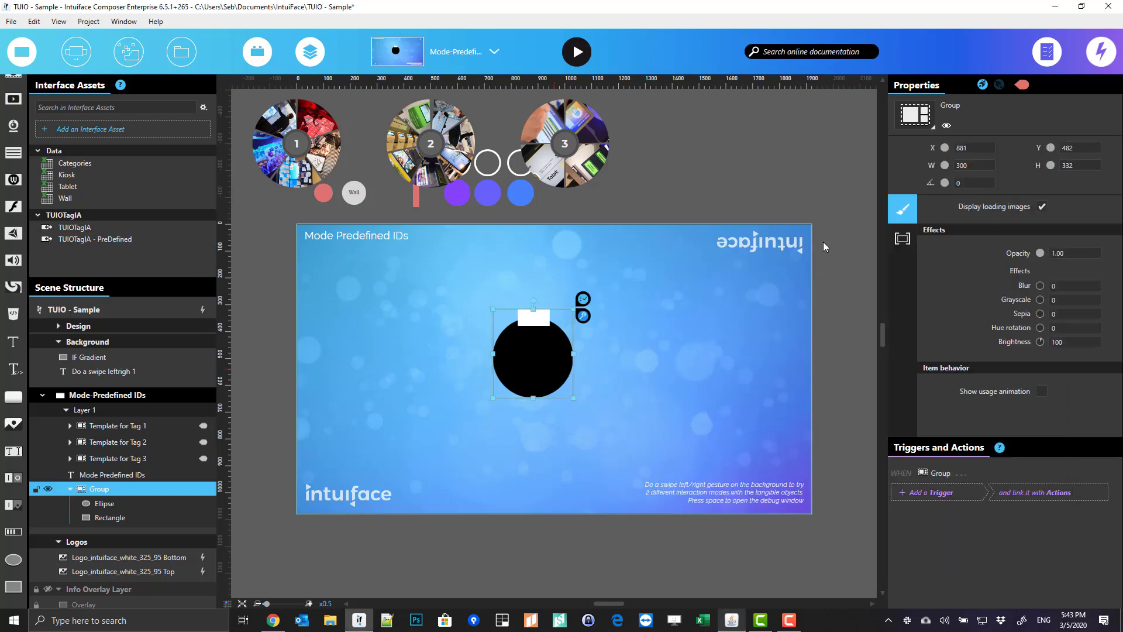
click(944, 147)
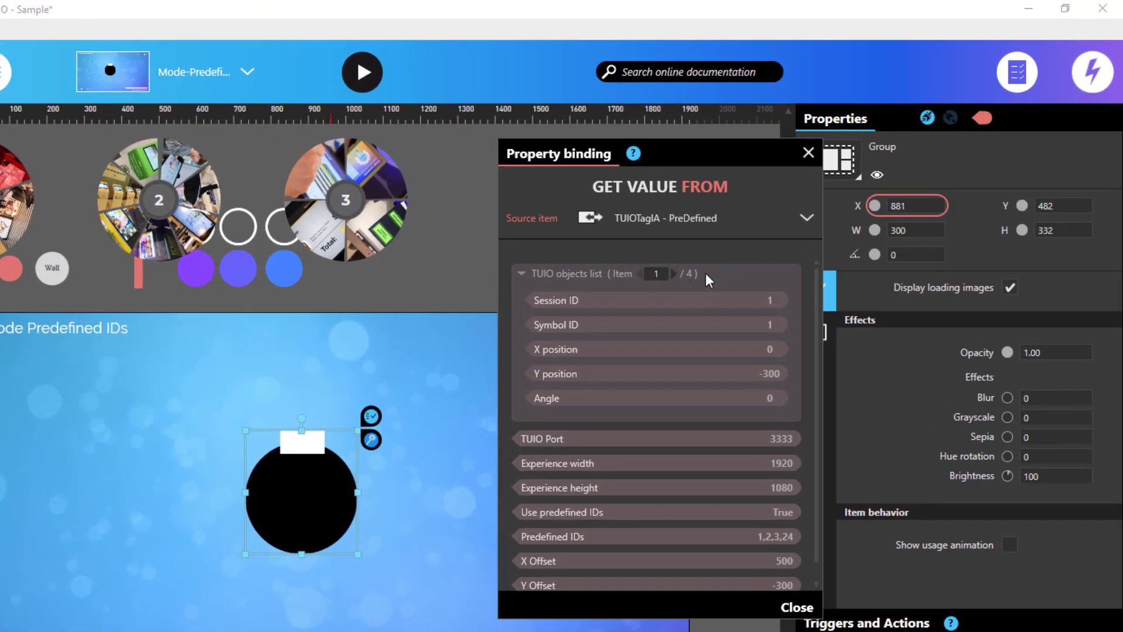
click(674, 273)
click(674, 274)
click(673, 273)
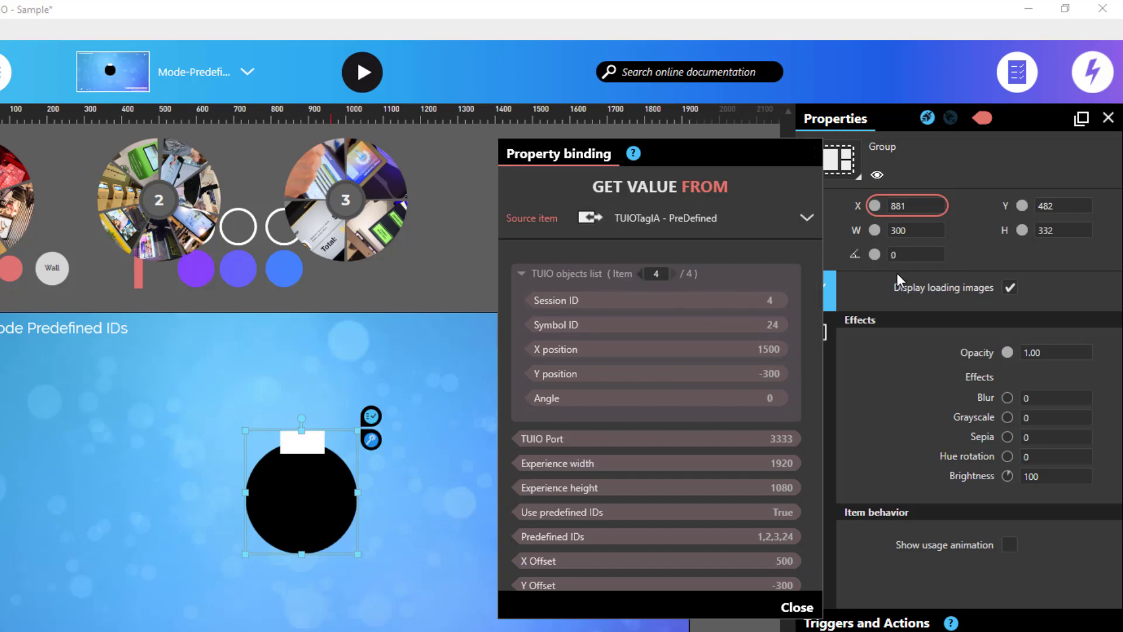
click(609, 350)
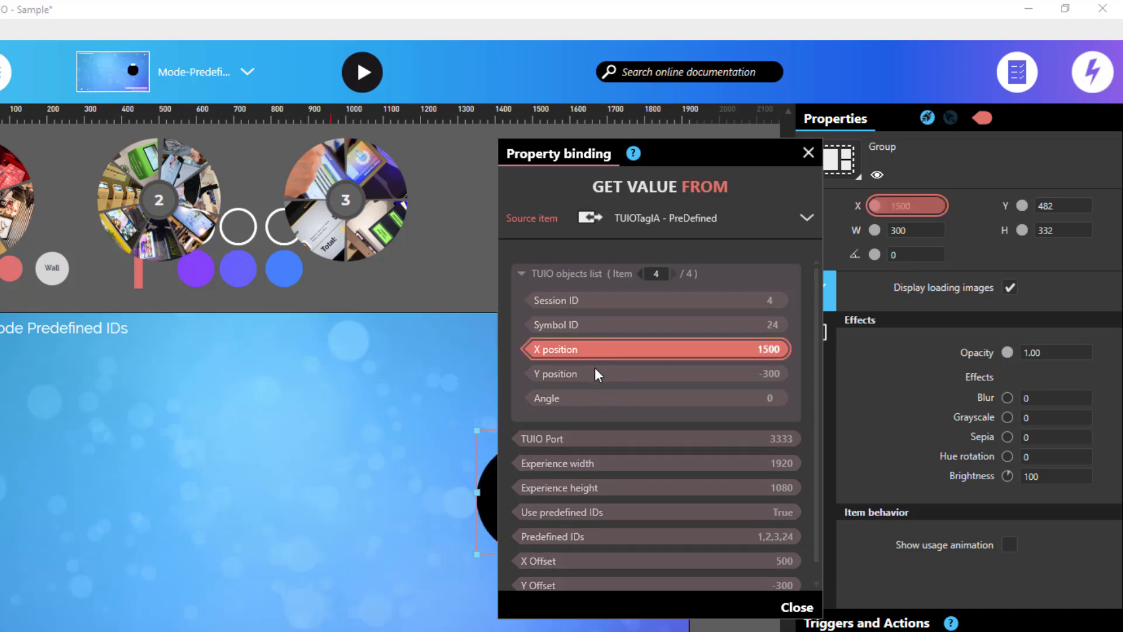
Step: Bind the group's Y position and angle to tag 24's Y position and Angle
click(1110, 208)
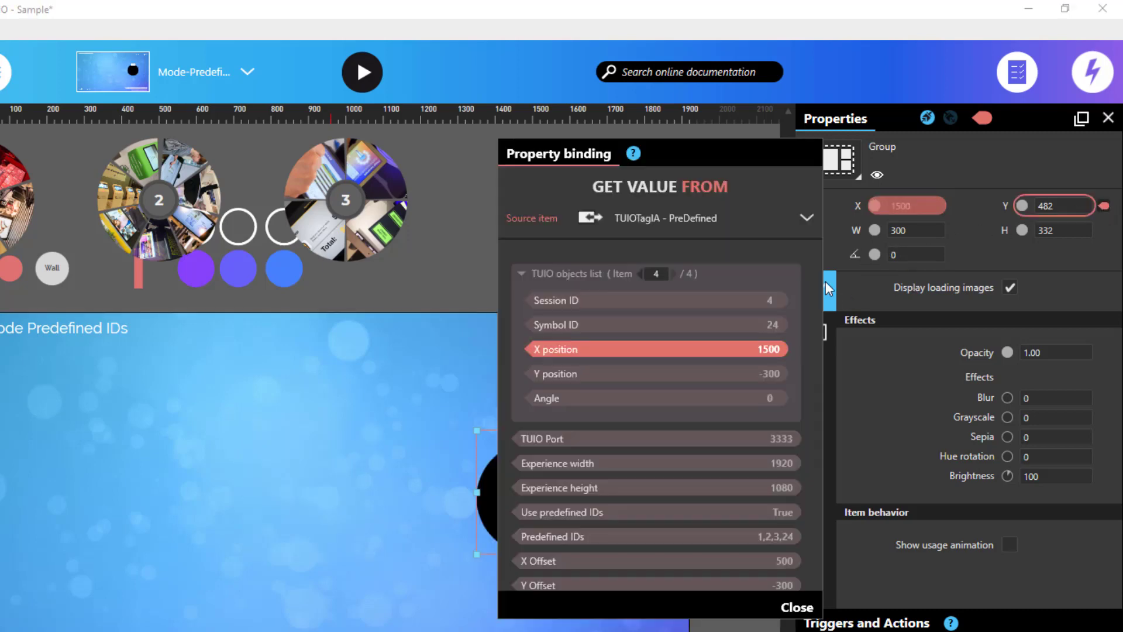
click(621, 374)
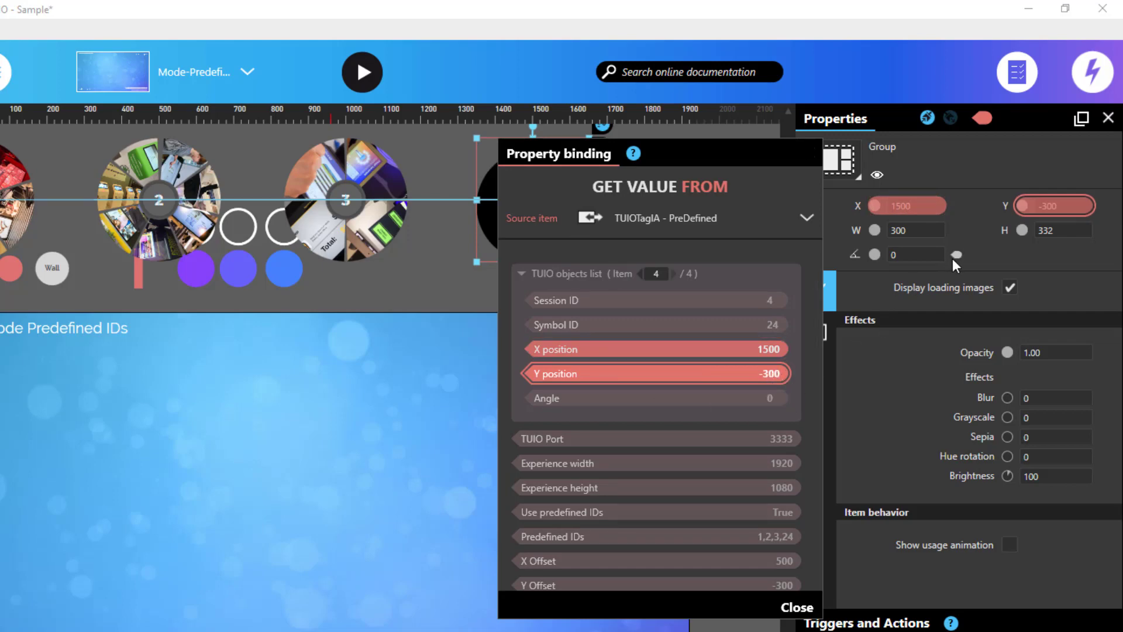
click(955, 257)
click(875, 254)
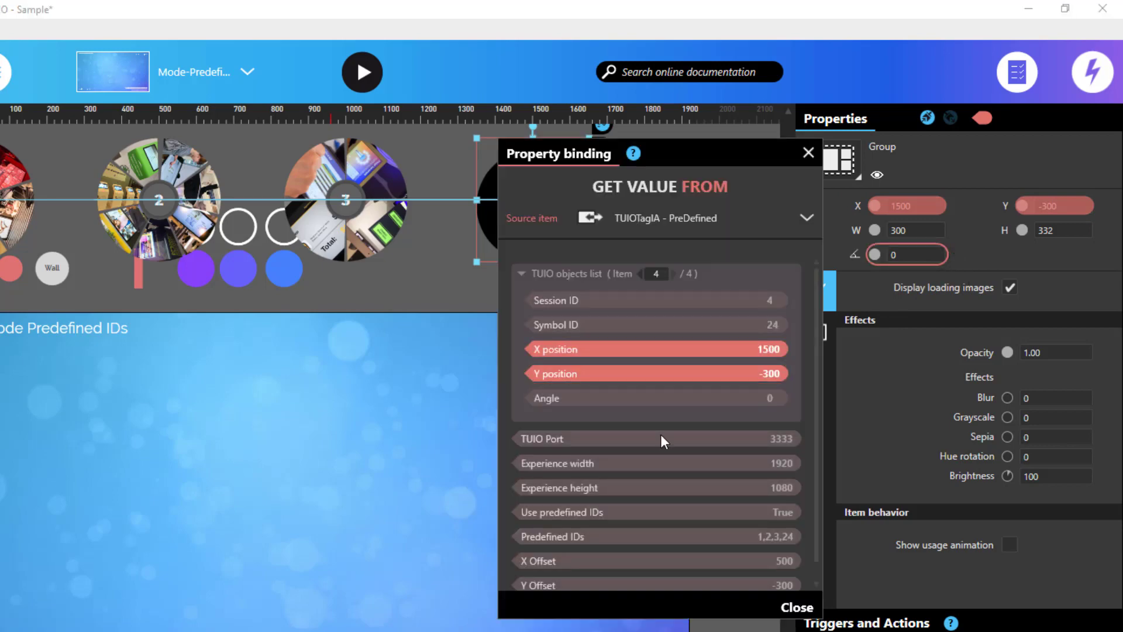
click(667, 400)
click(807, 154)
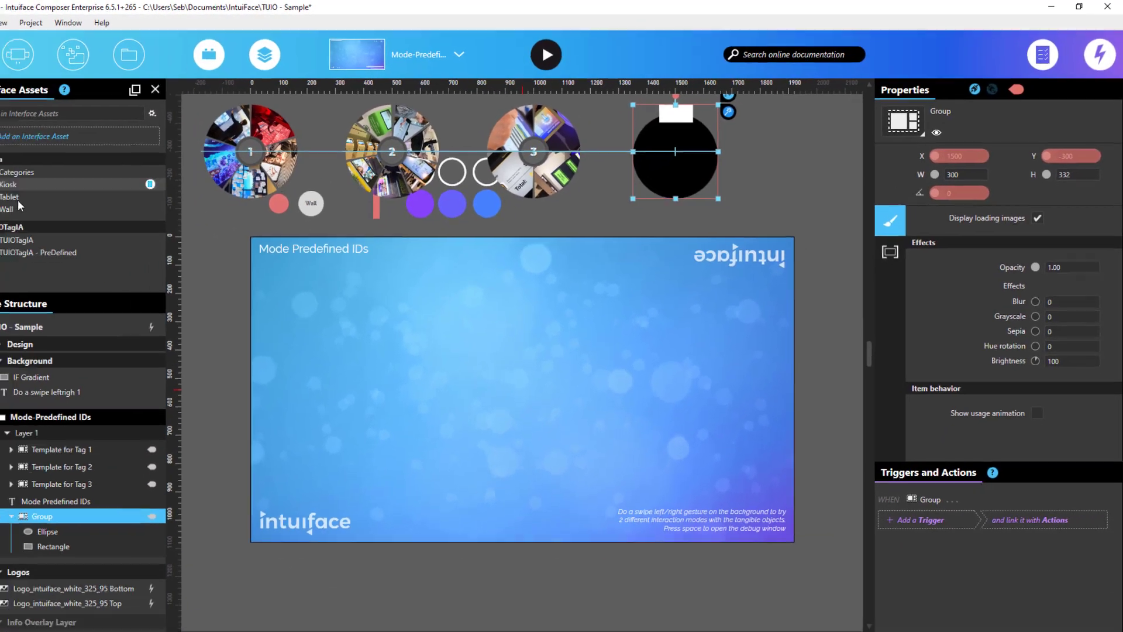
Step: Set the TUIOTagIA - PreDefined asset's X Offset to 400
click(42, 253)
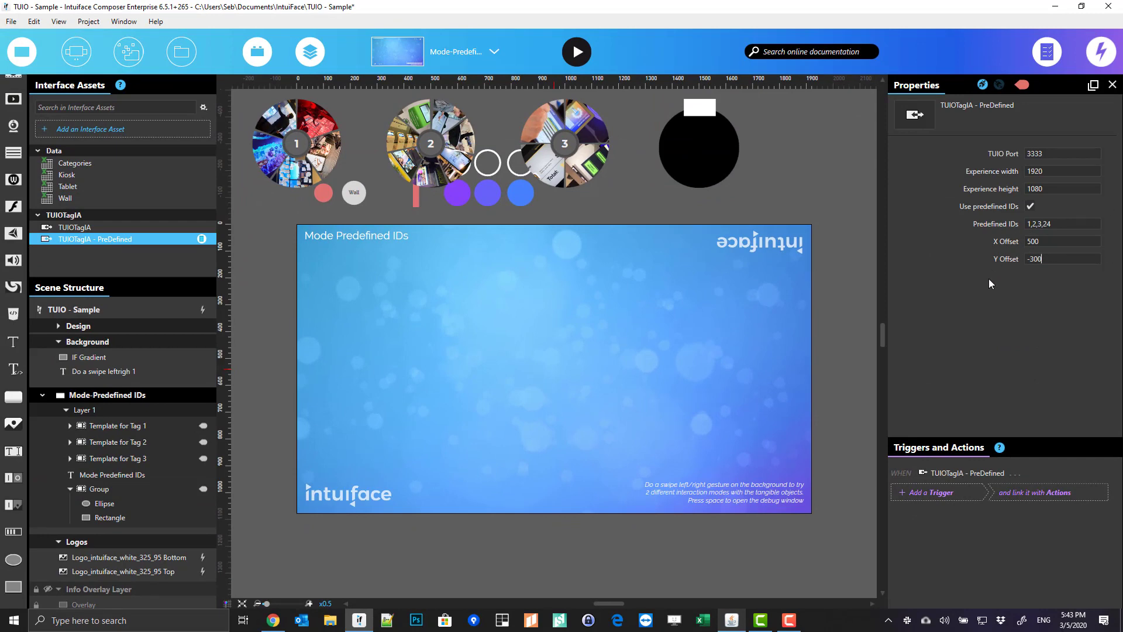
double_click(1052, 240)
text(400)
key(Tab)
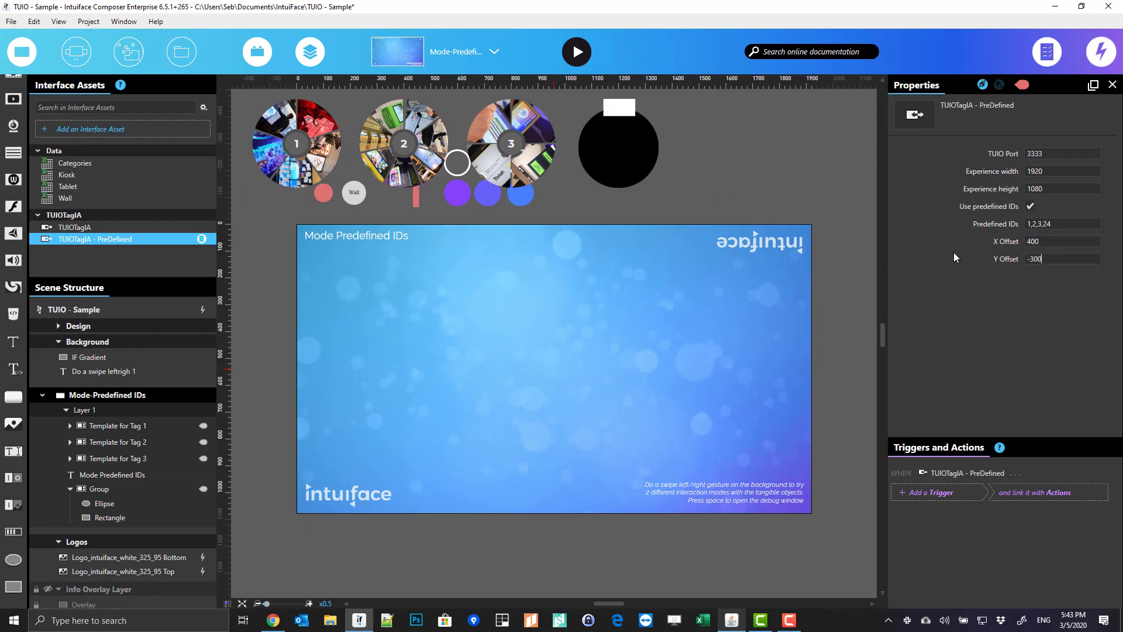
Step: Try a Y Offset of 0, then restore it to -300
key(ctrl+a)
text(0)
key(Return)
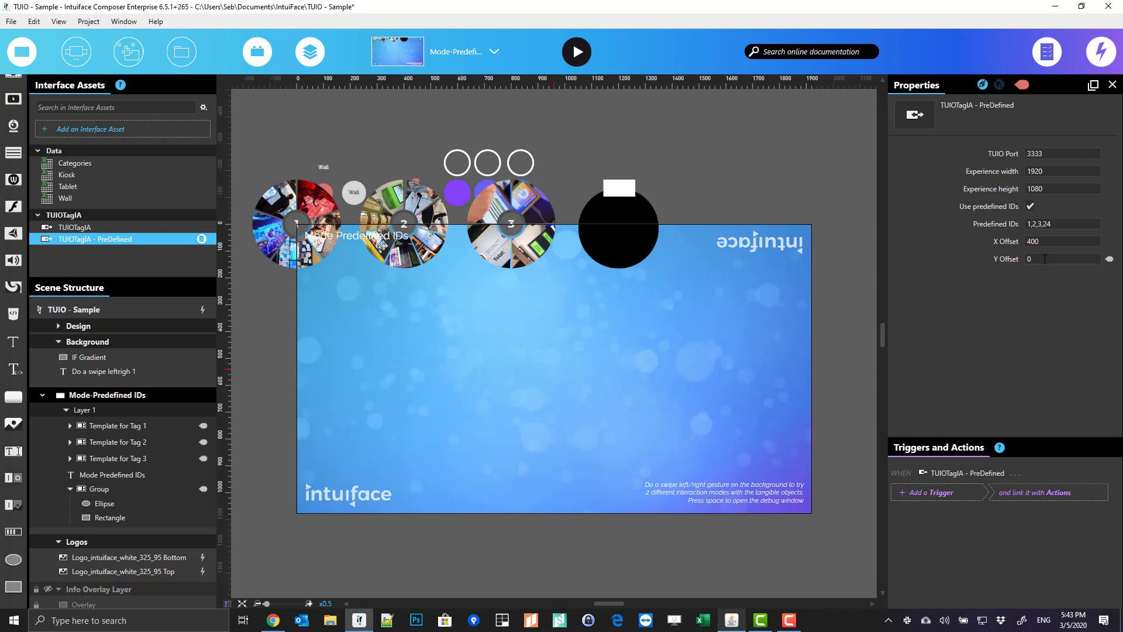
text(-300)
key(Return)
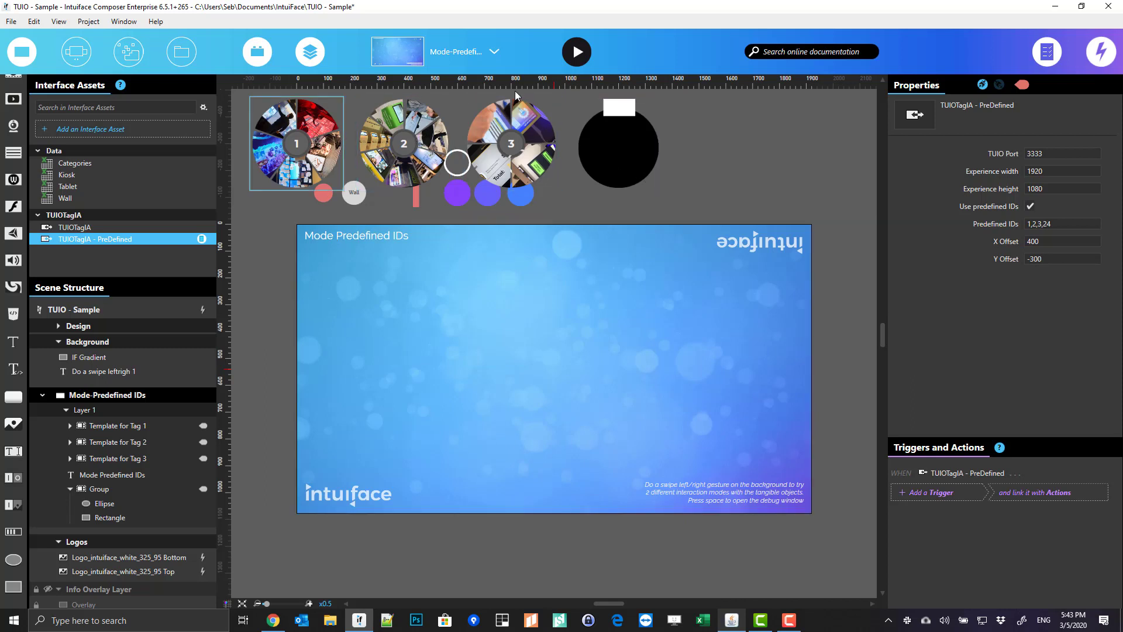
Step: Start play mode and place tags 1, 2, 3 and 20 on the TUIO Simulator table
key(F5)
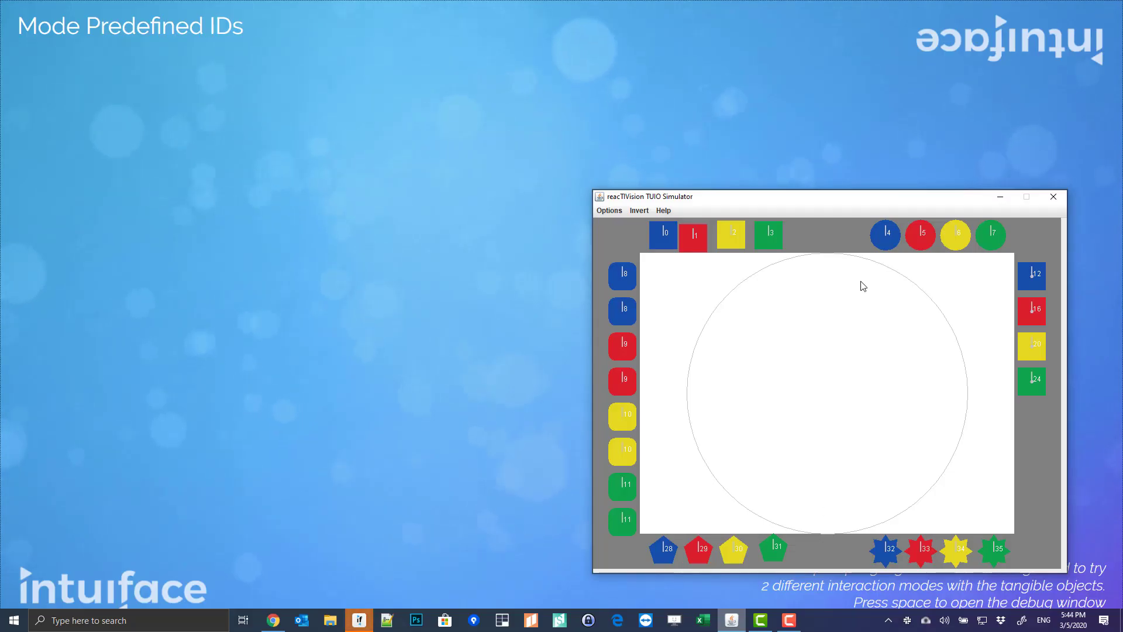
drag(683, 239, 679, 303)
drag(724, 237, 680, 312)
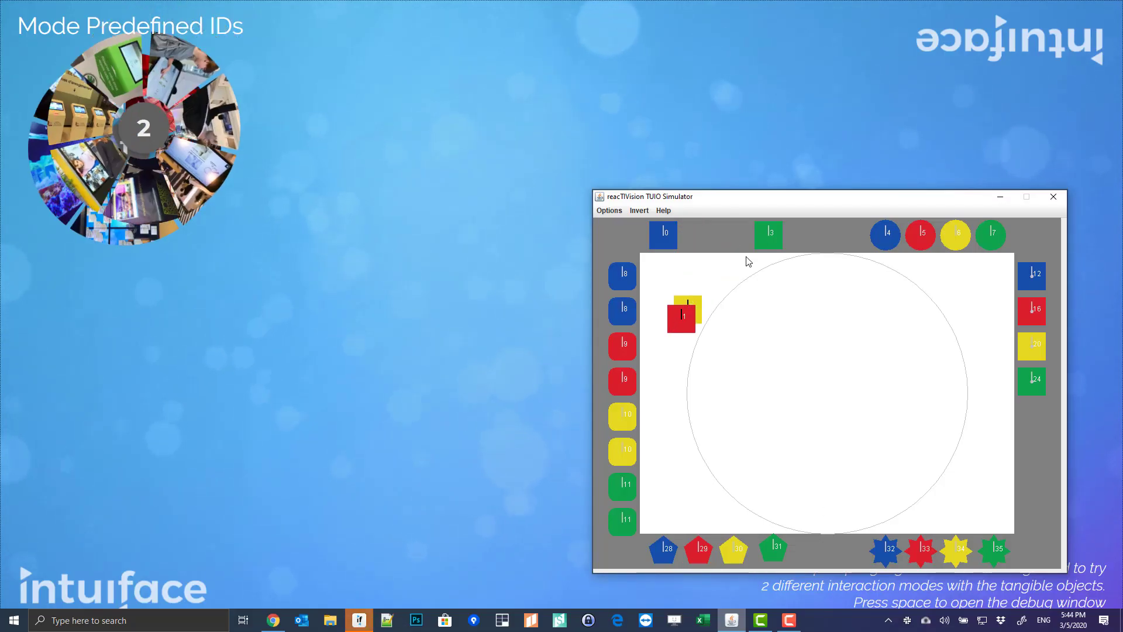
drag(759, 240, 705, 298)
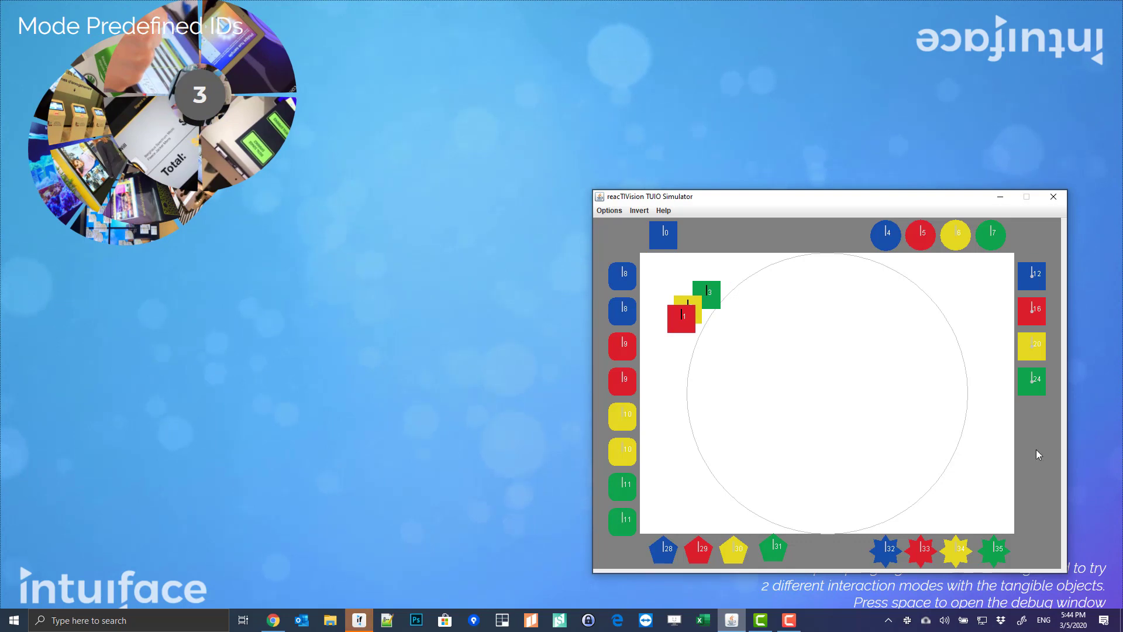
drag(1031, 345, 903, 351)
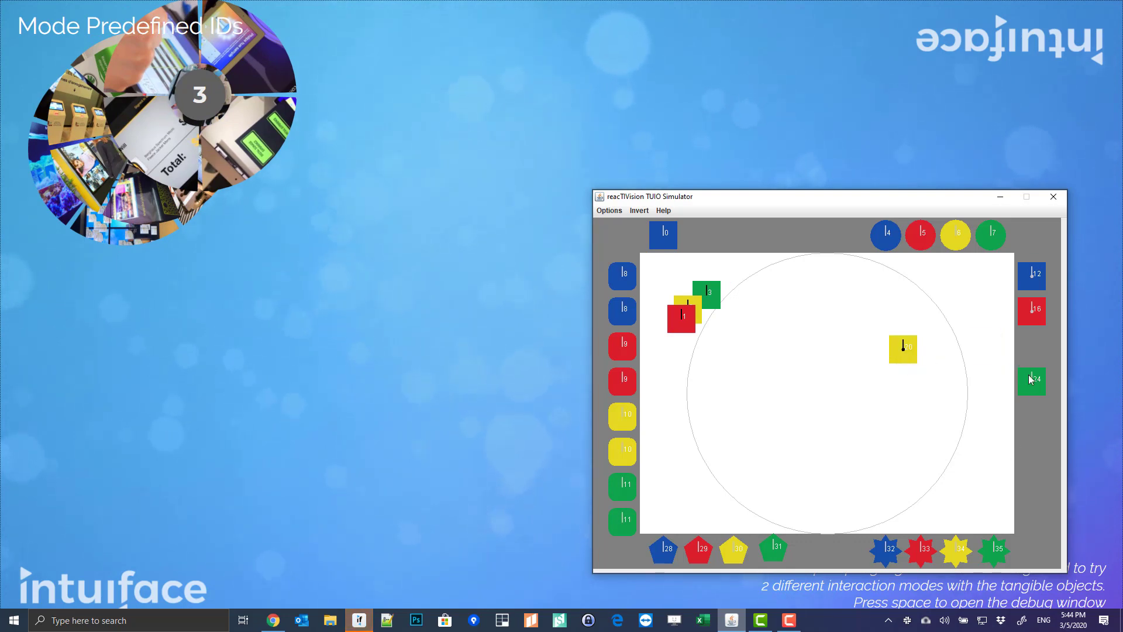
Step: Place tag 24 to summon the black ellipse and rectangle group, then exit play mode
mouse_move(1031, 381)
mouse_down()
mouse_move(927, 310)
mouse_move(857, 310)
mouse_move(730, 432)
mouse_move(722, 463)
mouse_move(690, 406)
mouse_move(699, 444)
mouse_move(692, 431)
mouse_move(761, 493)
mouse_up()
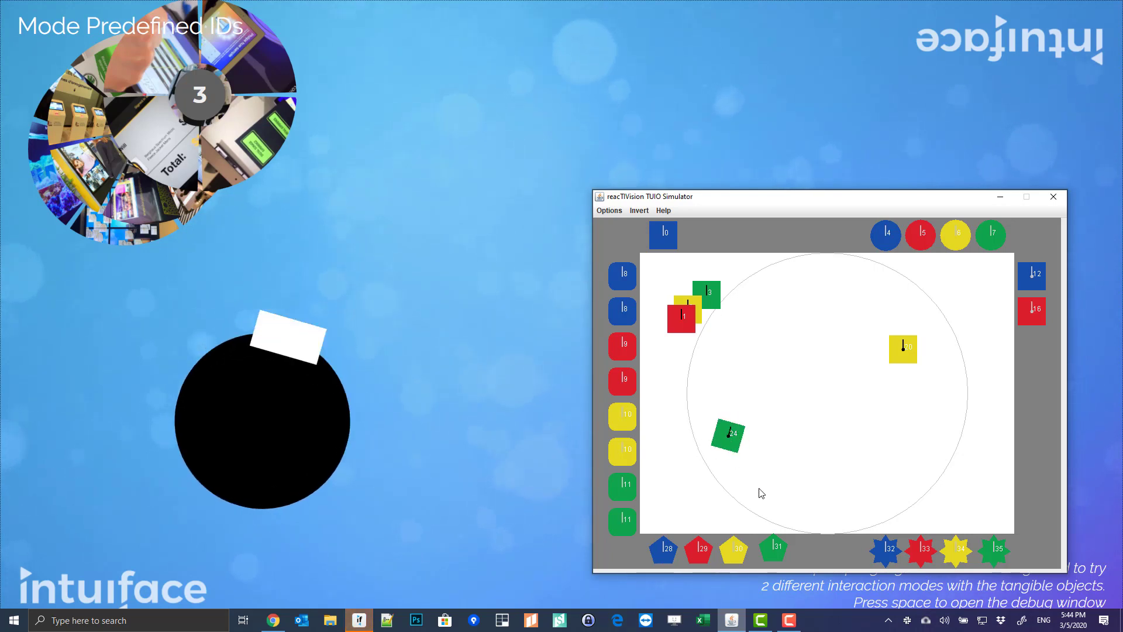
click(317, 254)
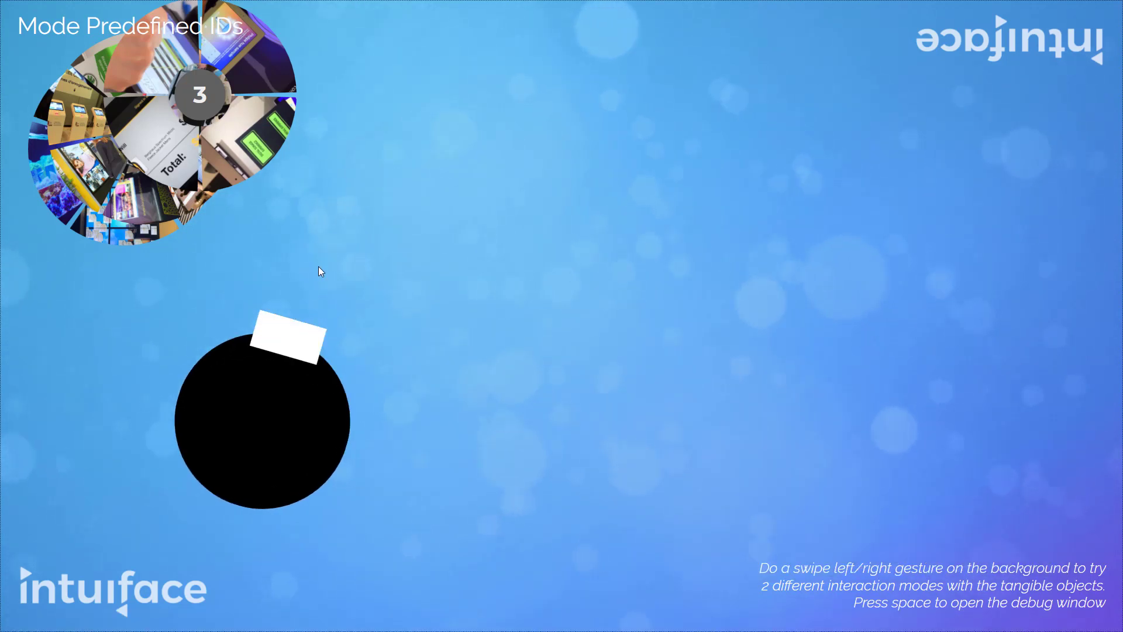
key(Escape)
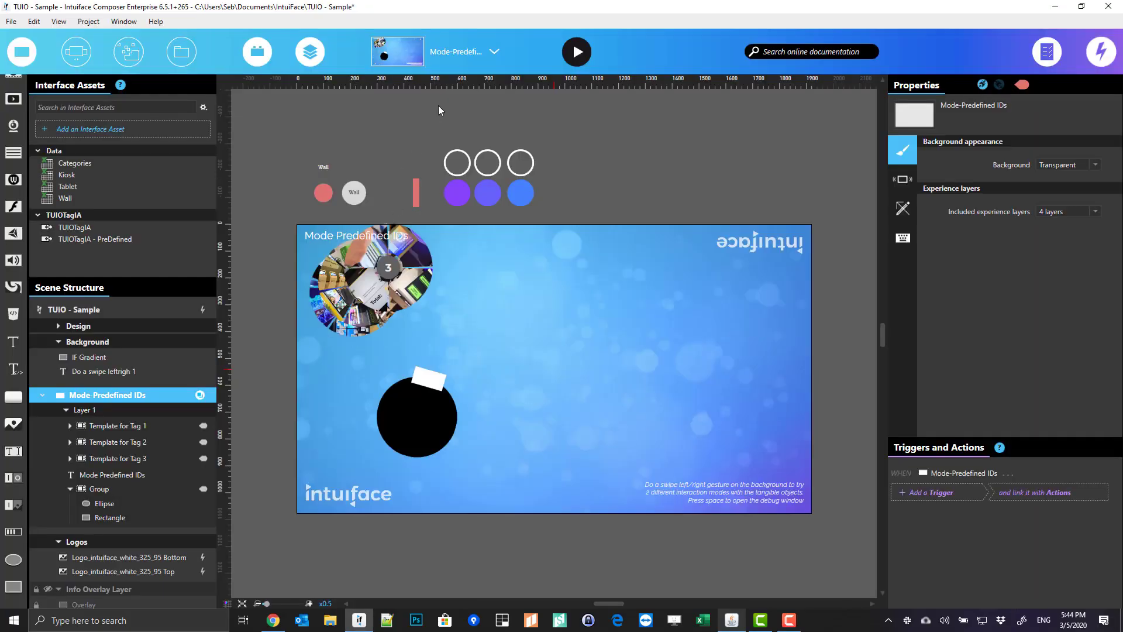
click(440, 56)
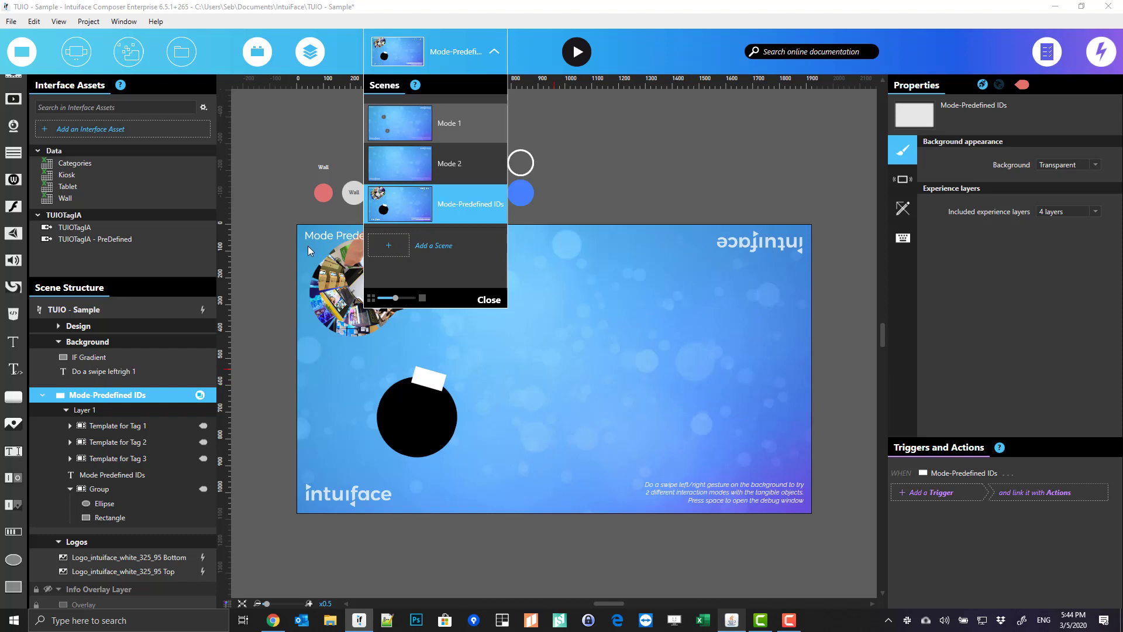
click(403, 123)
click(588, 323)
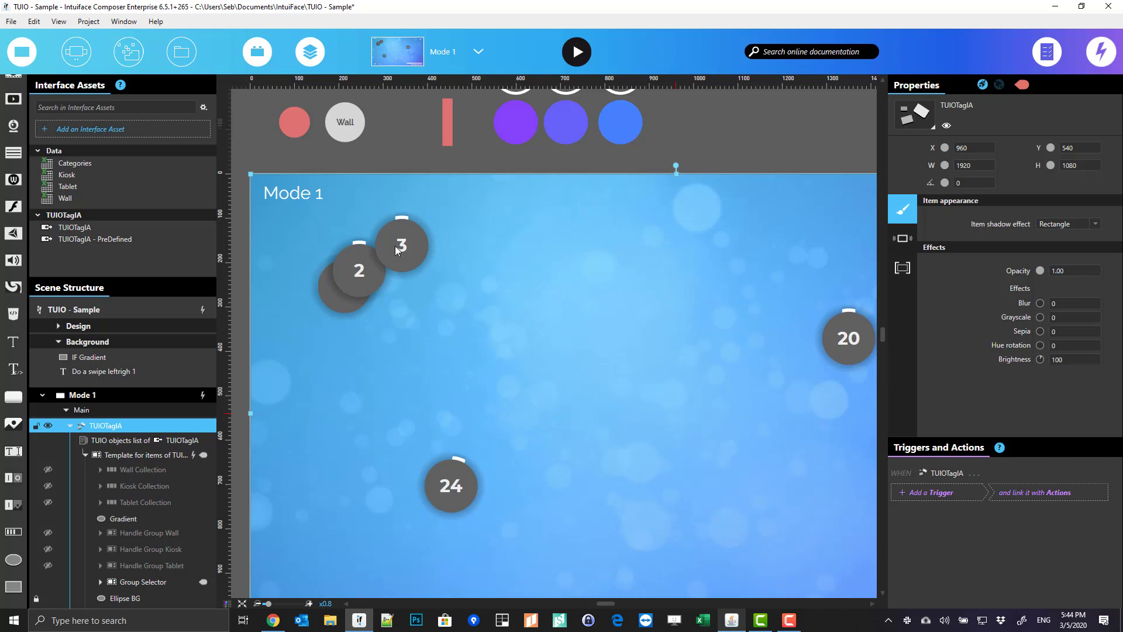
scroll(397, 251, up, 1)
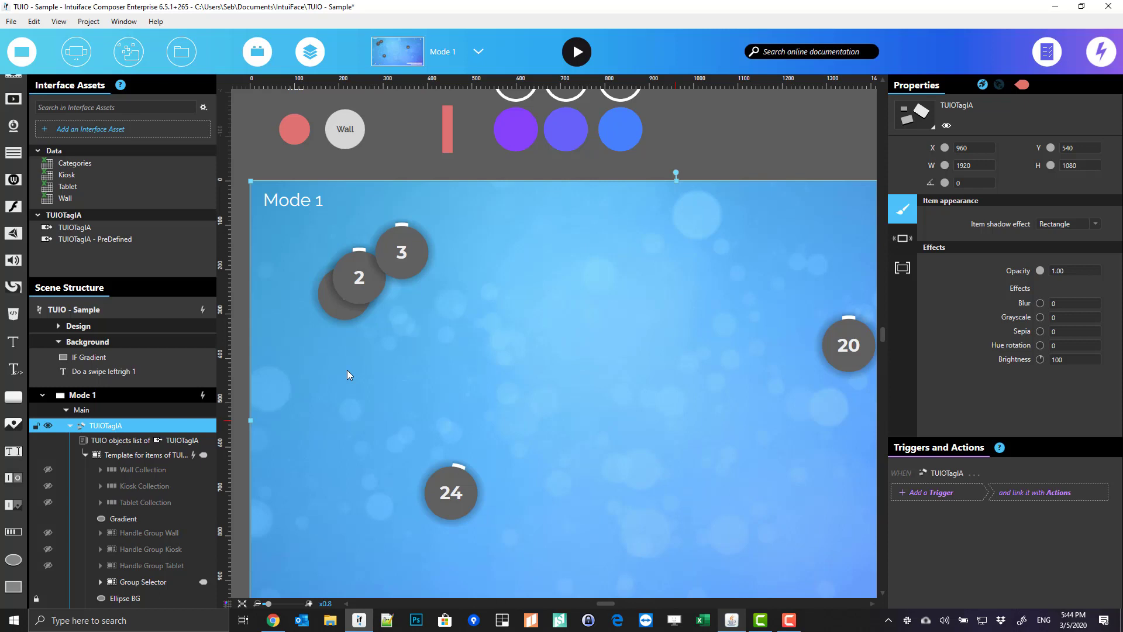
click(412, 58)
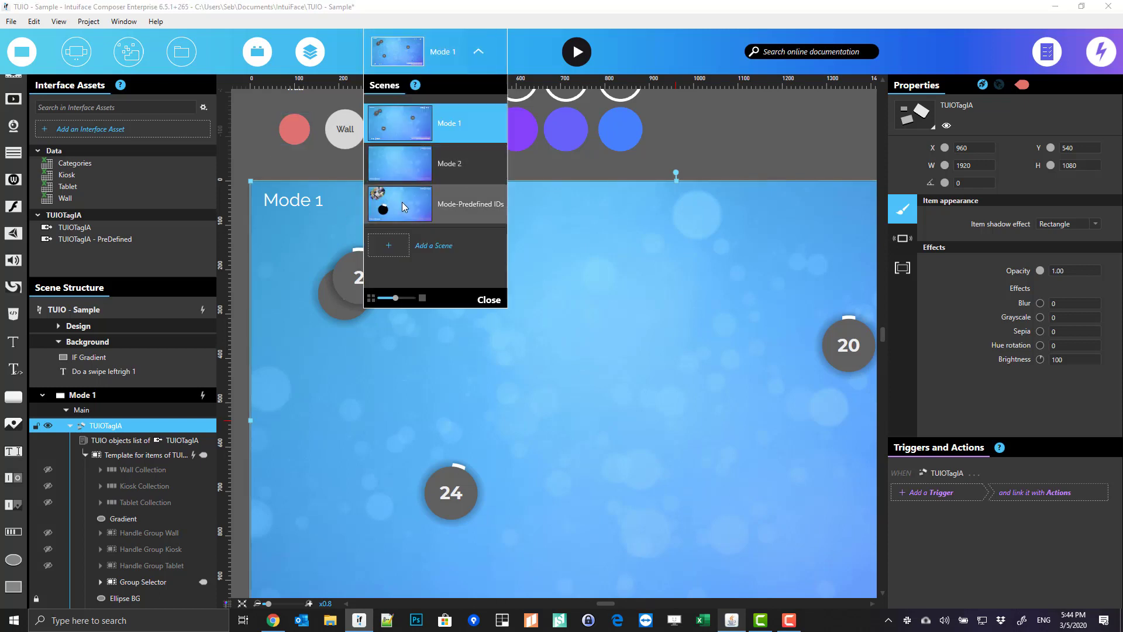
click(419, 202)
Step: Expand Template for Tag 1 and Template for Tag 2 in Scene Structure to inspect their contents
click(378, 291)
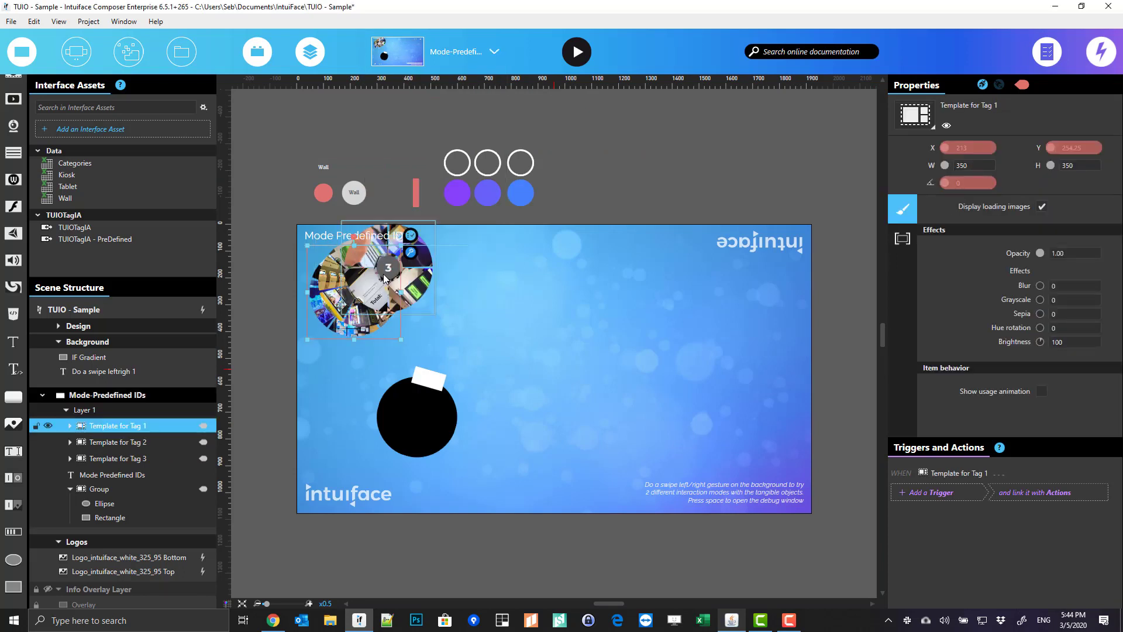
click(70, 425)
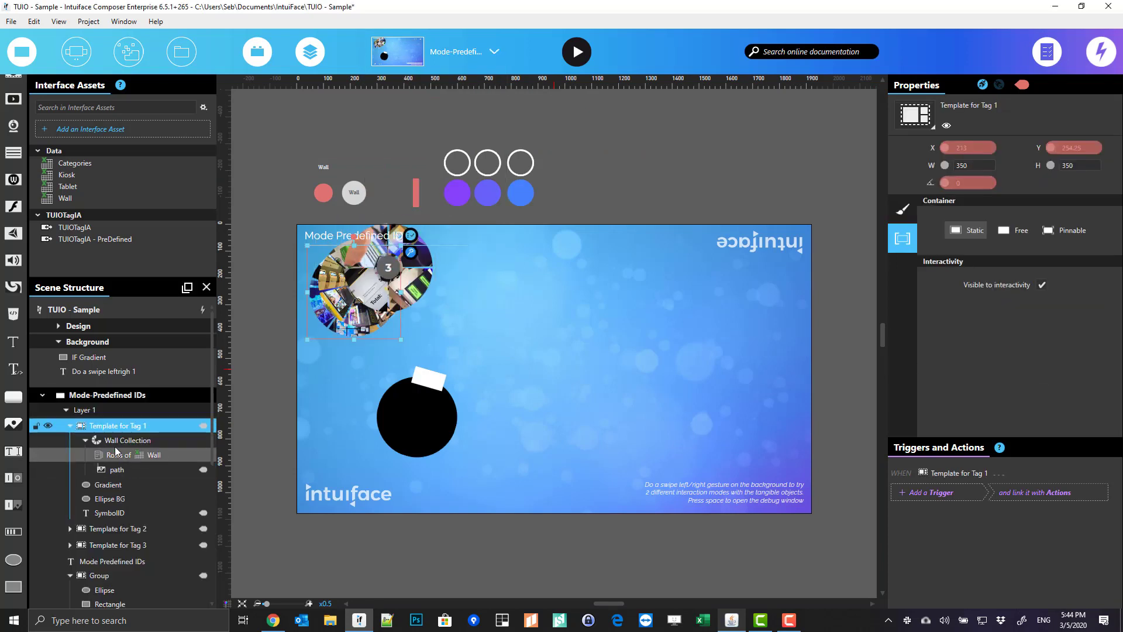
click(69, 530)
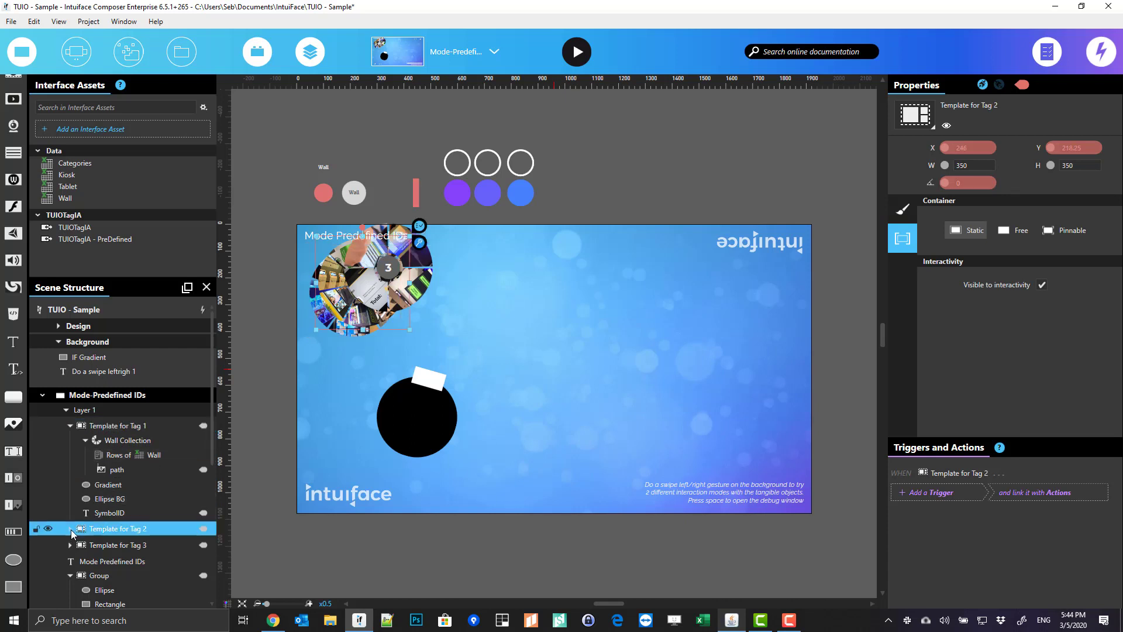
Step: Select the black ellipse Group, review its TUIOTagIA - PreDefined settings, and minimise Composer
click(423, 417)
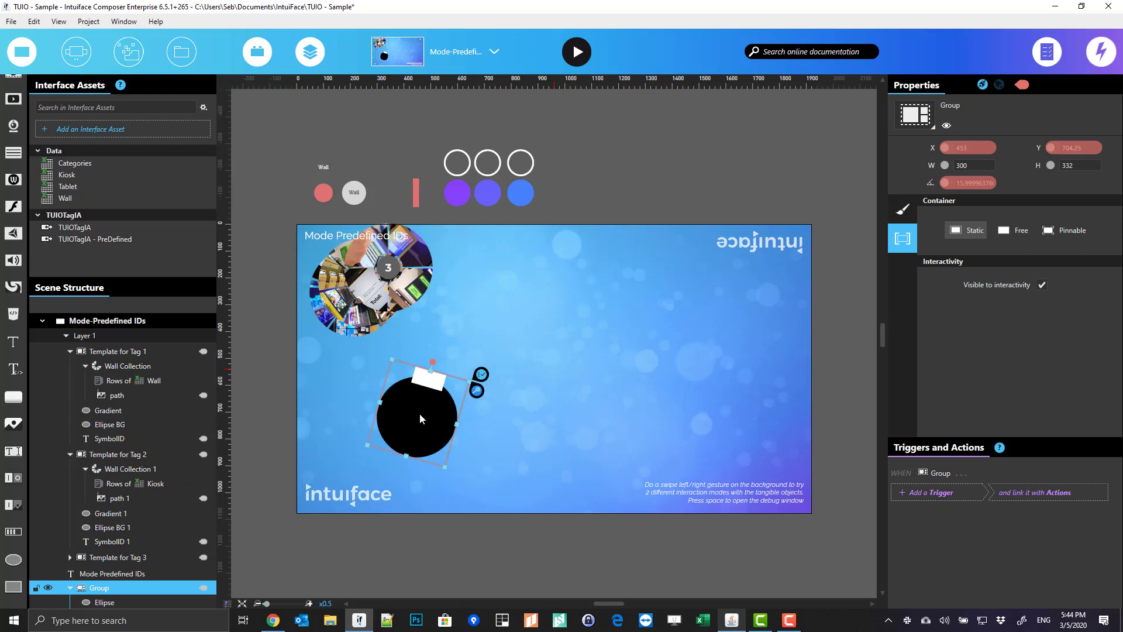
click(147, 238)
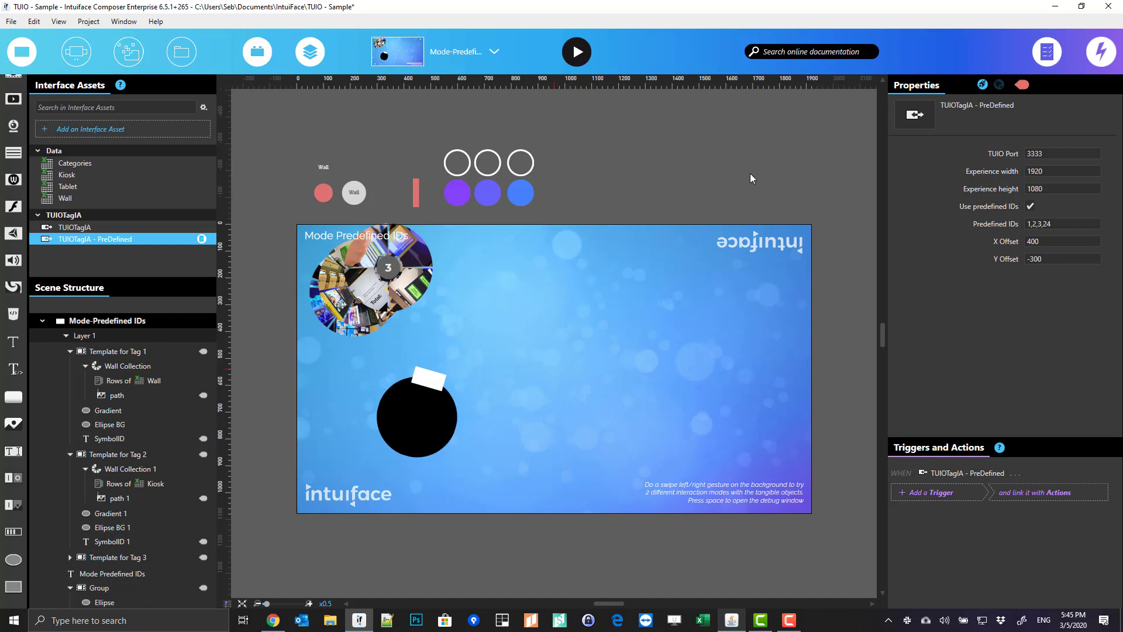
click(1057, 10)
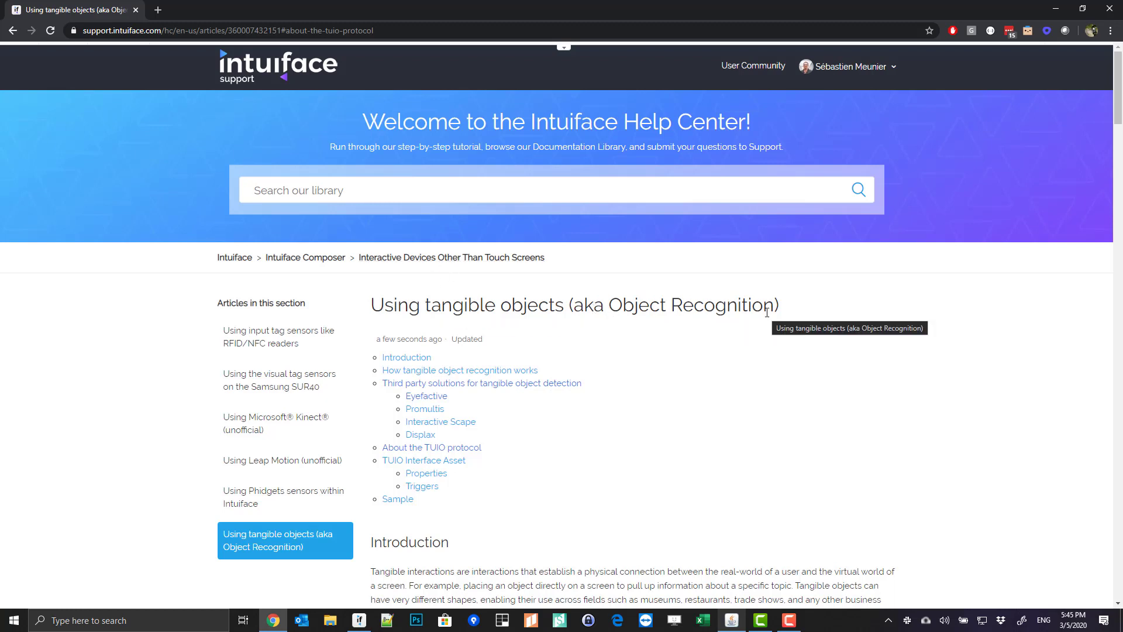
Step: Scroll the 'Using tangible objects' article past the TUIO Simulator image to the Triggers and Sample sections
scroll(654, 310, down, 1)
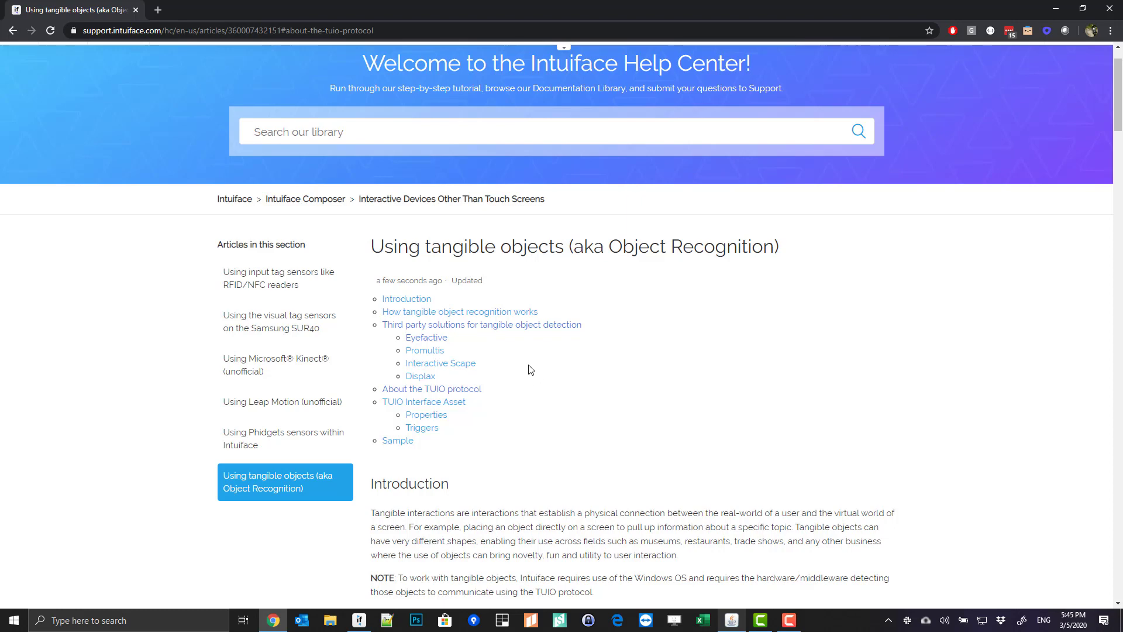
scroll(544, 345, down, 1)
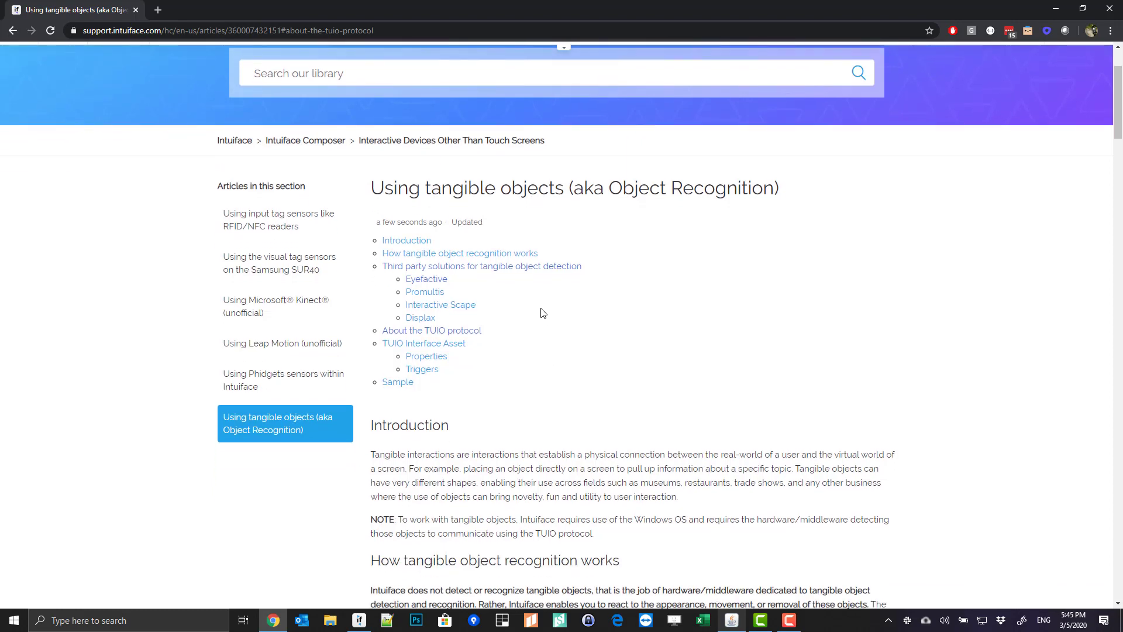
scroll(543, 313, down, 20)
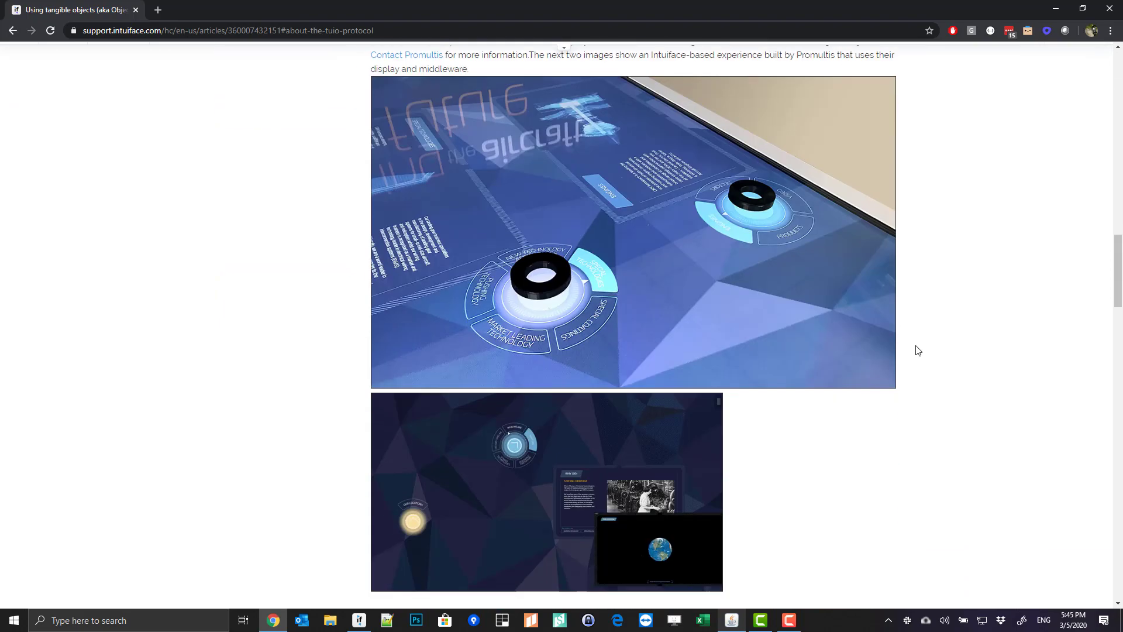
scroll(916, 345, down, 15)
scroll(910, 344, up, 5)
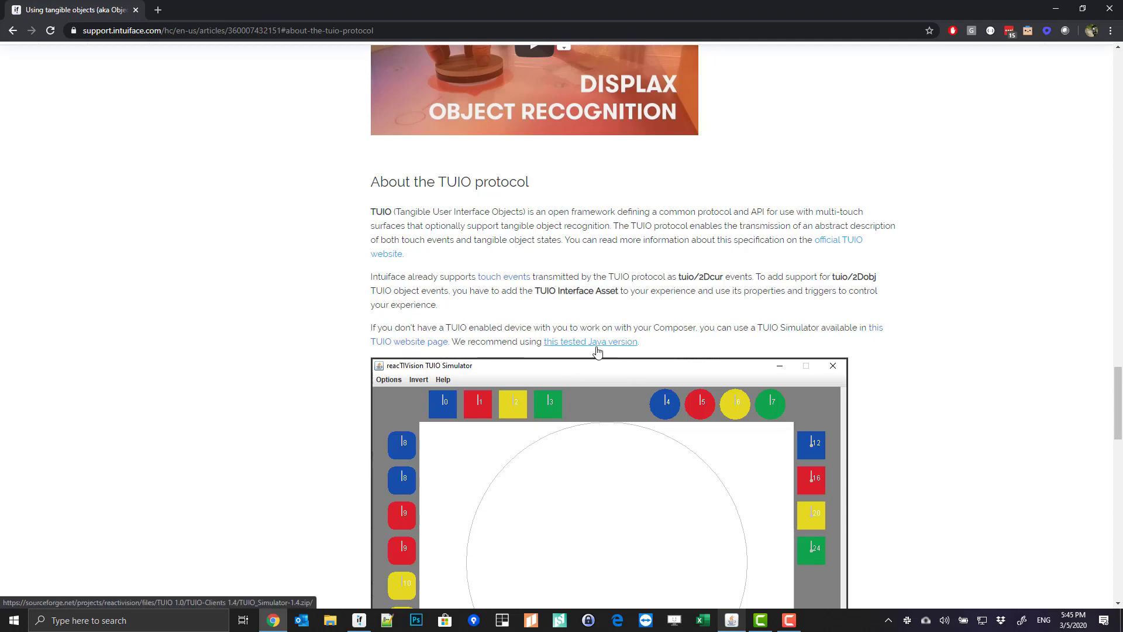
scroll(721, 414, down, 3)
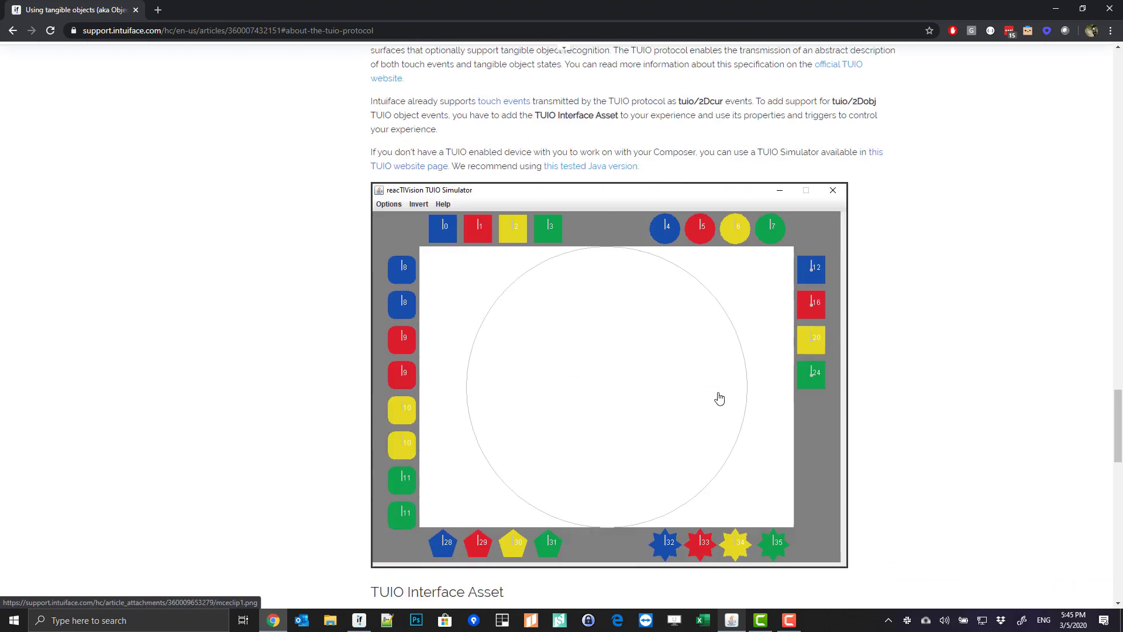
scroll(719, 399, down, 10)
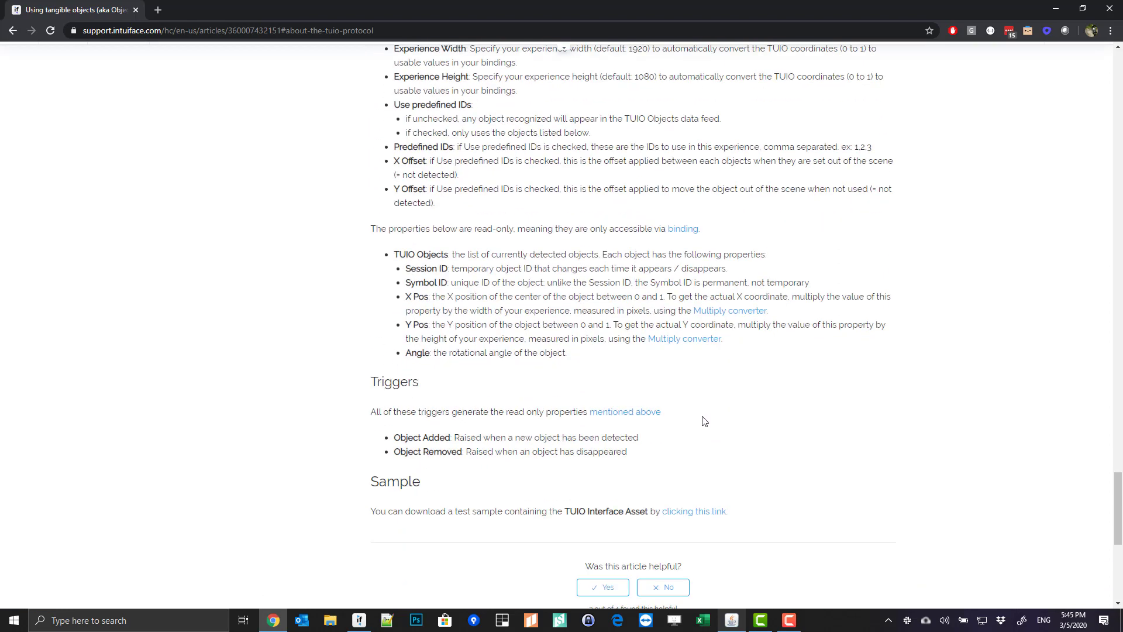